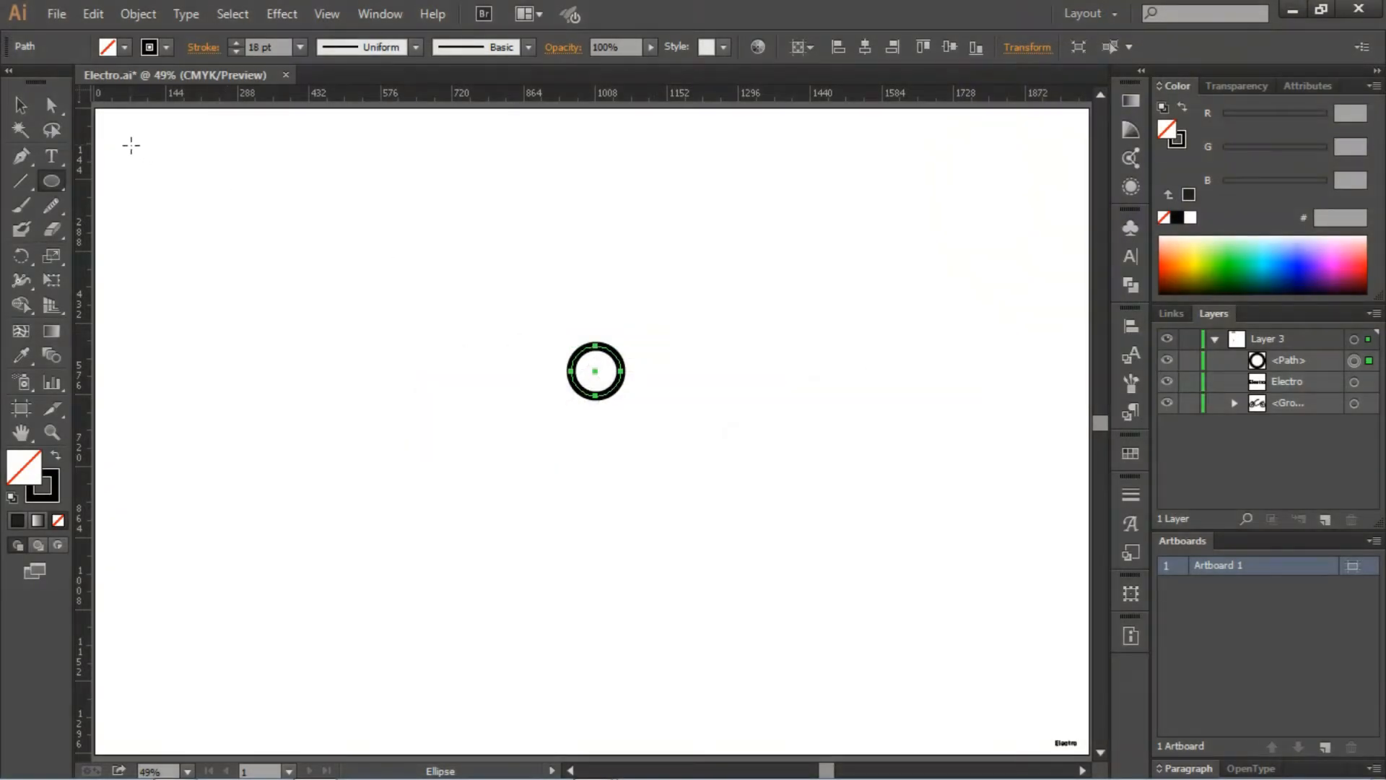
Centre the black ring on the artboard both horizontally and vertically.
key("v")
left_click(692, 302)
left_click_drag(693, 302, 554, 441)
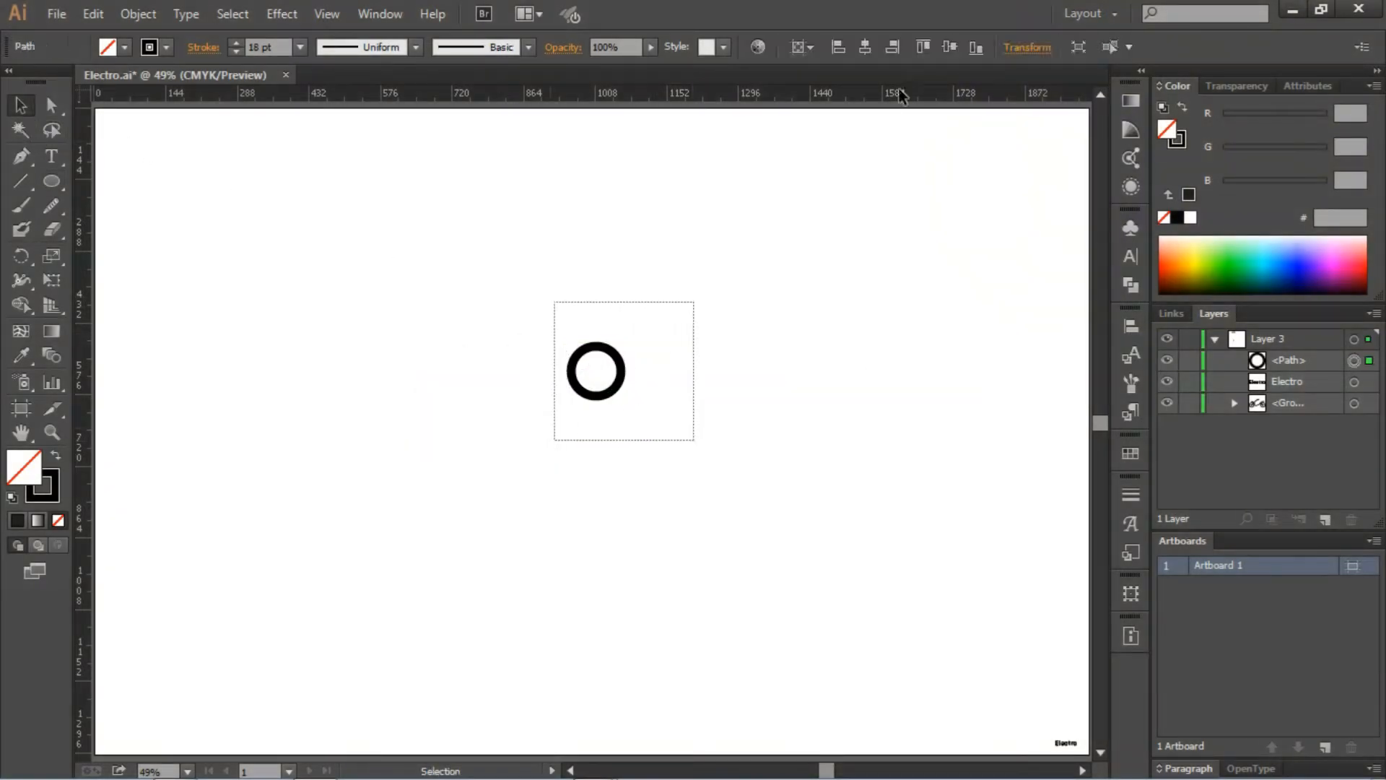
left_click(864, 47)
left_click(942, 47)
left_click(835, 277)
Duplicate the ring horizontally to its right as the second wheel and delete the extra copy in the middle.
key("ctrl+plus")
key("ctrl+plus")
key("ctrl+plus")
left_click_drag(646, 451, 848, 479)
left_click(813, 500)
left_click_drag(677, 332, 771, 499)
key("Delete")
Group the two wheel rings and centre the group horizontally on the artboard.
left_click_drag(607, 339, 860, 443)
right_click(860, 443)
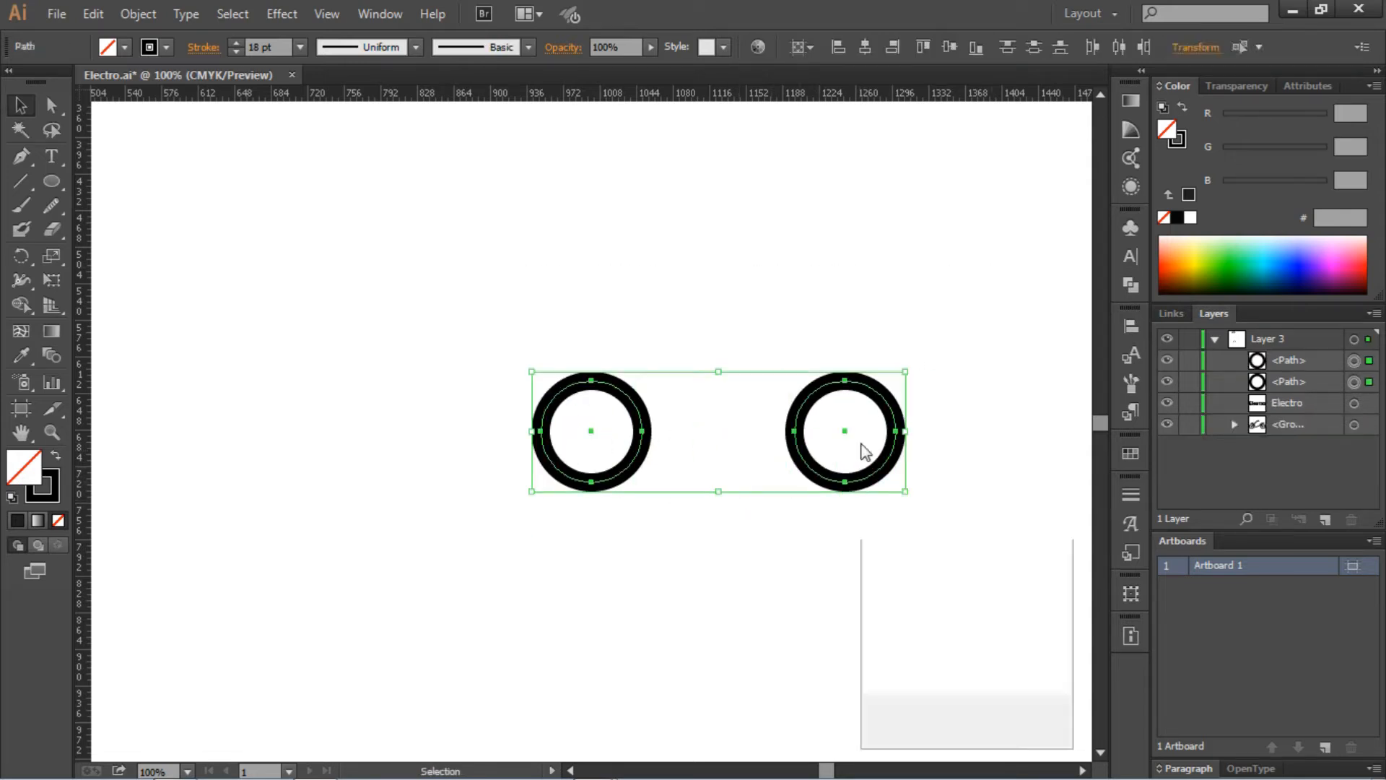
left_click(899, 556)
left_click(865, 47)
left_click(895, 328)
key("ctrl+minus")
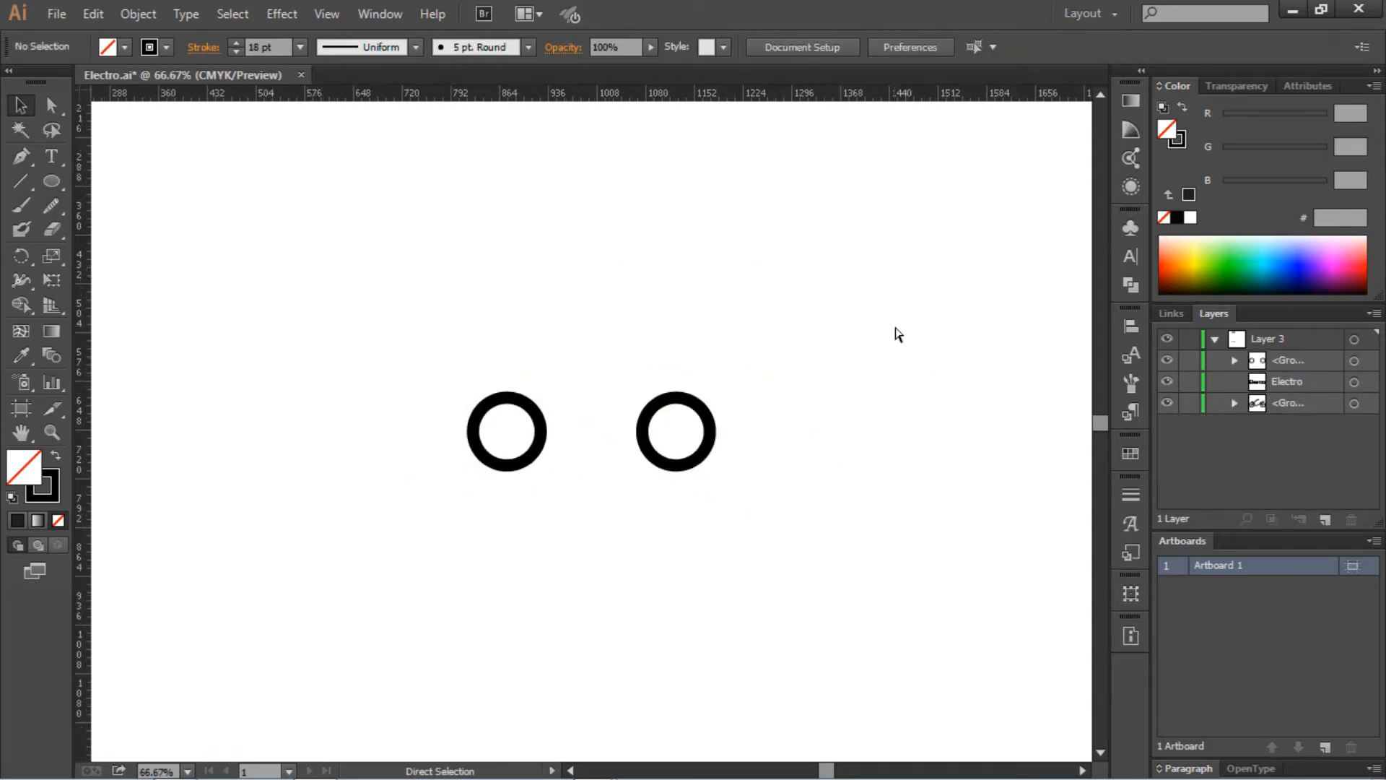
key("ctrl+plus")
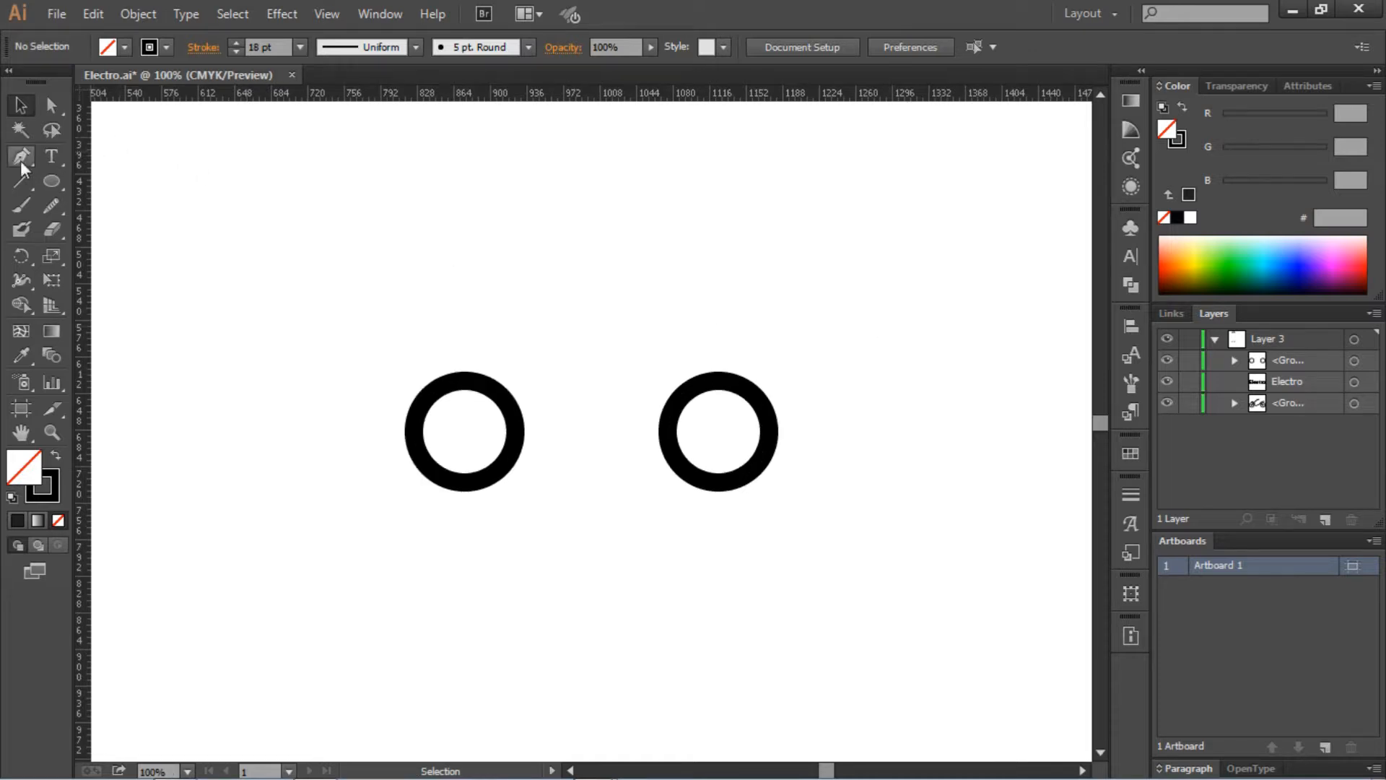
left_click(20, 157)
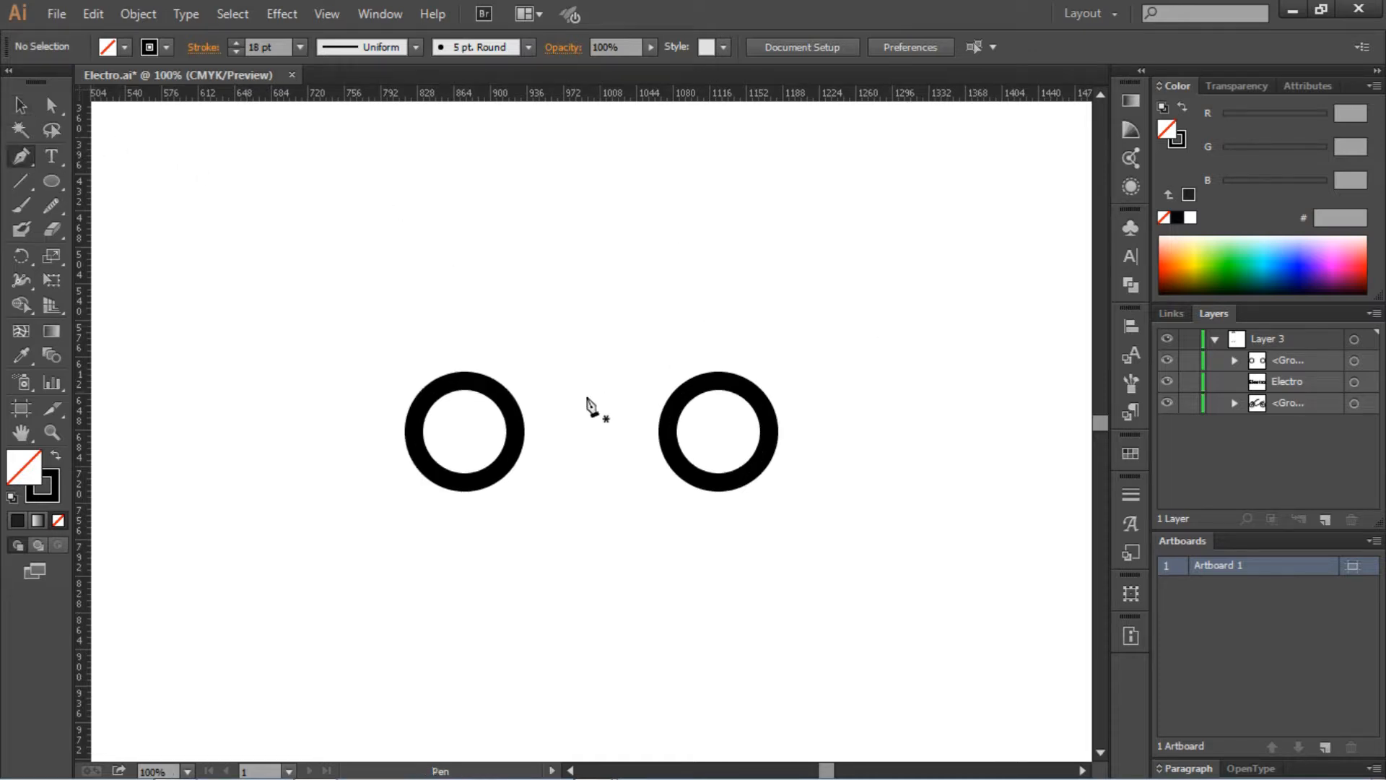
left_click(435, 348)
left_click(473, 348, "shift")
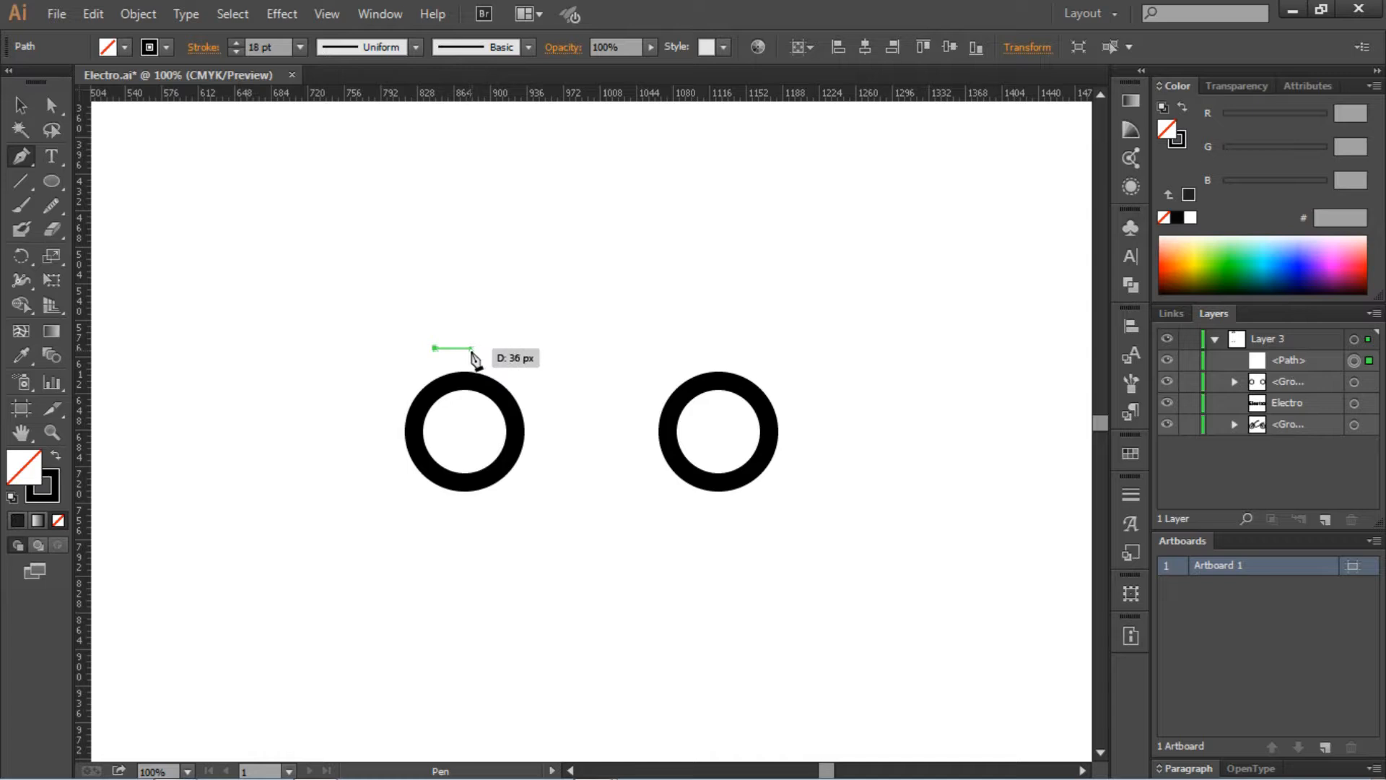
key("ctrl+z")
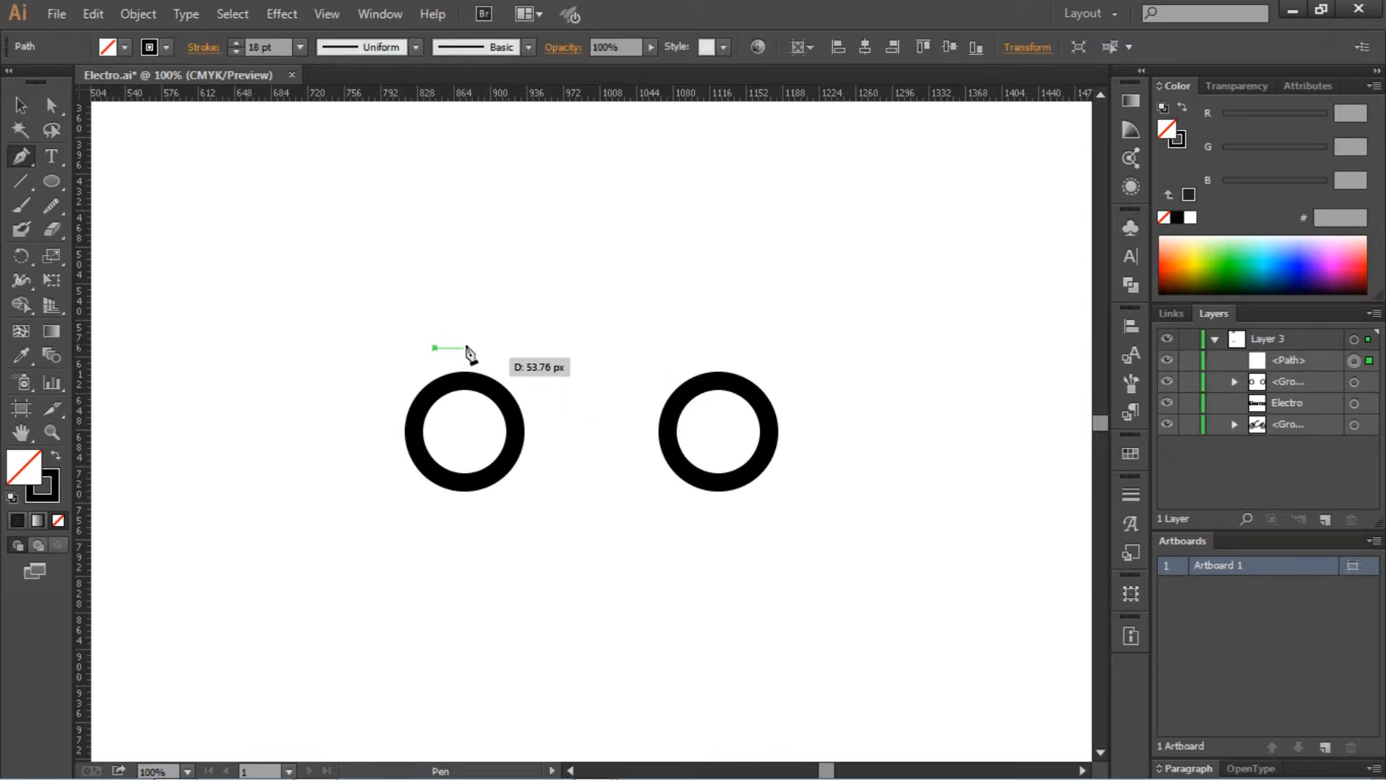
key("ctrl+z")
Draw the frame with the Pen tool: flat above the left wheel, diagonal down, flat between the wheels, diagonal up, flat above the right wheel.
left_click(439, 346)
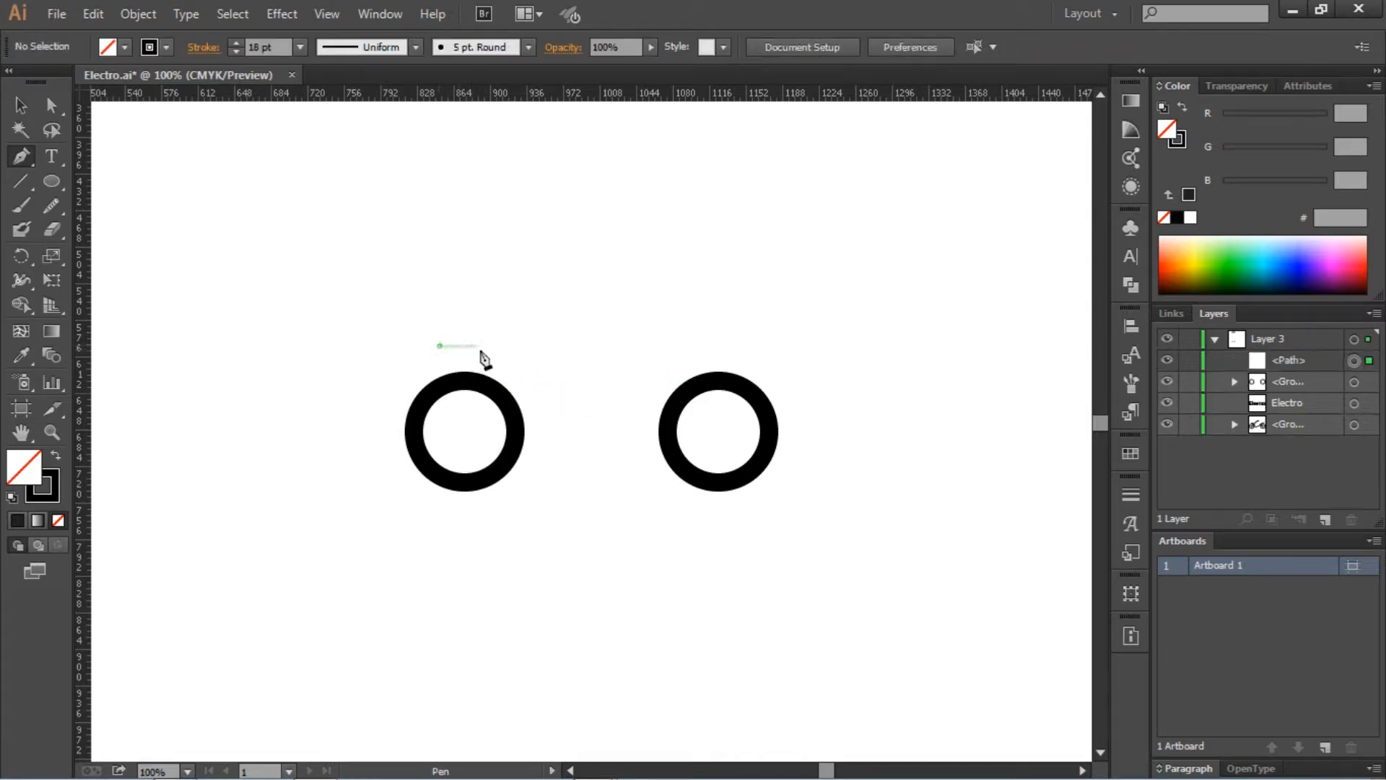
left_click(485, 346)
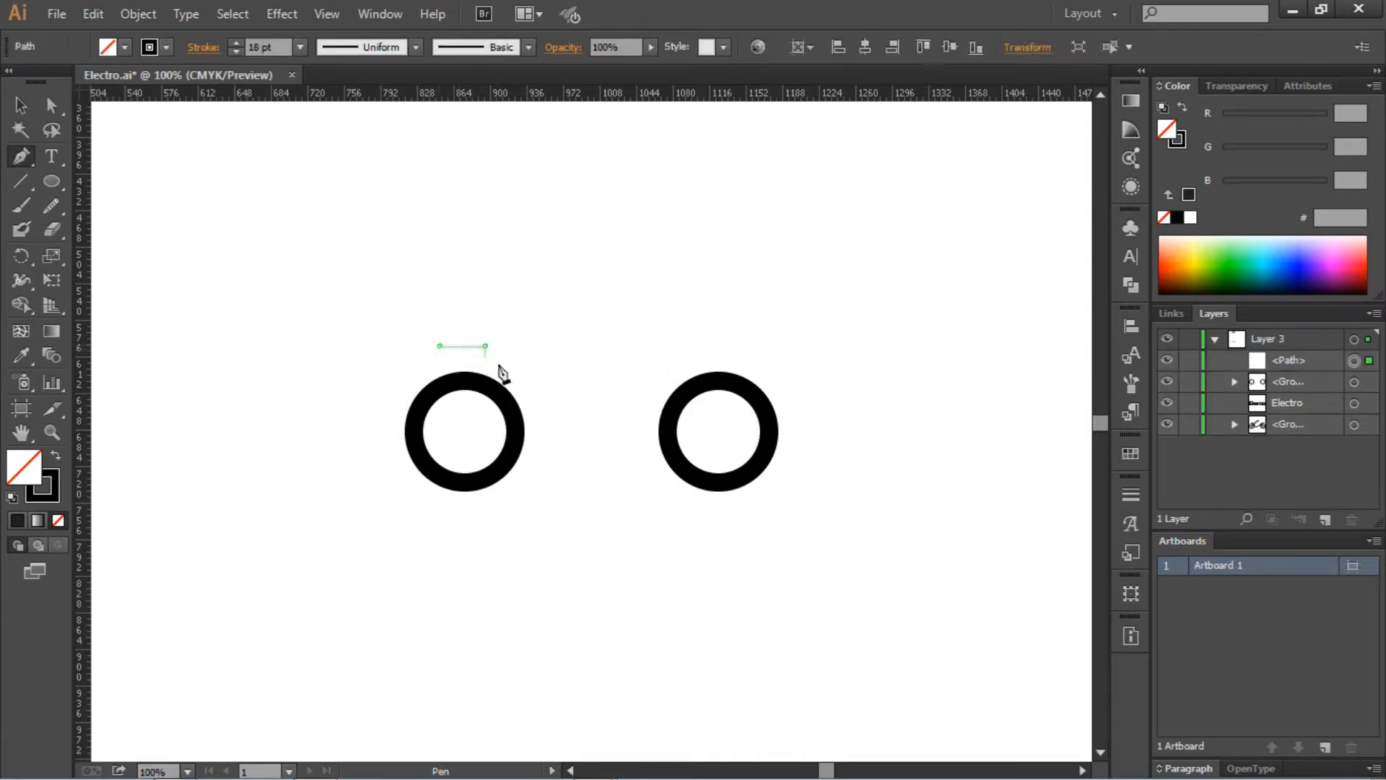
left_click(549, 410, "shift")
key("ctrl+z")
left_click(560, 422, "shift")
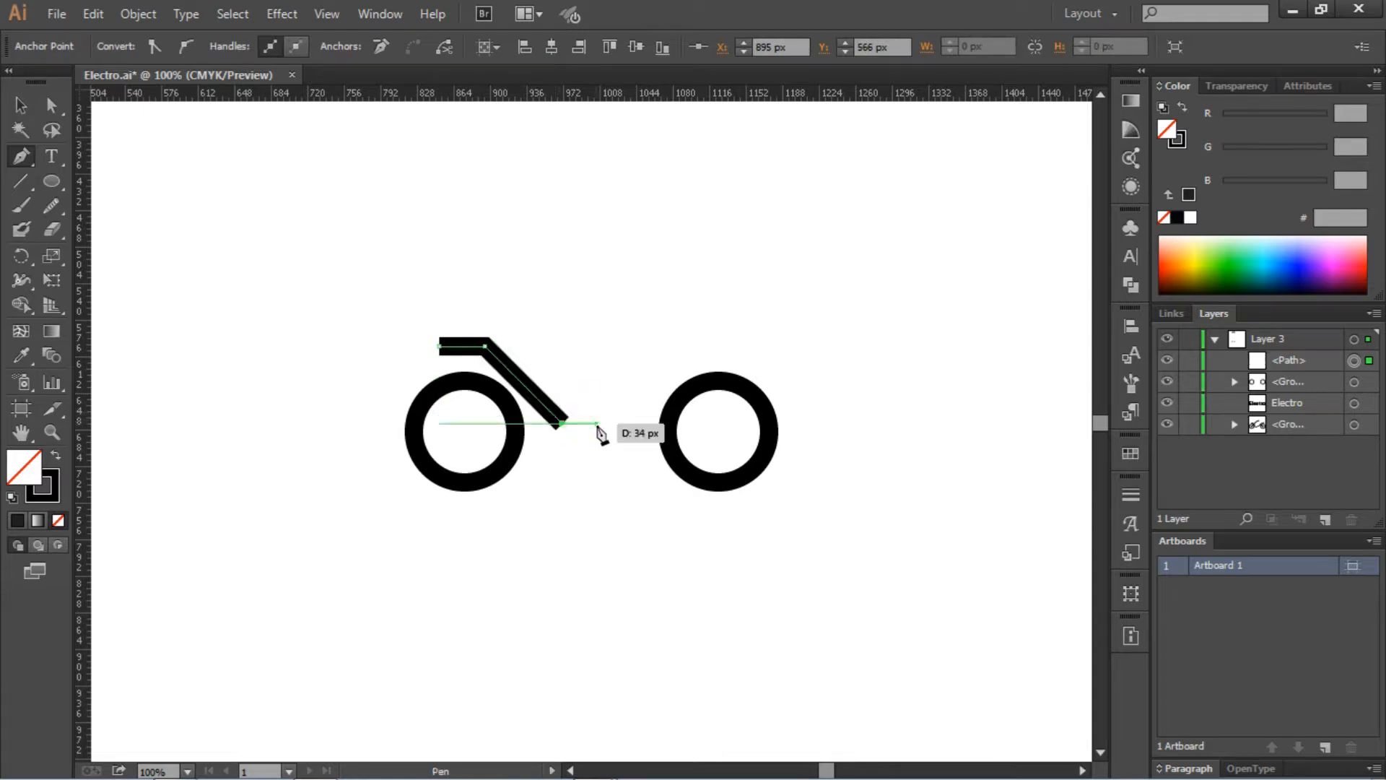
left_click(621, 432, "shift")
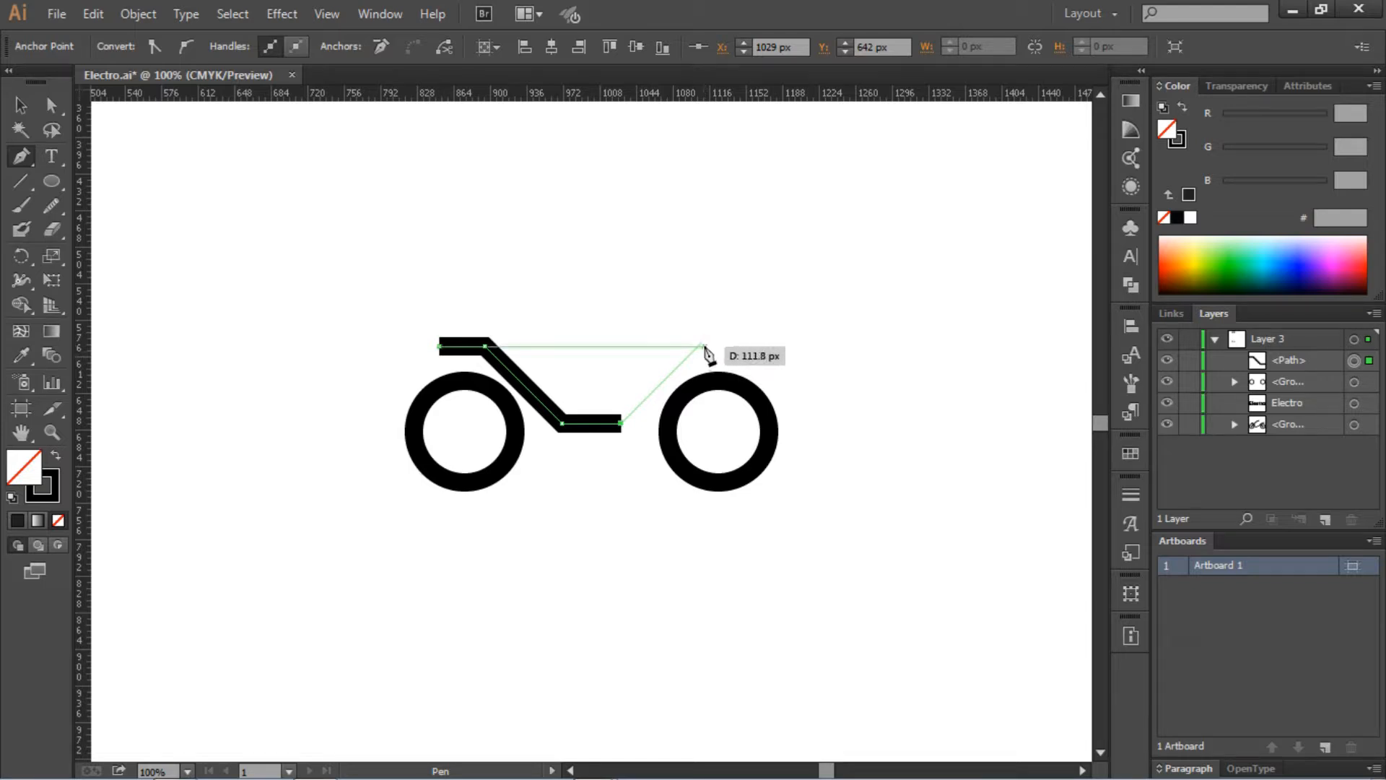
left_click(700, 342, "shift")
left_click(769, 343)
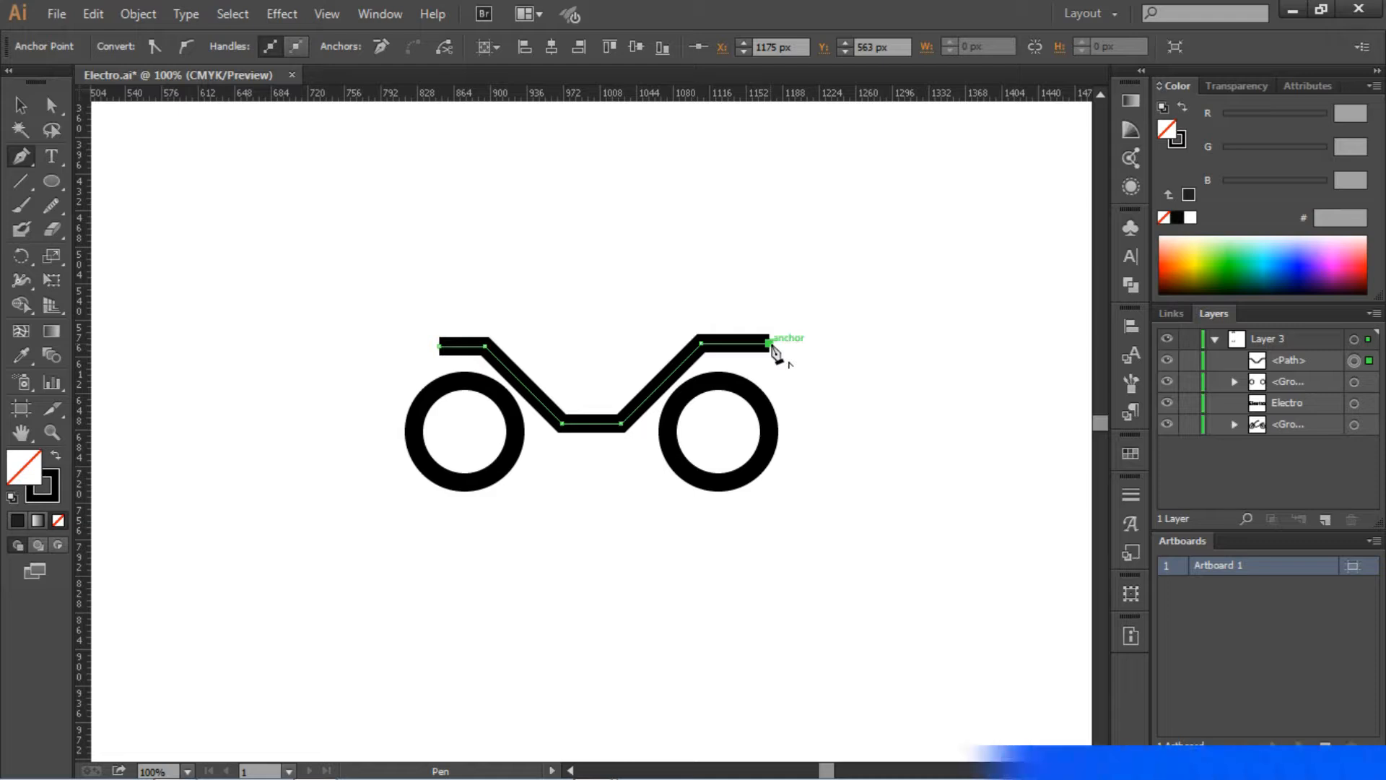
Draw the fork as an open path from the left wheel's centre diagonally up right, ending in a short downward handlebar segment.
left_click(463, 431)
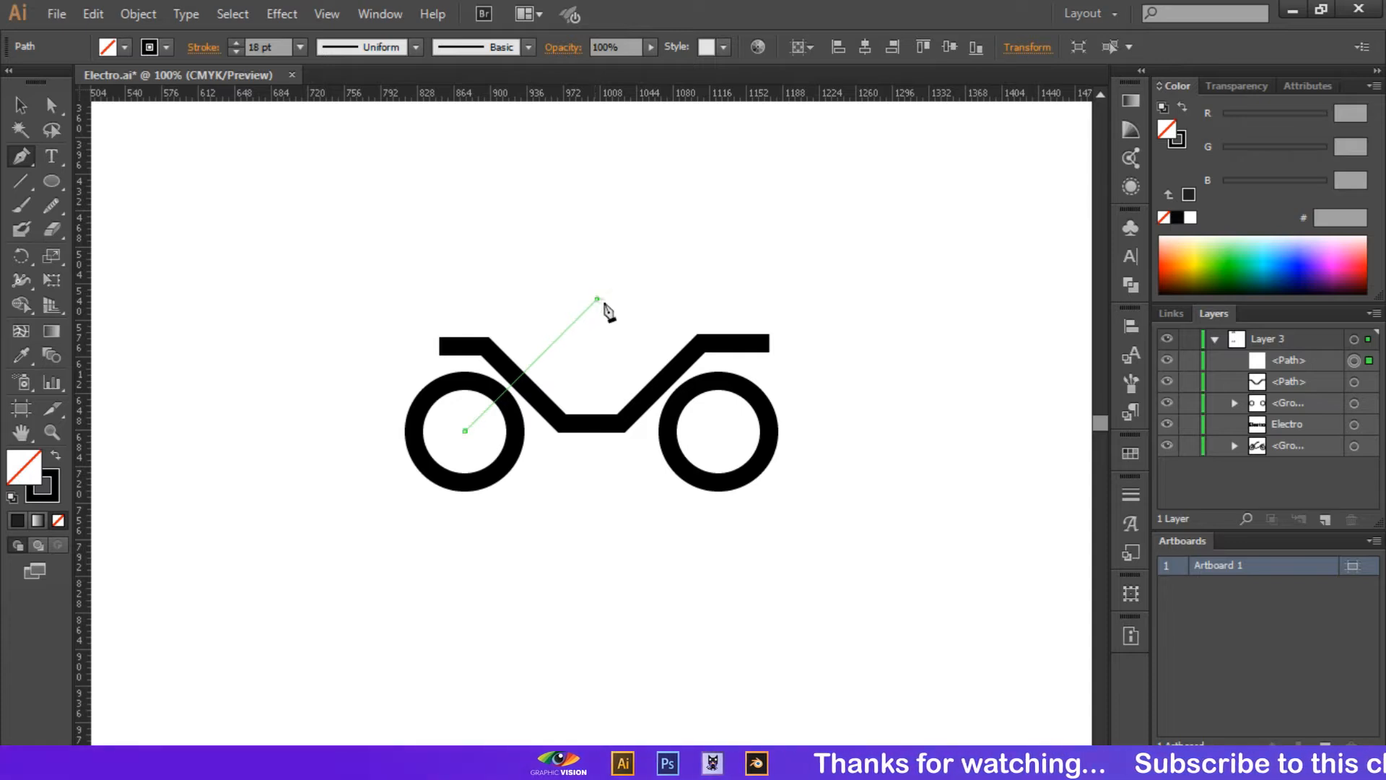
left_click(595, 297)
left_click(613, 315)
key("ctrl+z")
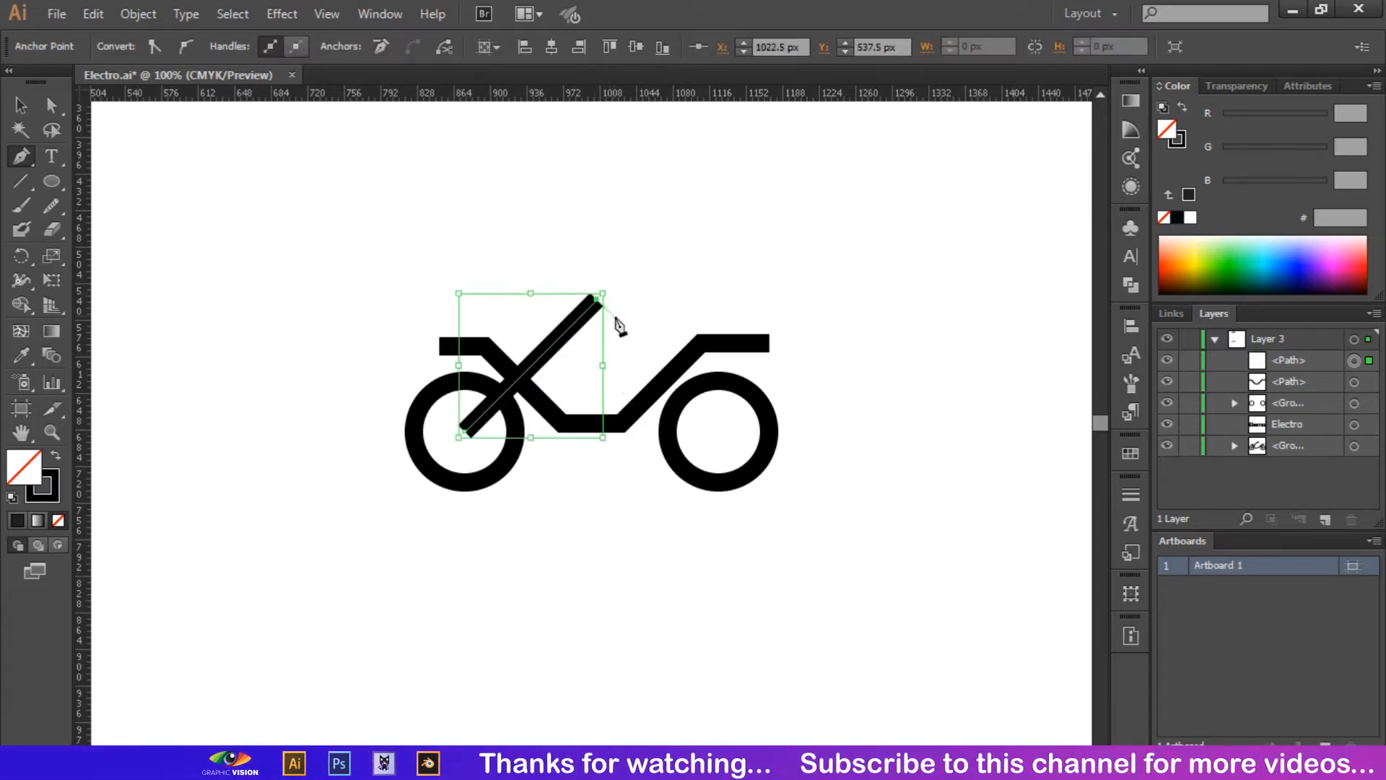
left_click(621, 324)
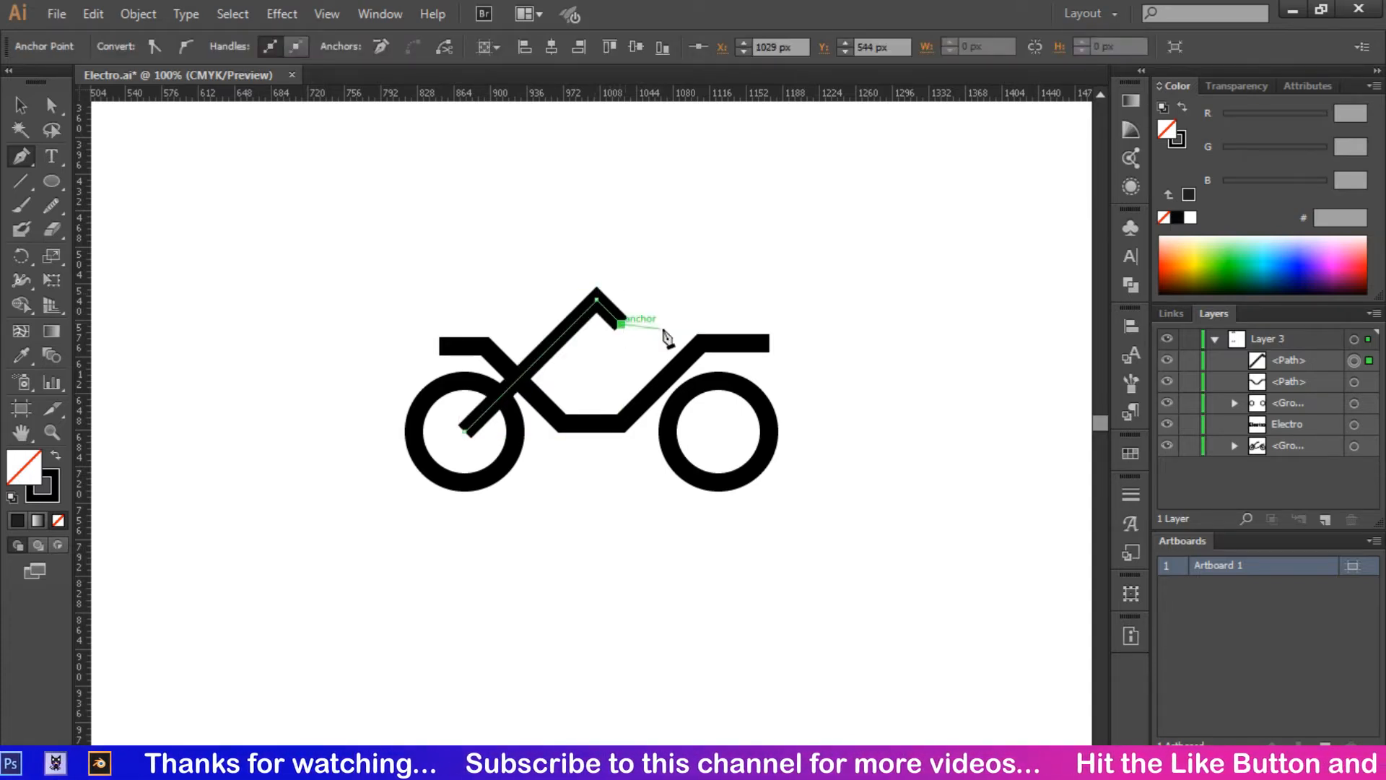
key("Escape")
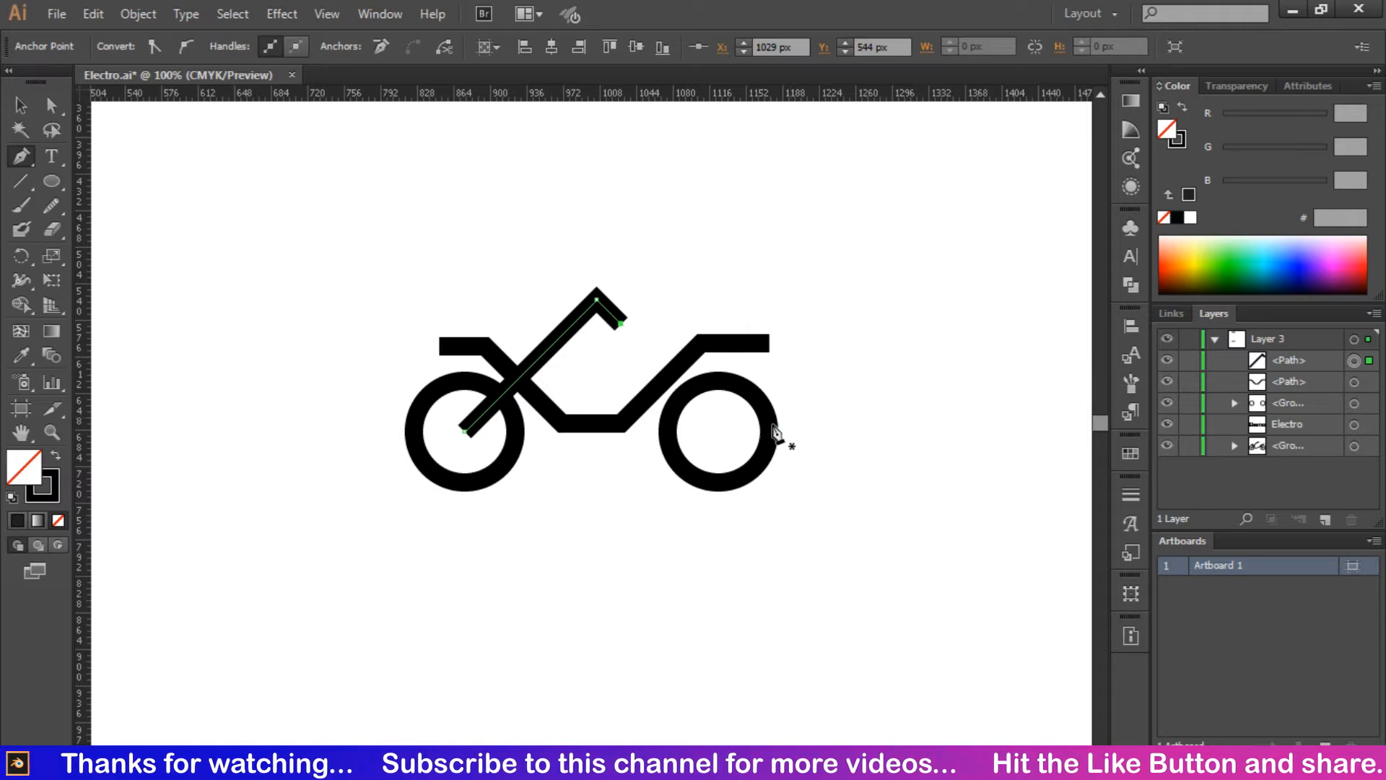
Draw a diagonal strut from the right wheel's centre up to the frame's rising segment.
left_click(718, 432)
left_click(664, 378)
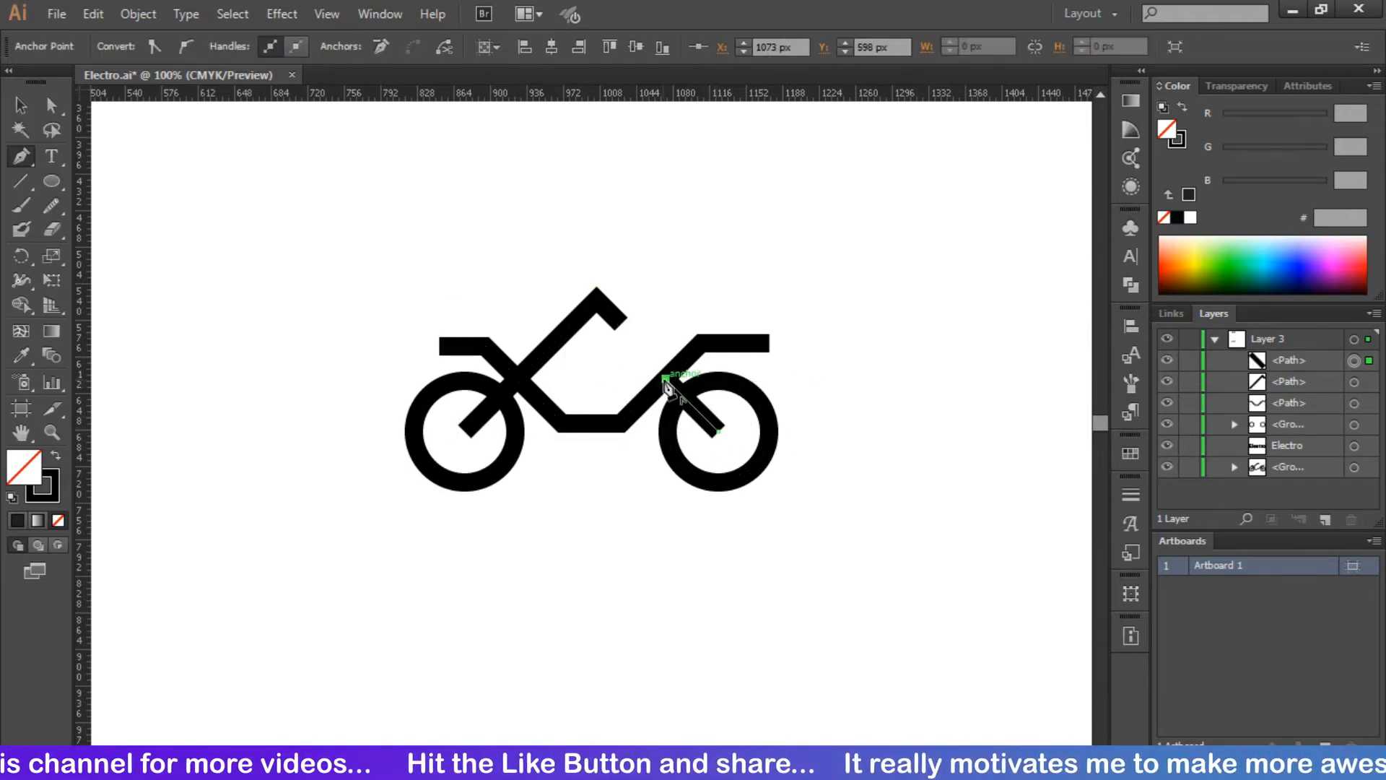
left_click(21, 106)
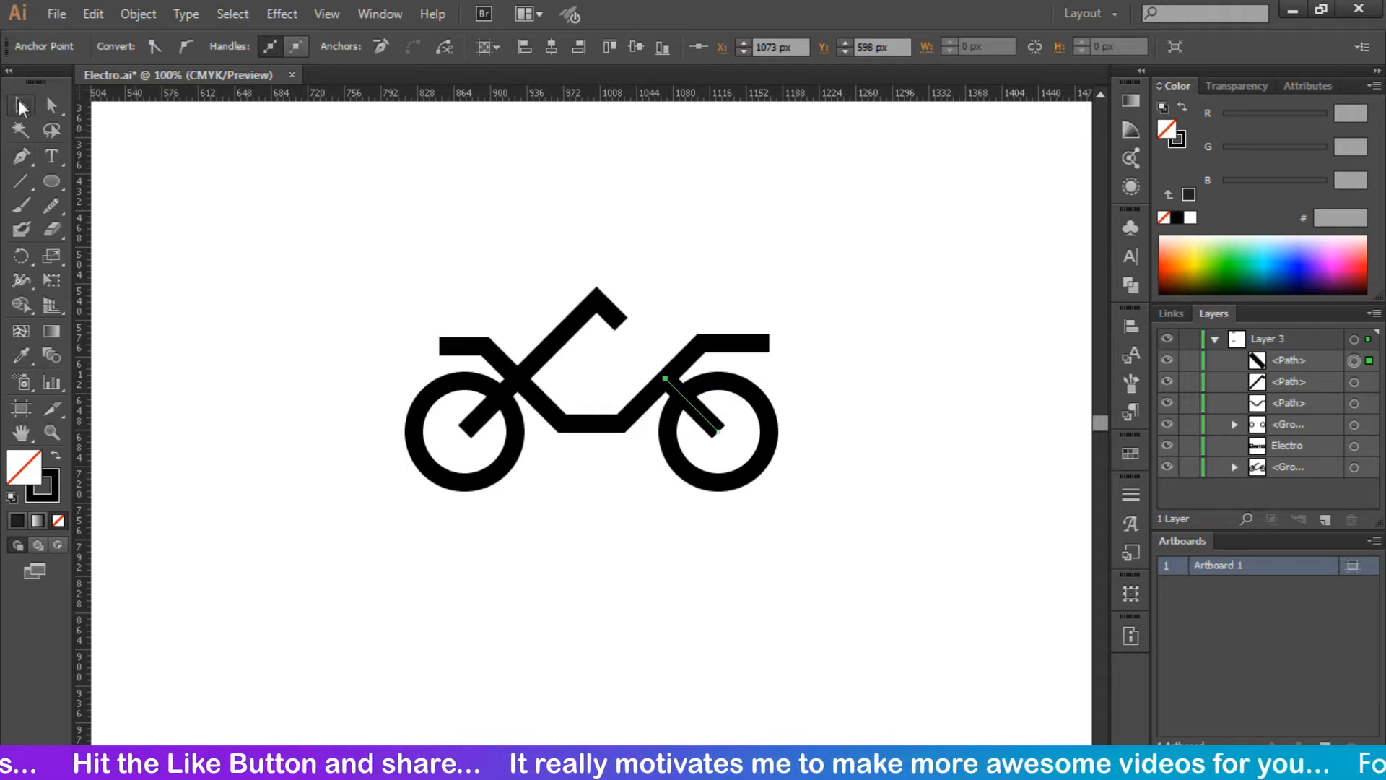
left_click(921, 384)
Give all motorcycle strokes round caps and round corner joins.
left_click_drag(422, 215, 895, 534)
left_click(199, 45)
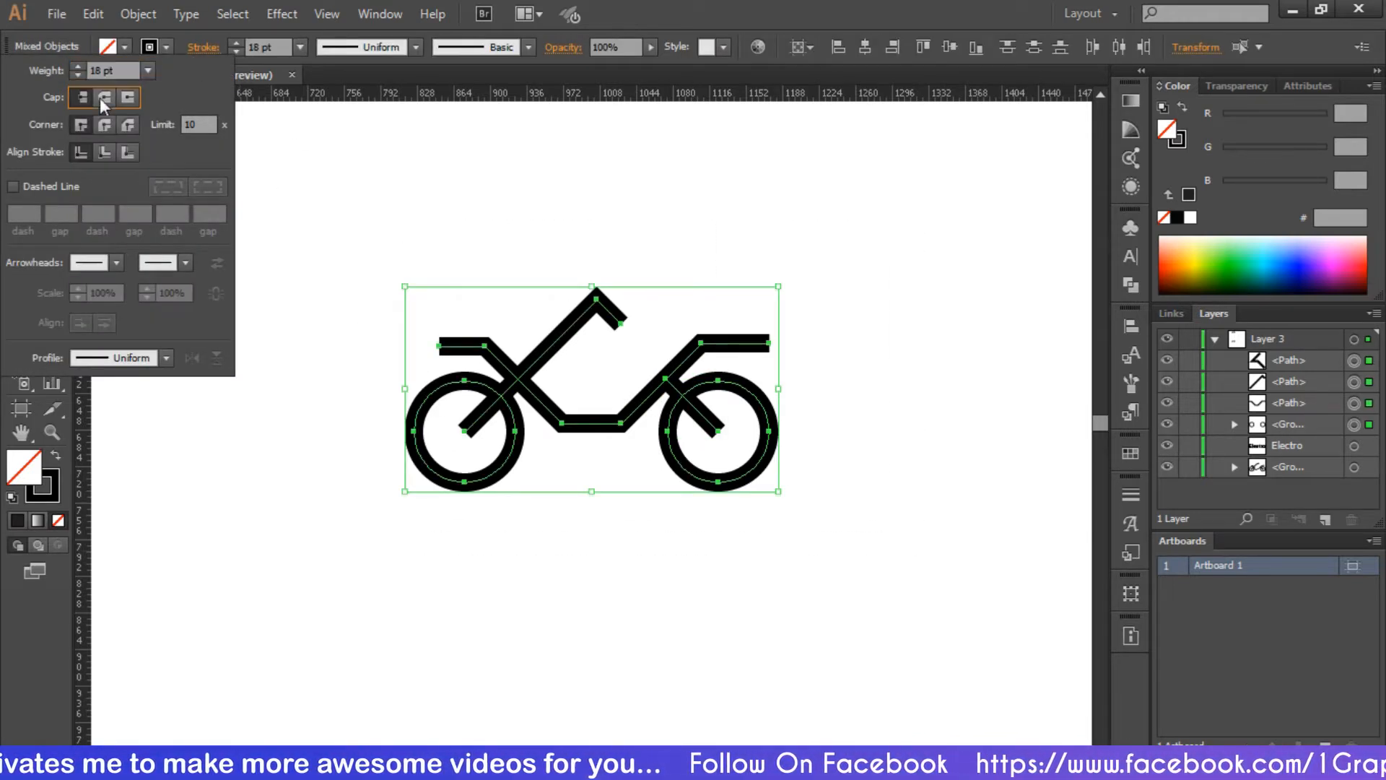
left_click(104, 98)
left_click(105, 125)
left_click(481, 181)
left_click(481, 180)
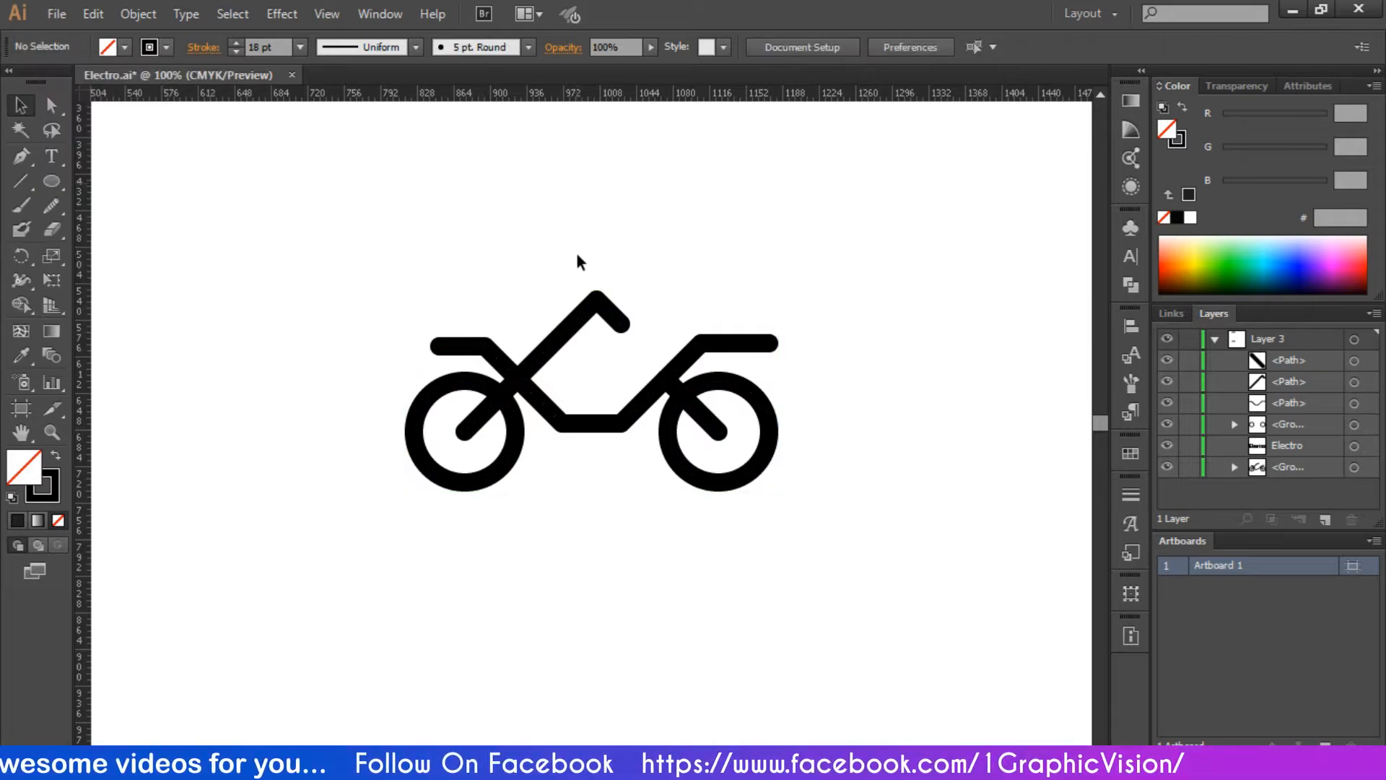
Round the frame's two bottom corners to a radius of about 36.5 px.
key("a")
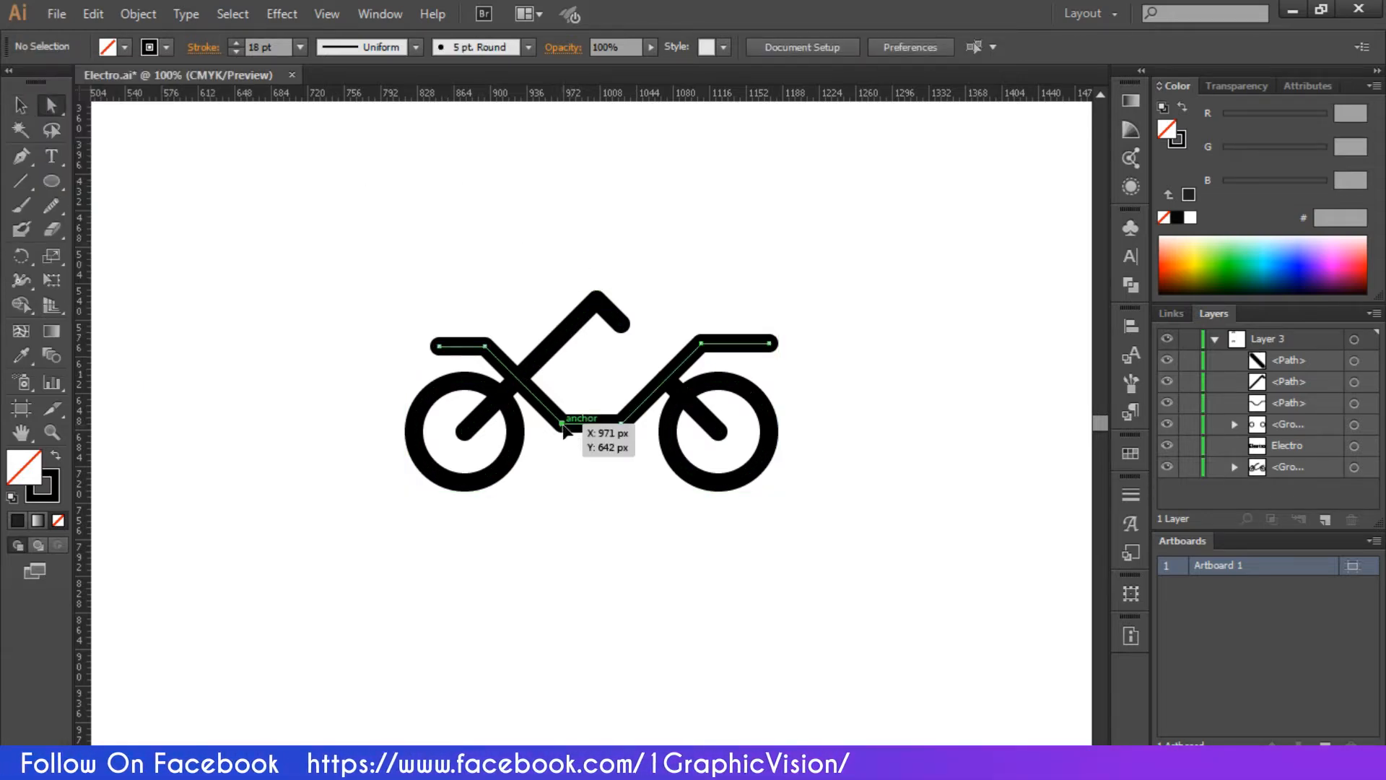
left_click(562, 424)
left_click(617, 422, "shift")
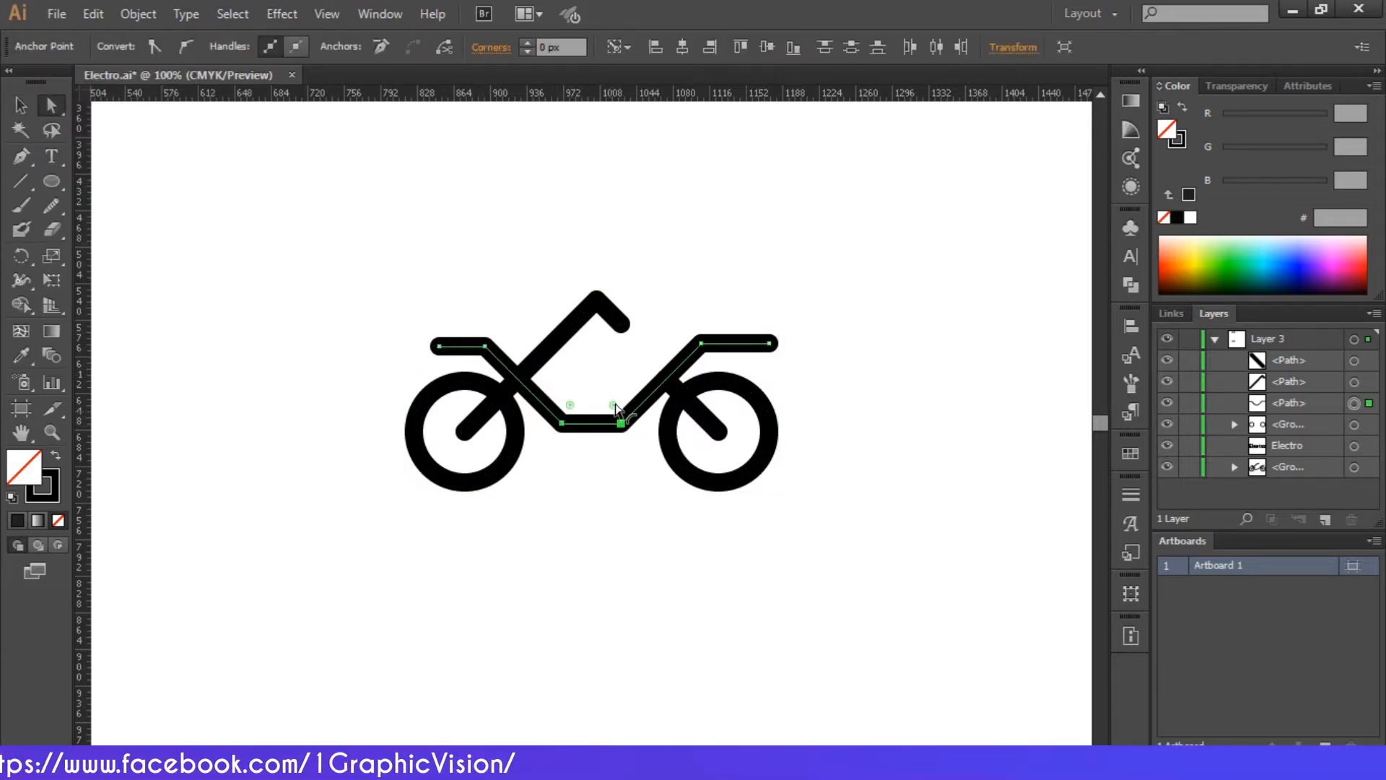
mouse_move(616, 408)
left_mouse_down()
mouse_move(625, 390)
mouse_move(606, 387)
left_mouse_up()
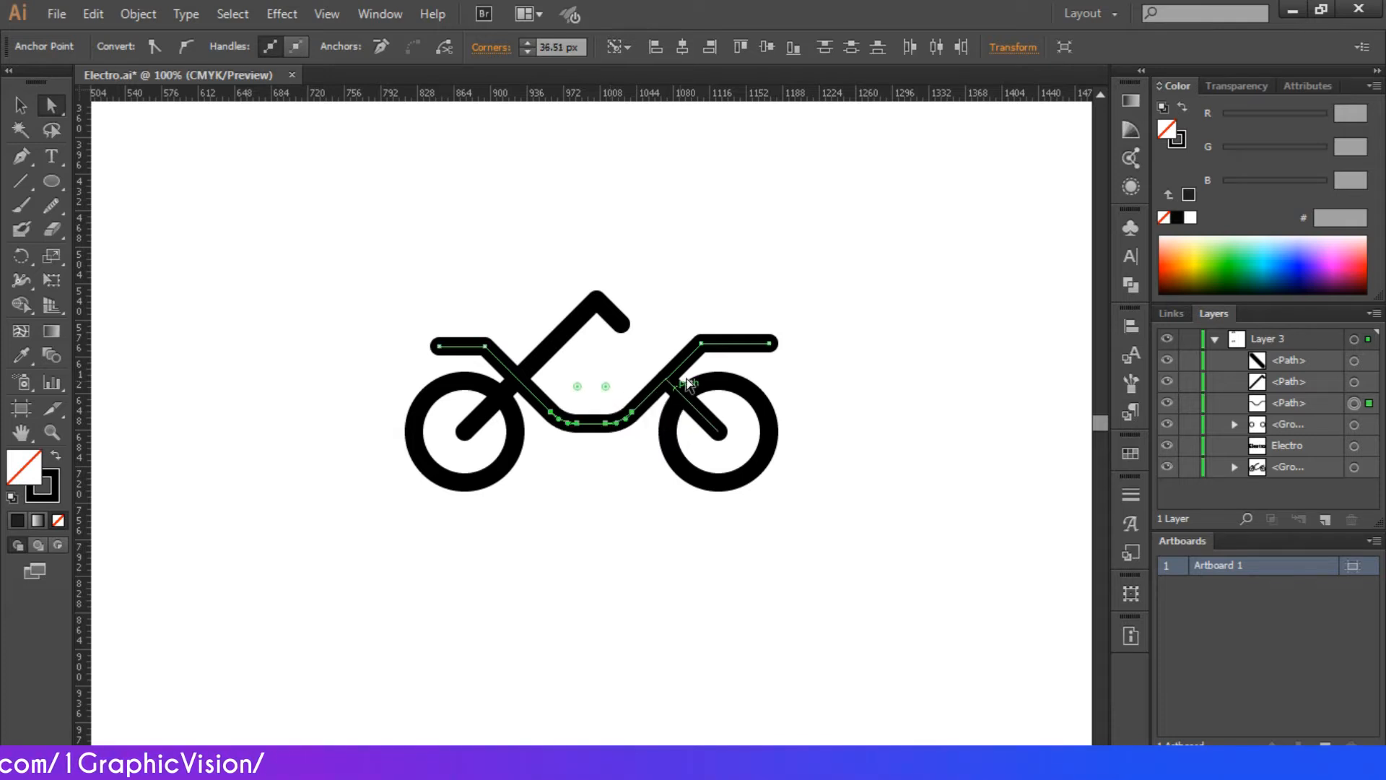
Round the frame's two upper corners above the wheels into wide fender curves.
left_click(702, 345)
left_click_drag(712, 369, 742, 454)
left_click(483, 349)
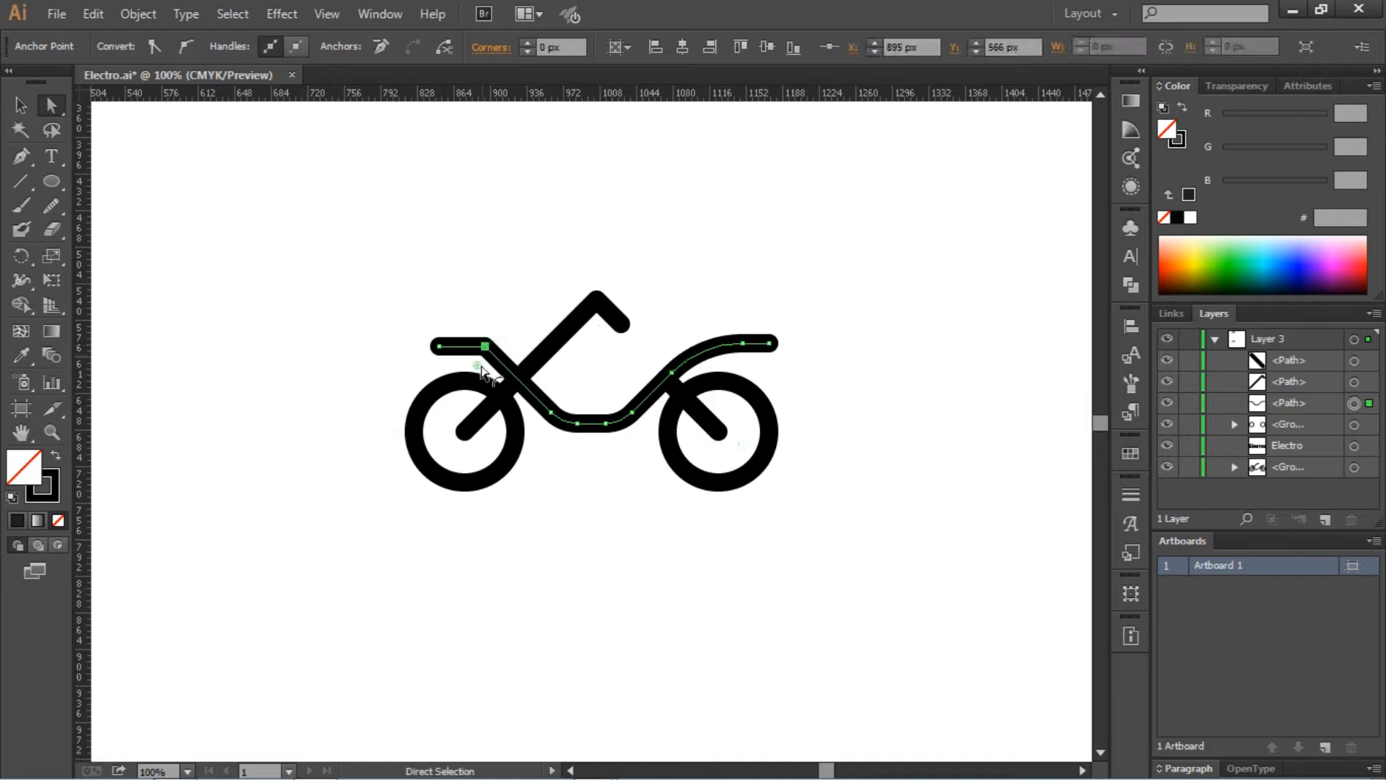
left_click_drag(485, 370, 421, 575)
Remove the rounding from the frame's bottom-left corner to make it sharp.
left_click(578, 425)
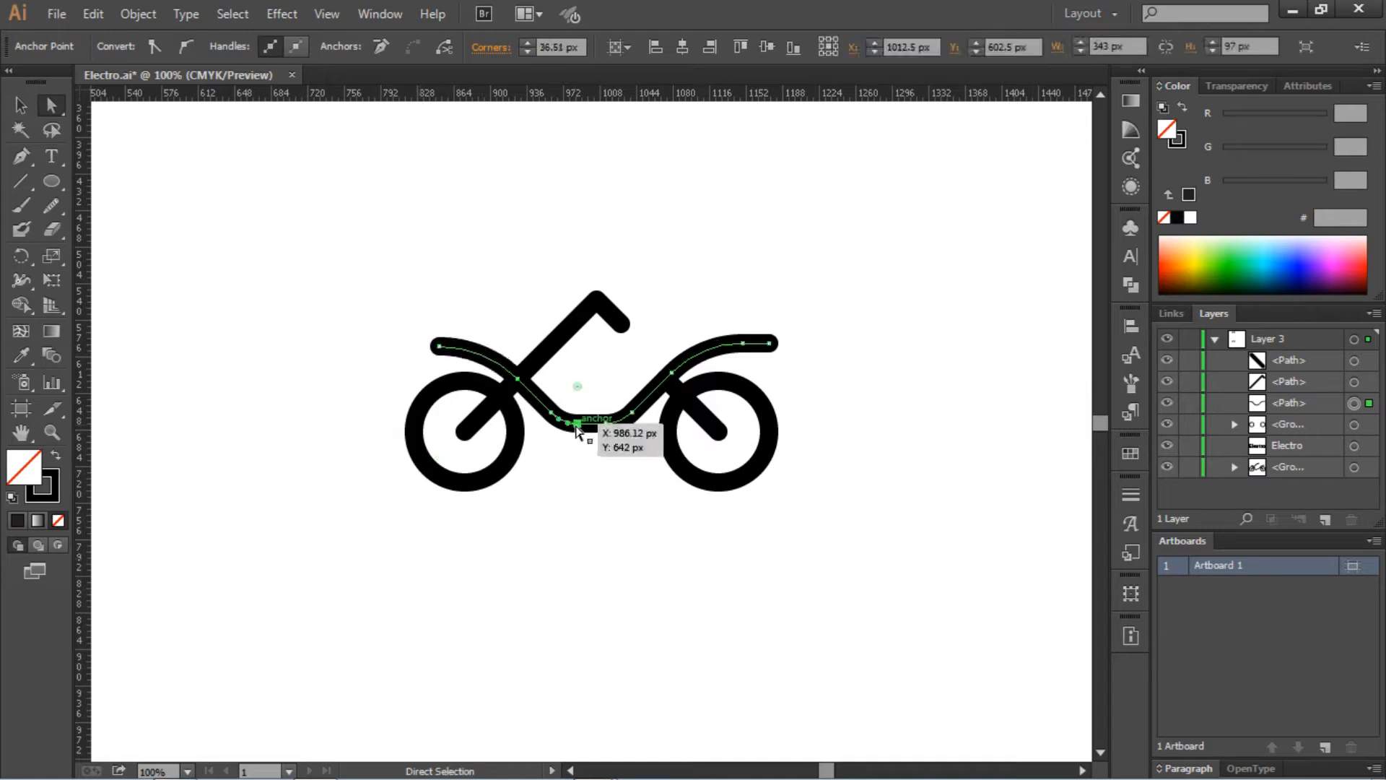
left_click_drag(576, 387, 510, 490)
left_click(557, 522)
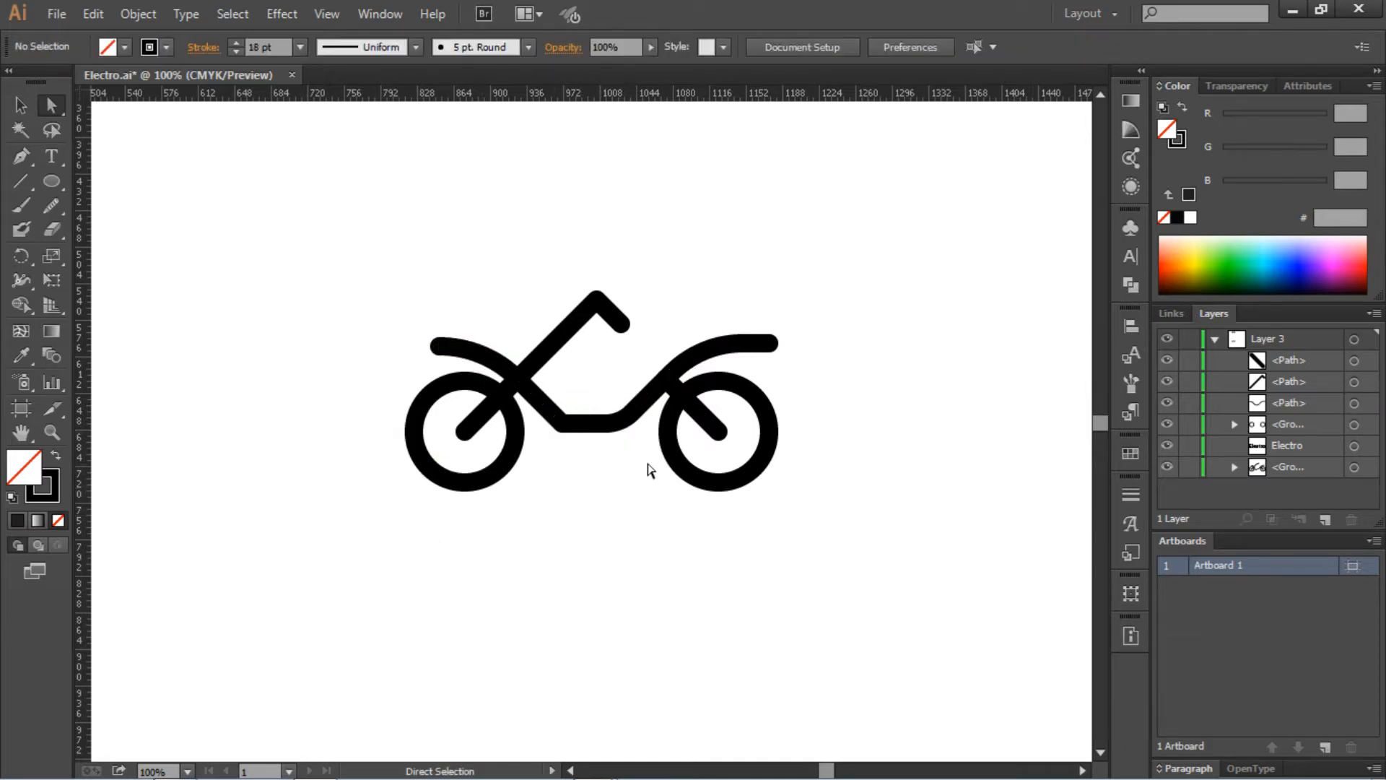
Round the corner where the fork bends into the handlebar.
left_click(597, 301)
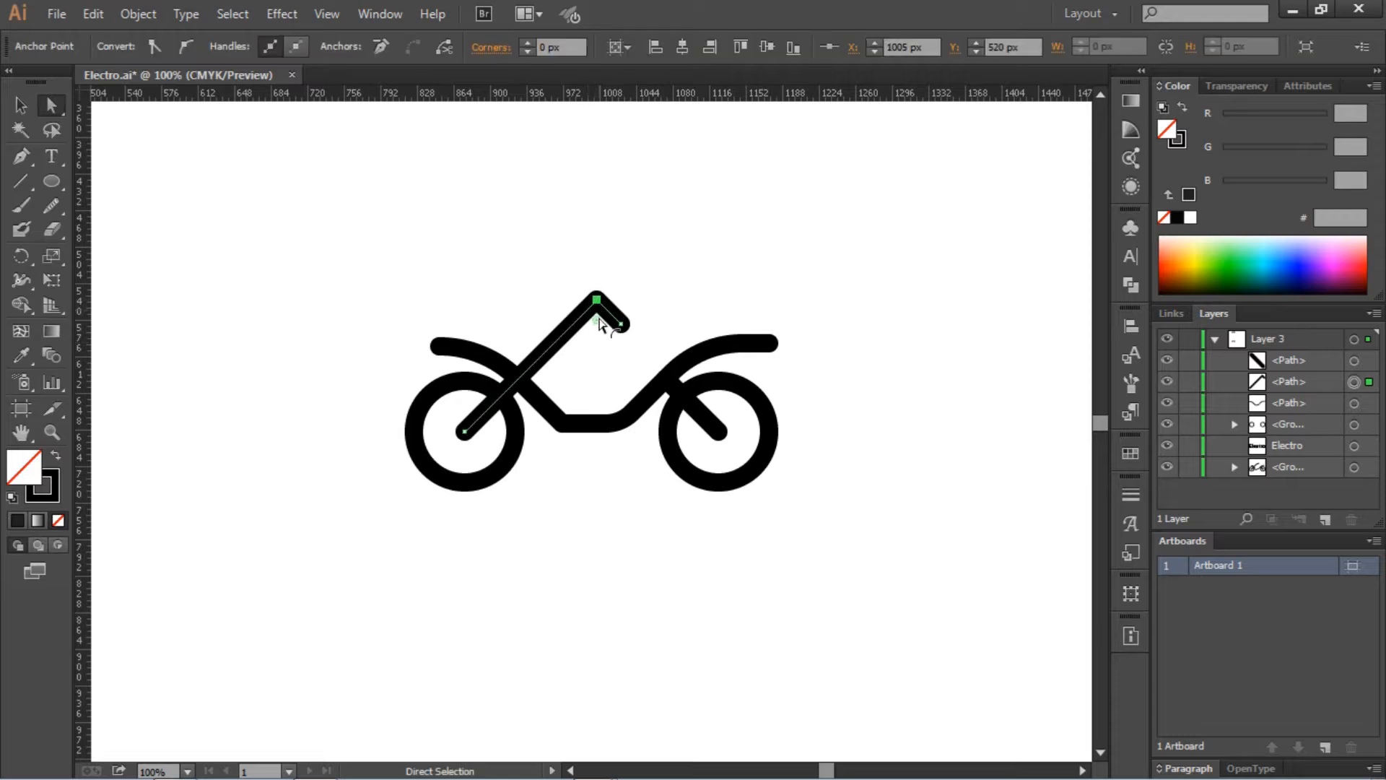
left_click_drag(597, 317, 602, 497)
left_click(601, 498)
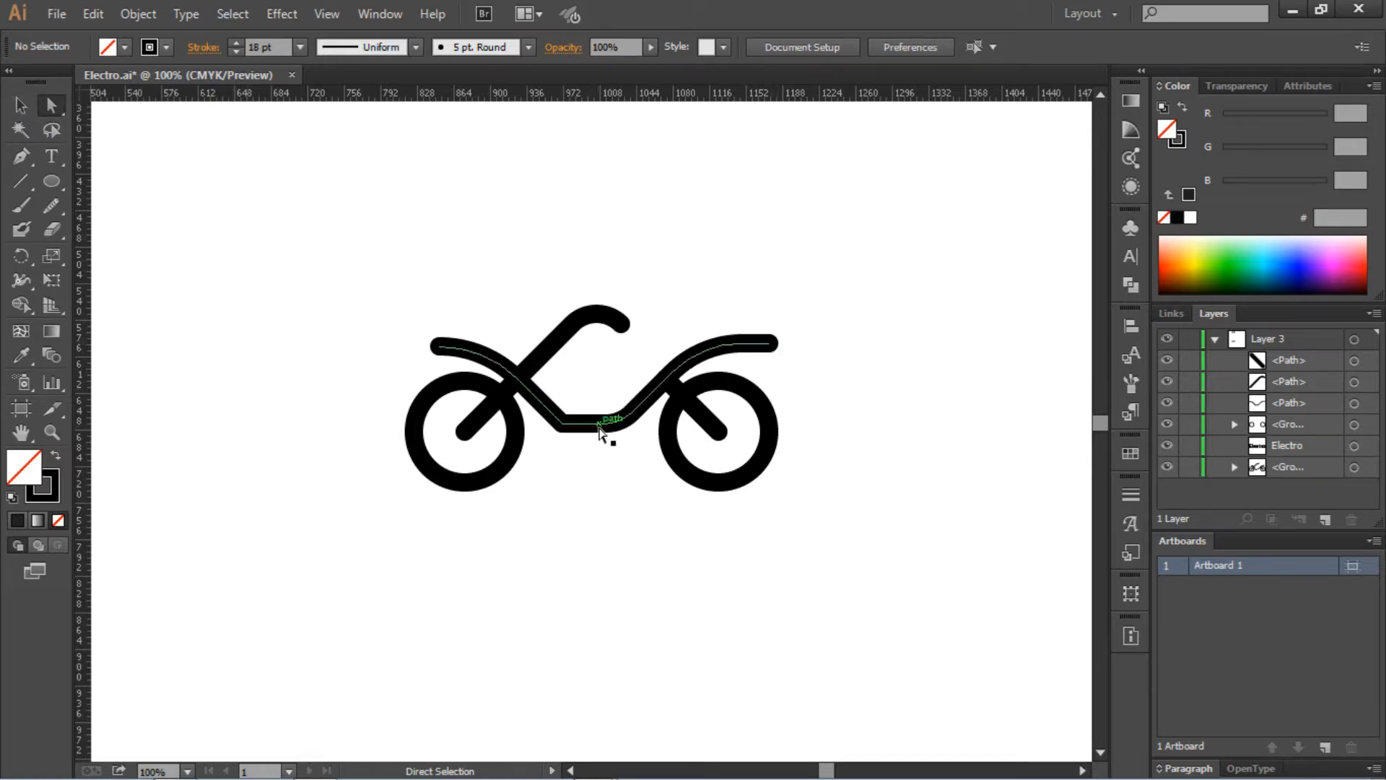
left_click(571, 422)
left_click_drag(570, 417, 758, 272)
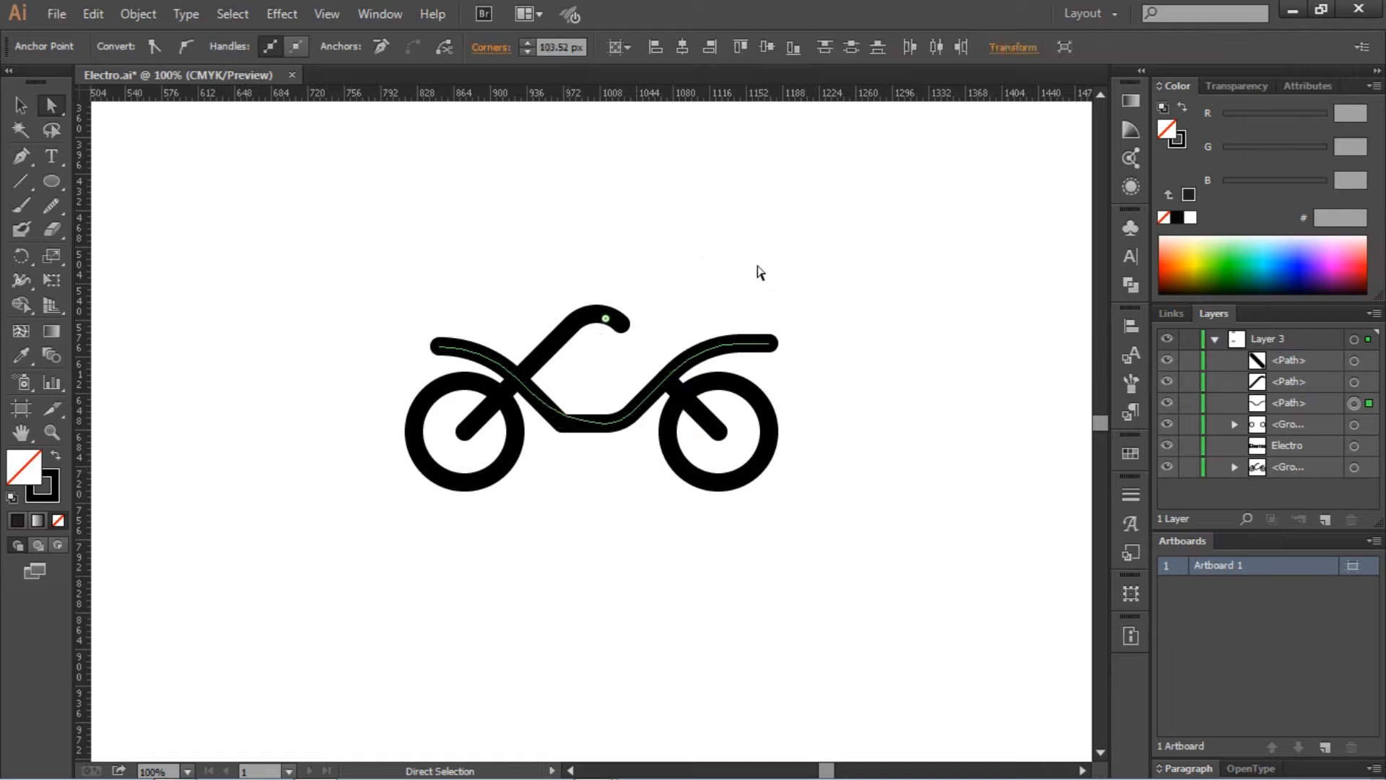
left_click(760, 272)
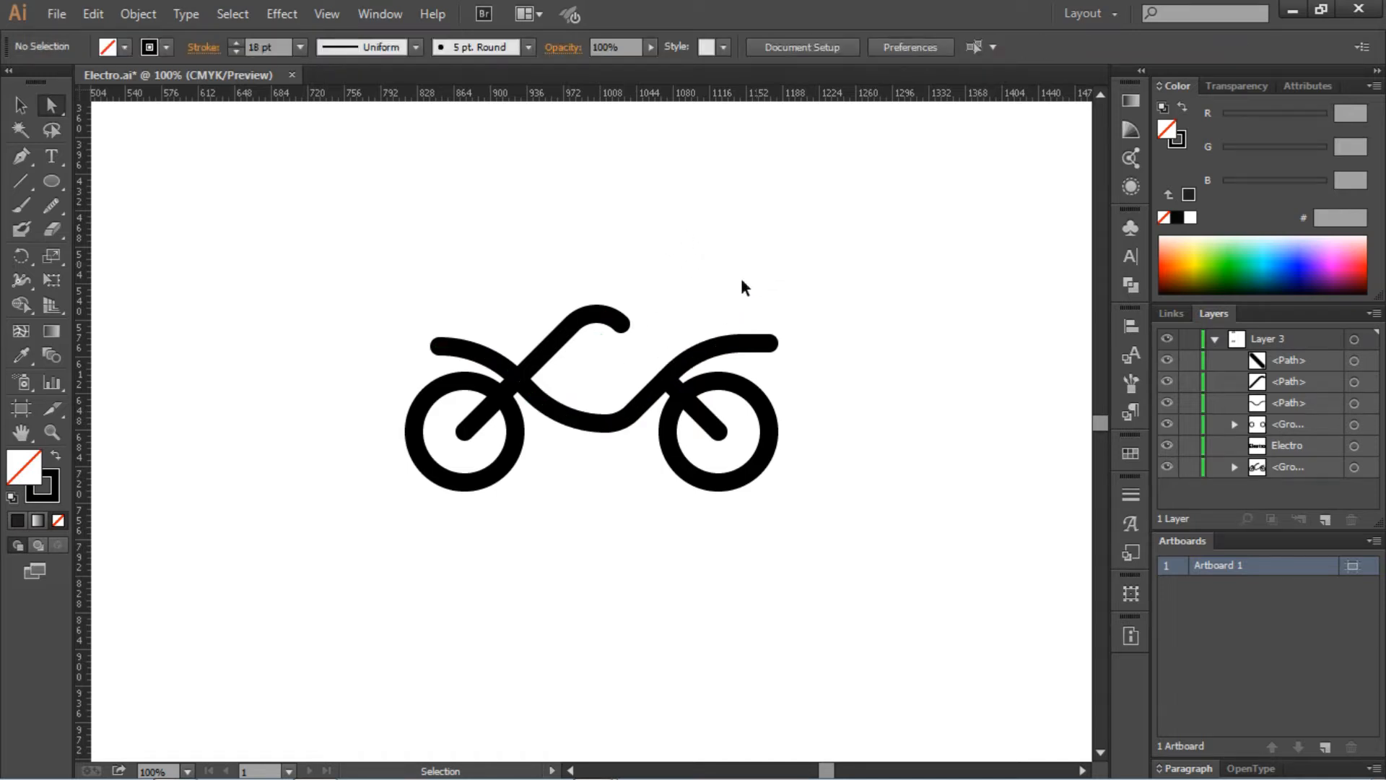
key("ctrl+z")
Adjust the frame's bottom-right corner to a wider, smooth curve that still leaves a short flat base.
left_click(605, 423)
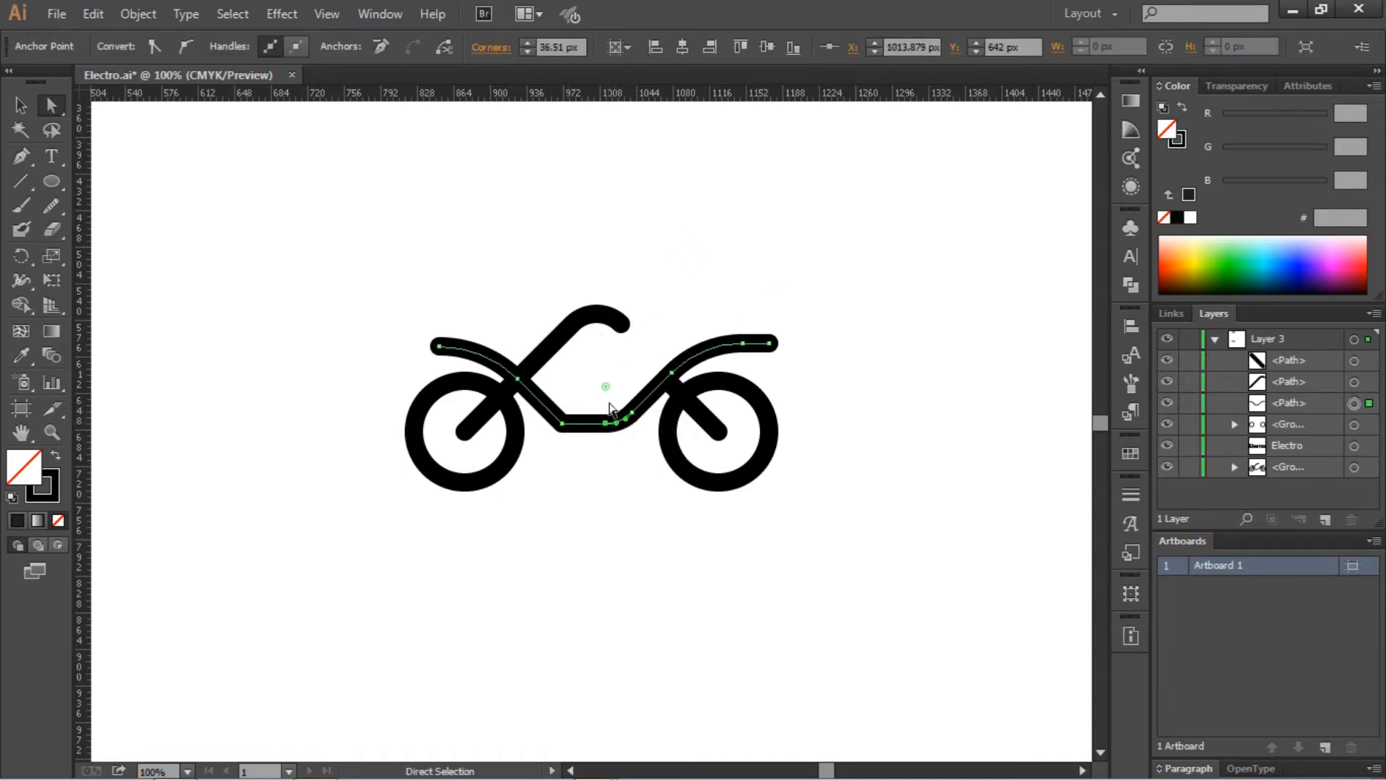
left_click_drag(606, 390, 551, 269)
left_click(718, 266)
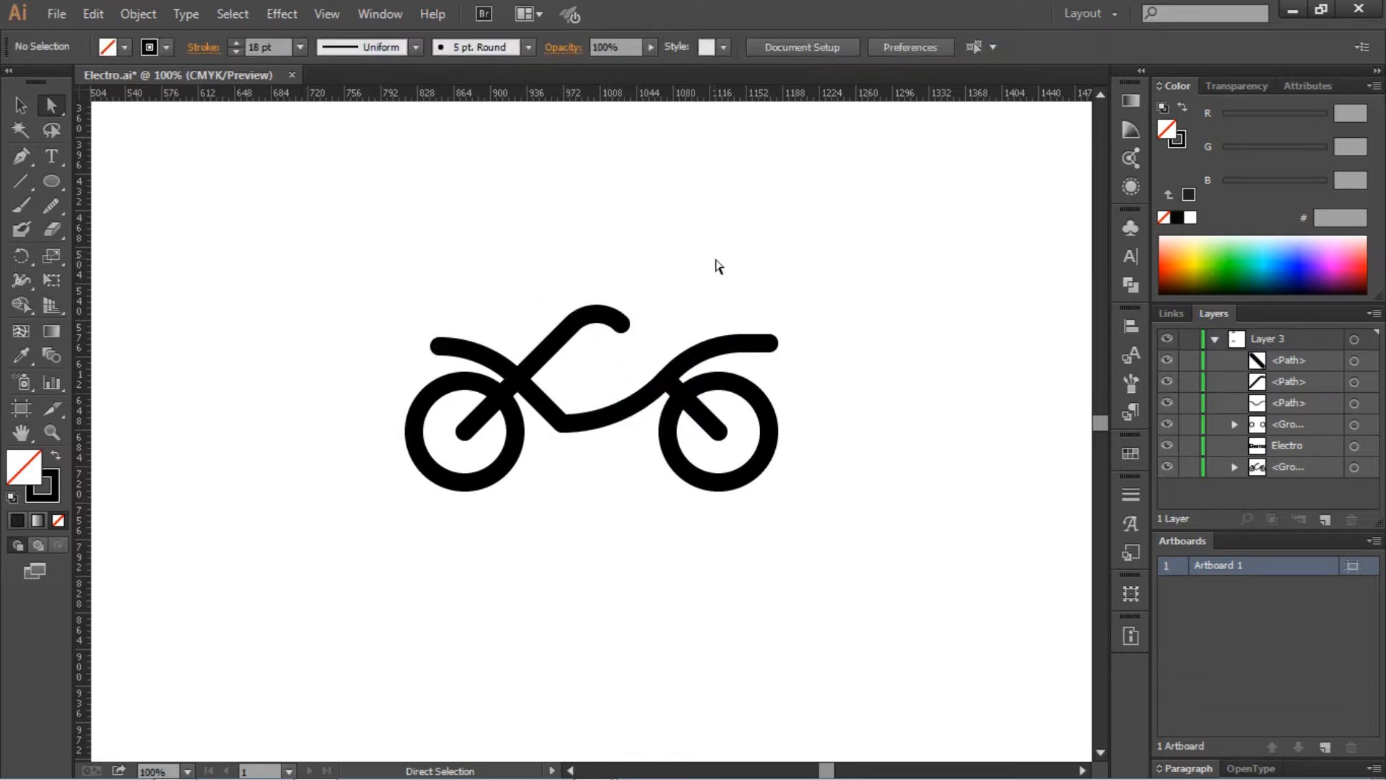
left_click(630, 406)
left_click_drag(605, 390, 589, 348)
left_click(718, 304)
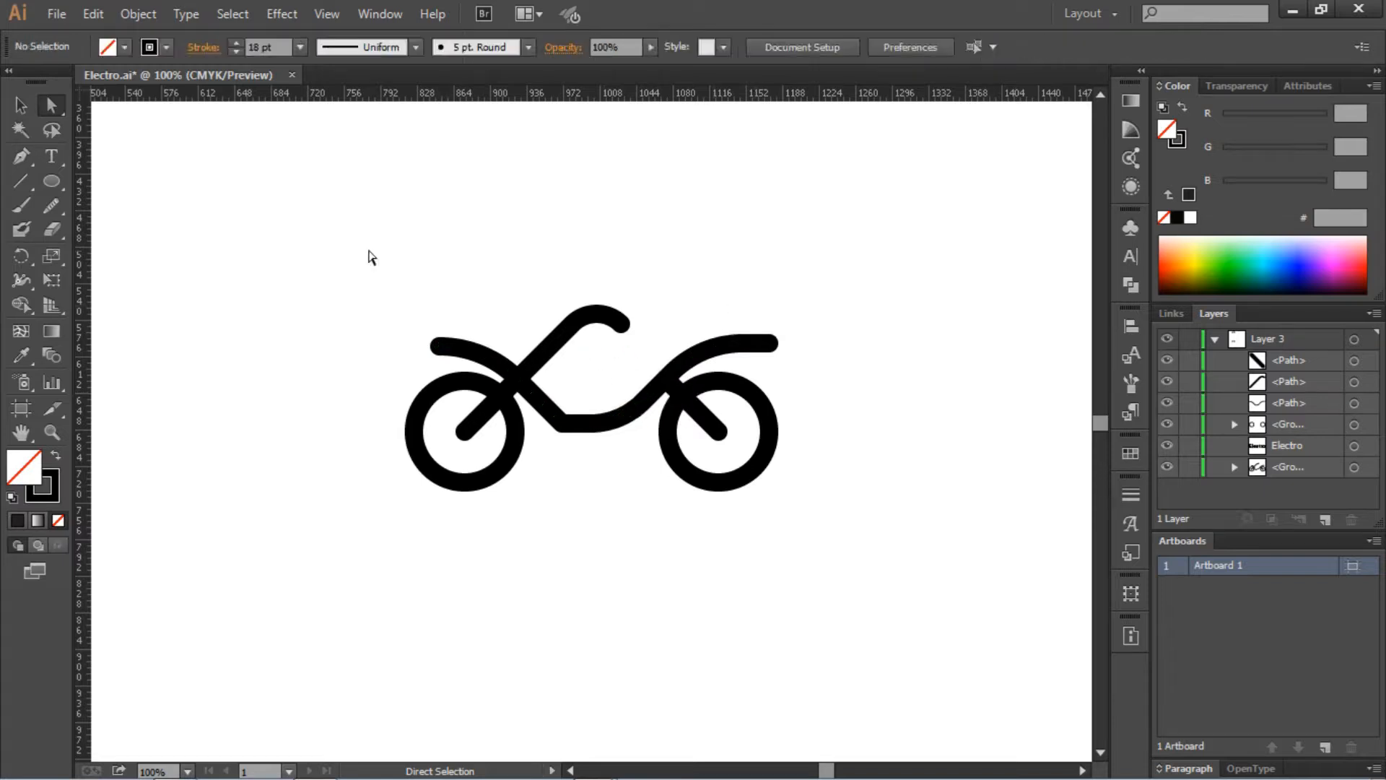
Create a 25 px circle in the empty area above the motorcycle's front wheel.
key("v")
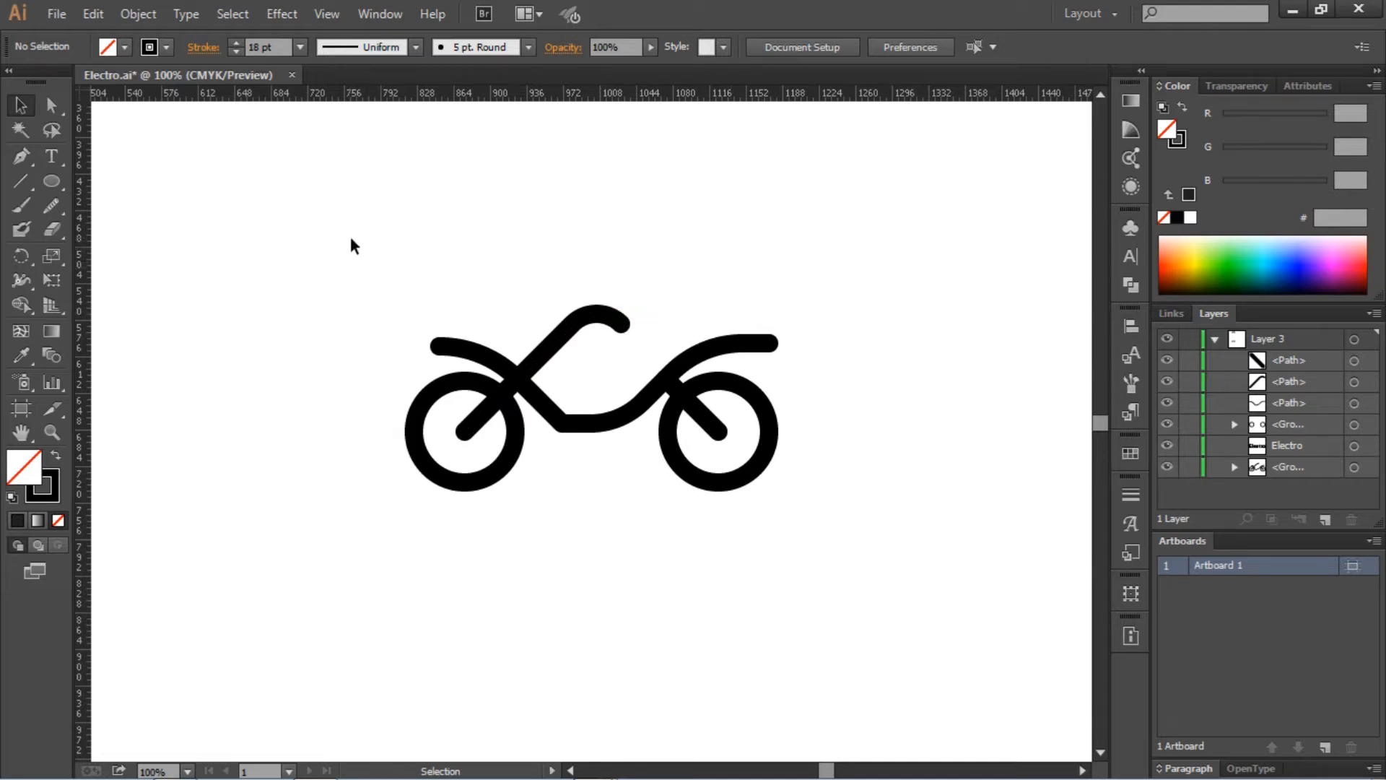
left_click(59, 183)
left_click(260, 210)
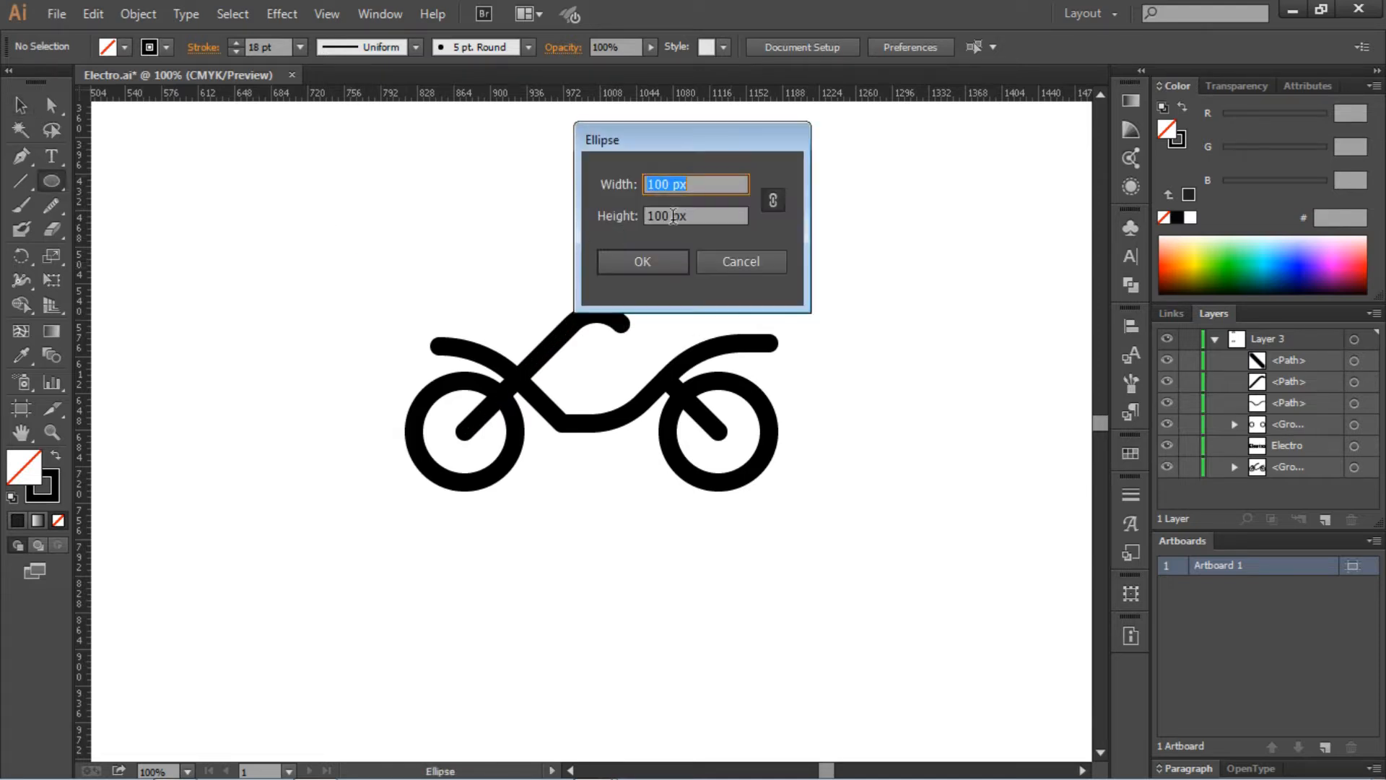
type("25")
left_click(643, 271)
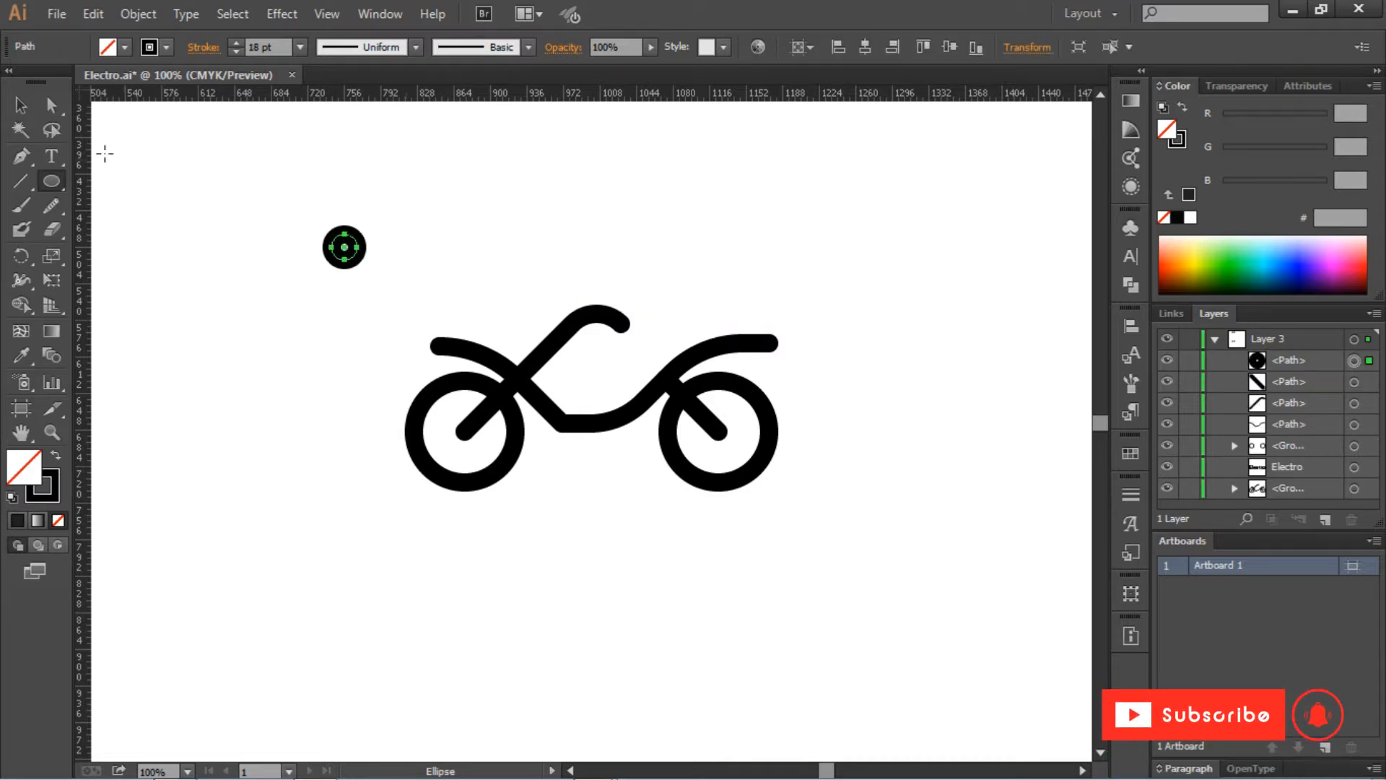
Place the small circle and a copy of it at the centres of the two wheels as hubs.
left_click(23, 107)
left_click_drag(347, 255, 720, 453)
left_click(538, 444)
left_click(921, 454)
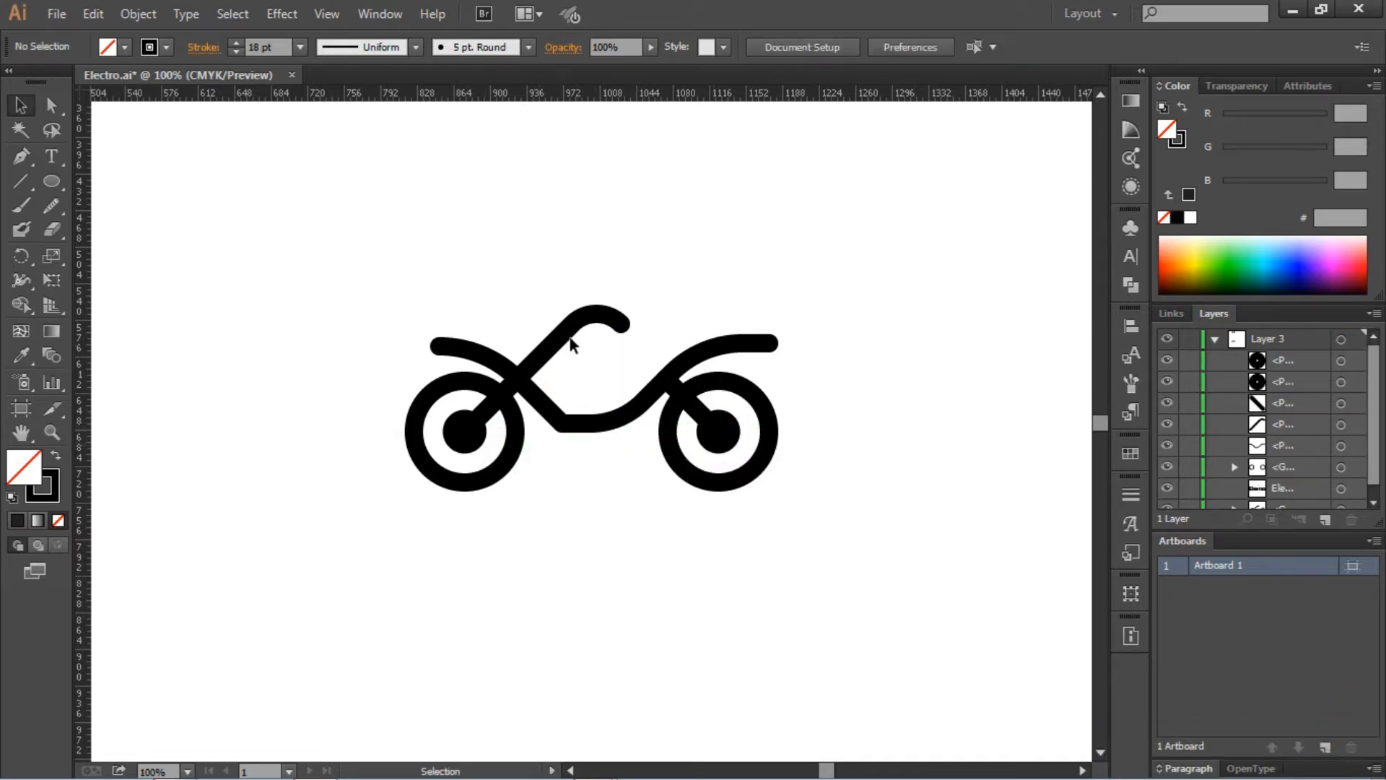
Try different amounts of rounding on the frame's sharp bottom-left corner.
left_click(574, 426)
left_click(50, 106)
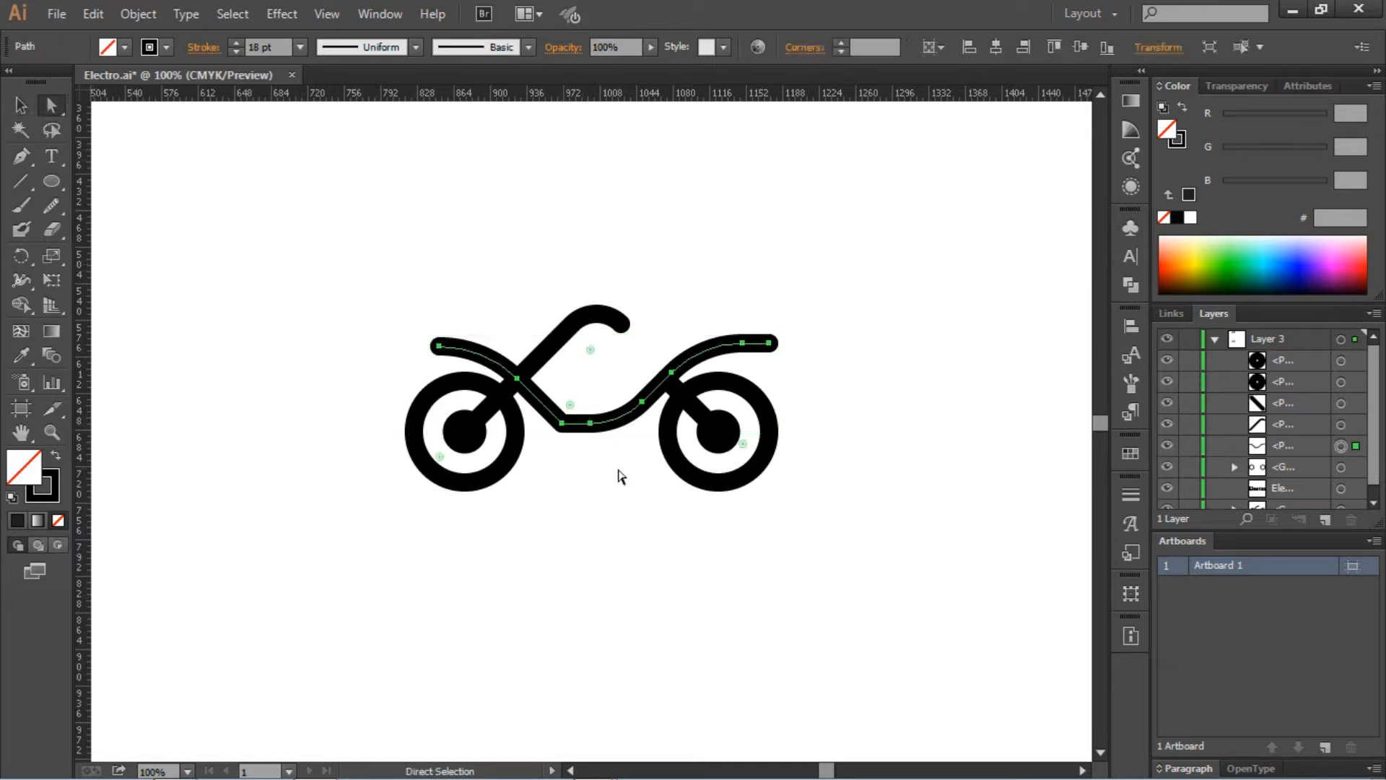
left_click_drag(563, 422, 585, 399)
left_click(592, 389)
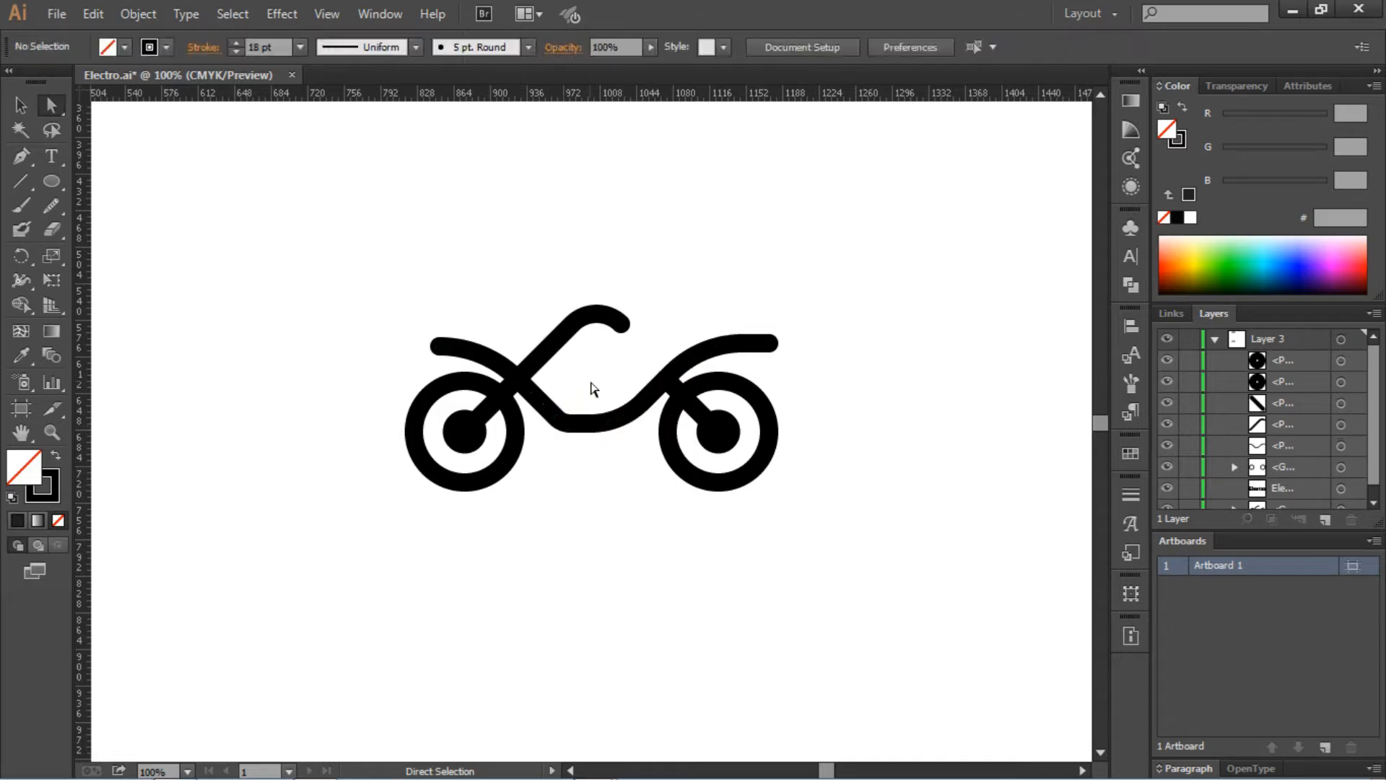
left_click(567, 423)
left_click_drag(571, 405, 579, 386)
left_click(598, 371)
left_click_drag(320, 221, 361, 409)
left_click(567, 424)
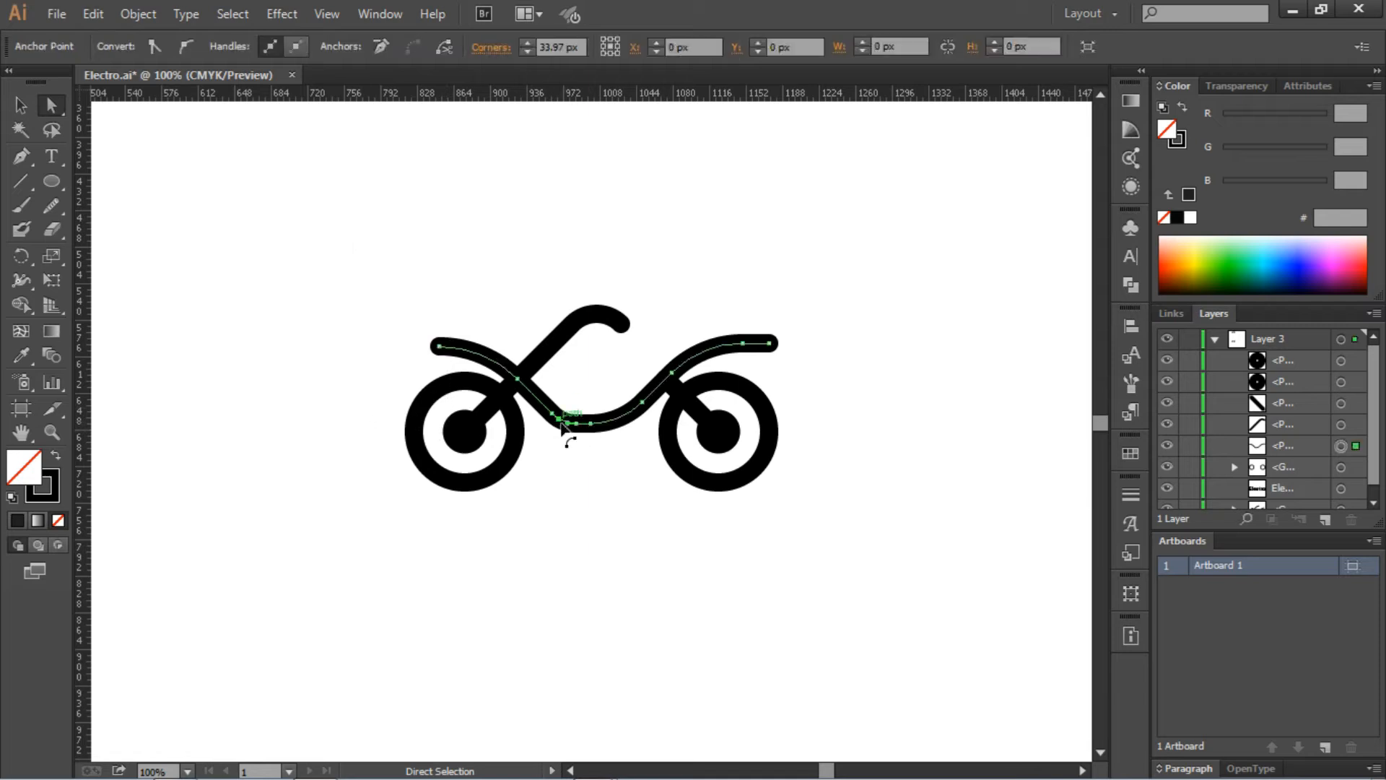
left_click_drag(569, 397, 582, 551)
left_click(583, 552)
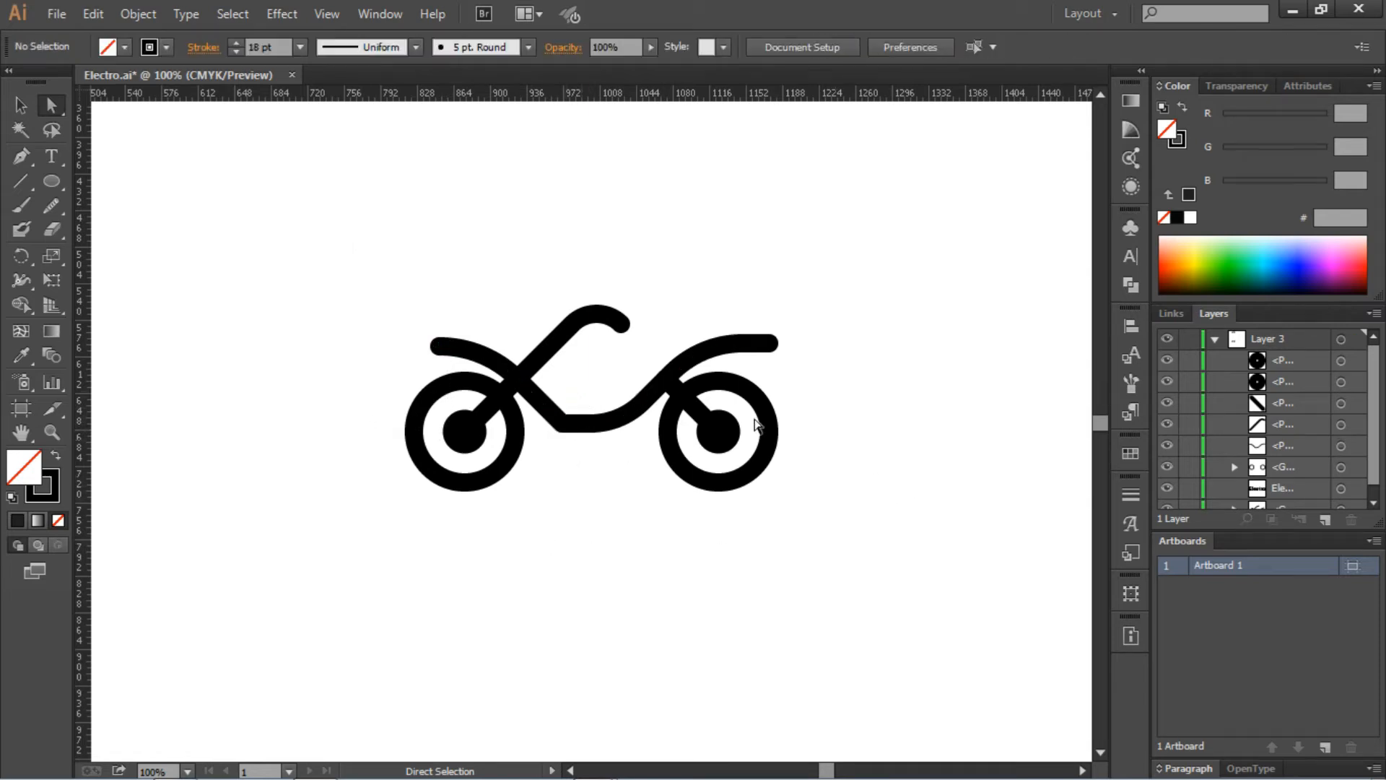
Lower the rear fender's end point to Y 578 px and curve the tail smoothly down towards the wheel.
left_click(441, 346)
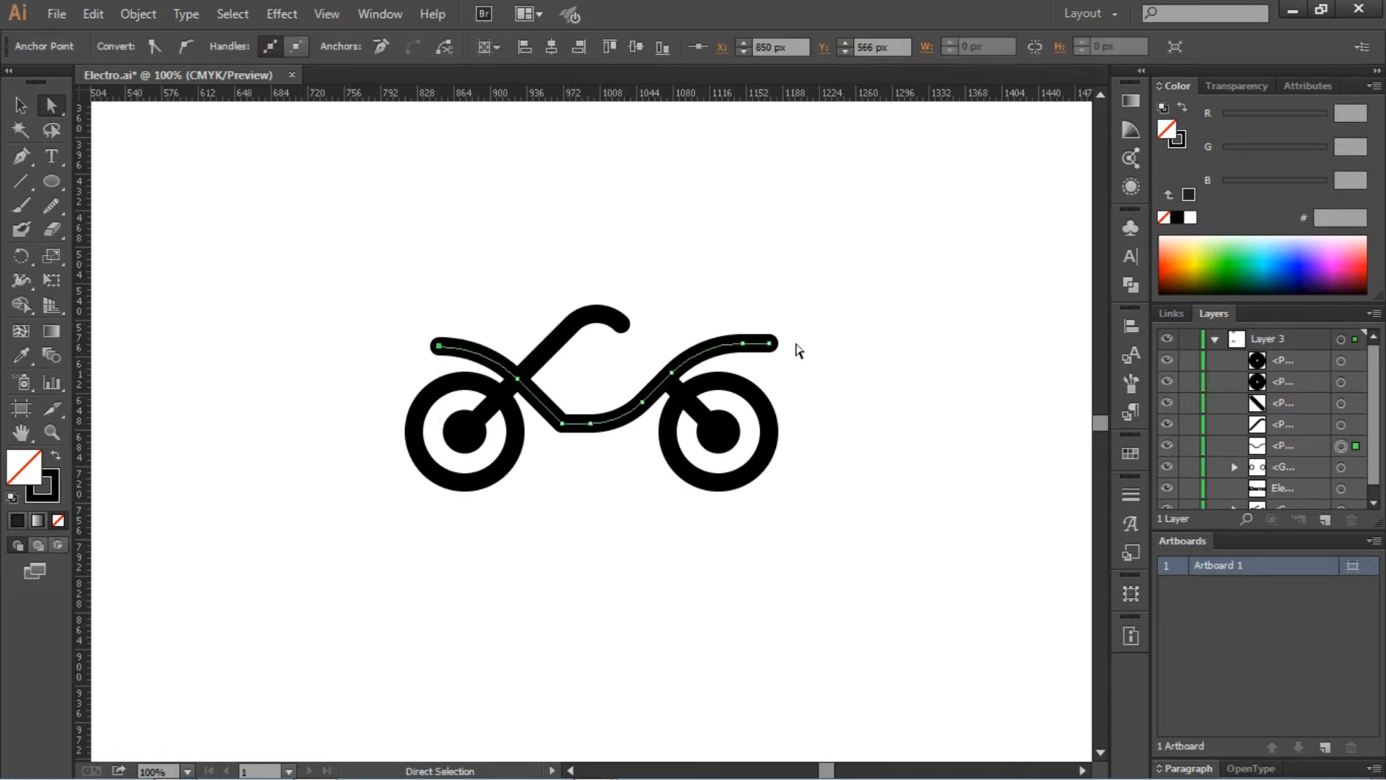
left_click(771, 344)
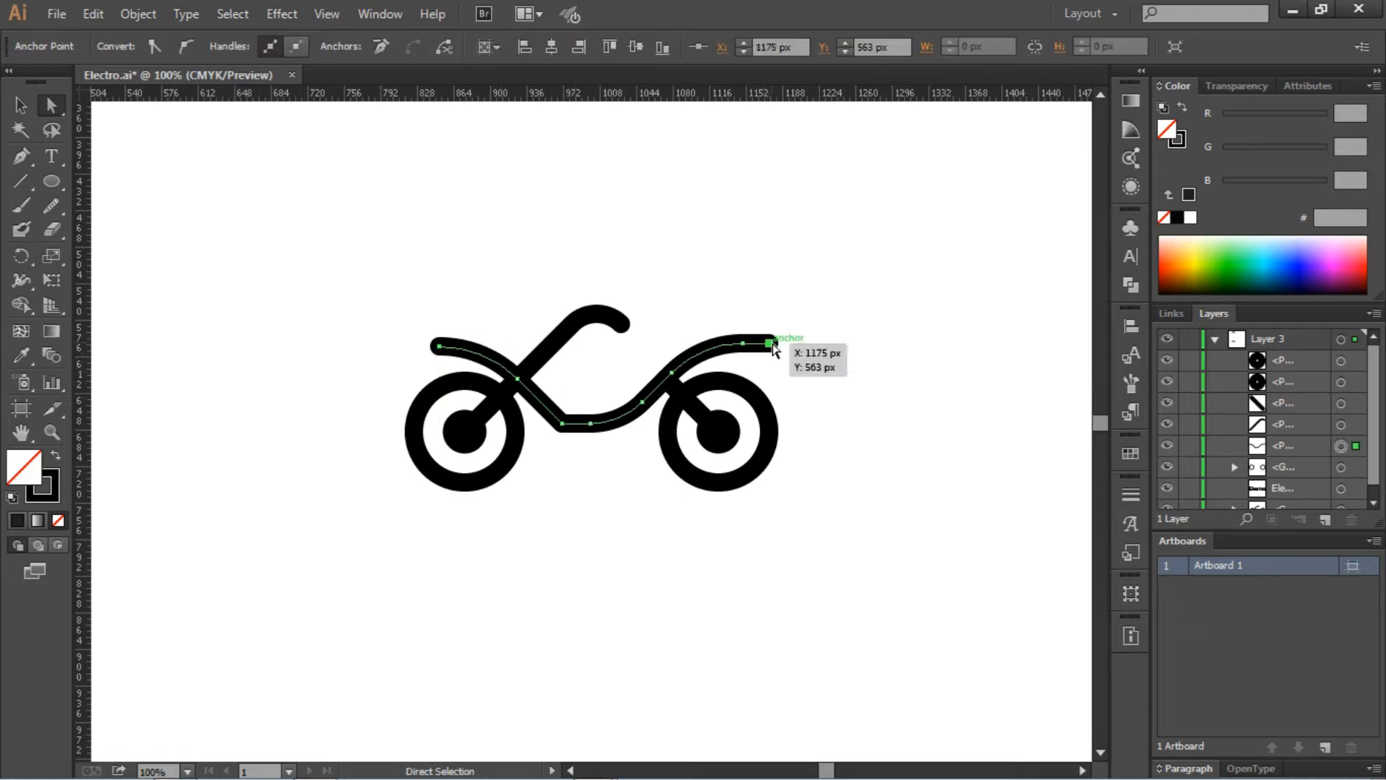
left_click_drag(772, 346, 773, 357)
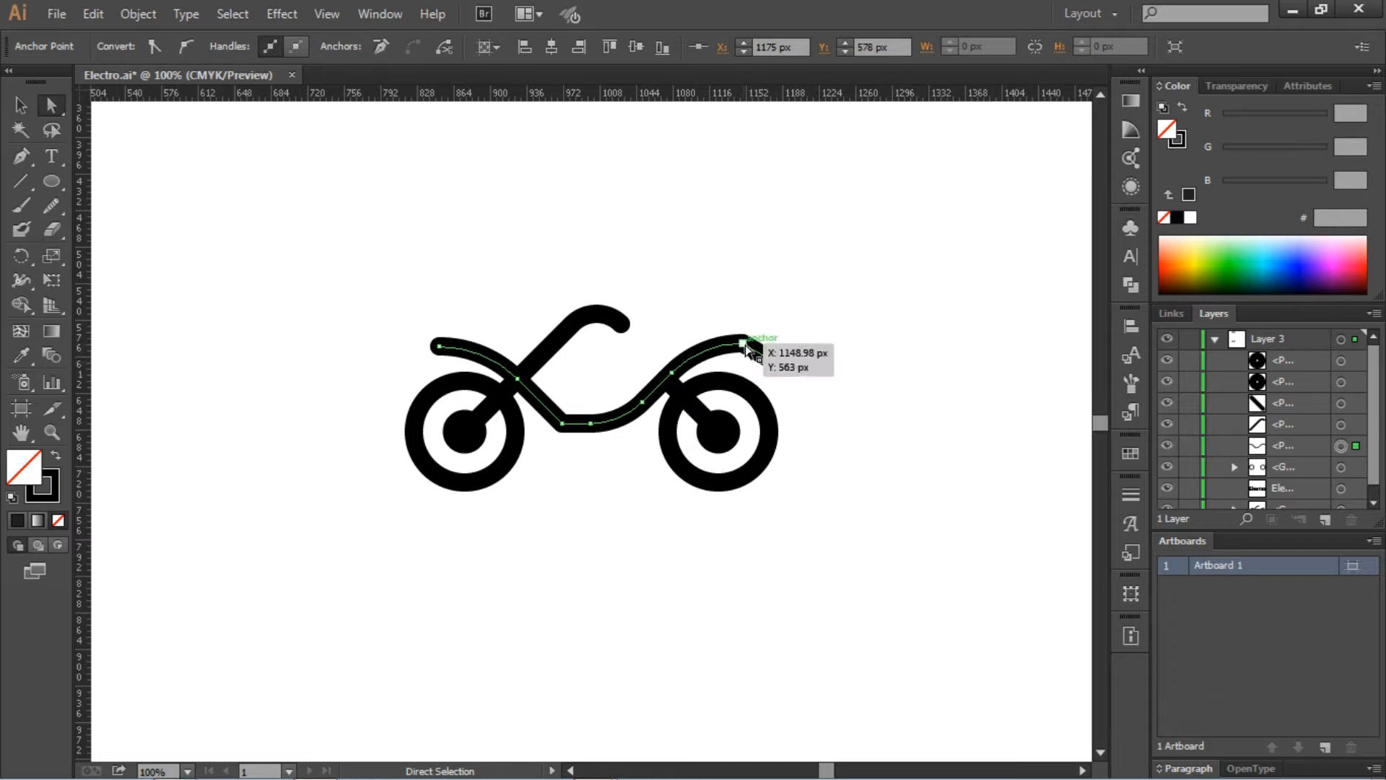
left_click(833, 520)
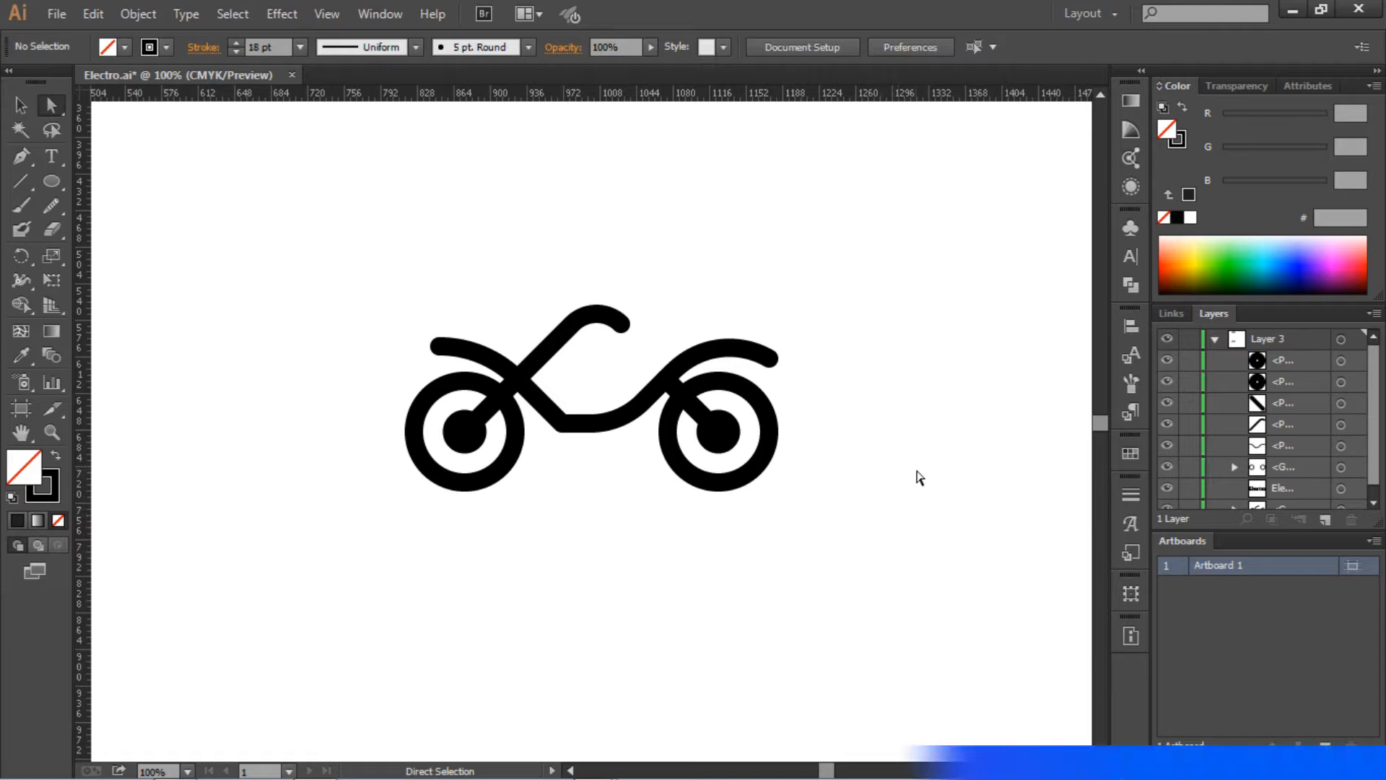
Reshape the front fender into a tighter curve and move its end point to X 856 px, Y 572 px.
left_click(439, 347)
mouse_move(439, 346)
left_mouse_down()
mouse_move(448, 359)
mouse_move(422, 363)
mouse_move(464, 358)
mouse_move(442, 363)
mouse_move(465, 347)
mouse_move(444, 352)
mouse_move(456, 333)
left_mouse_up()
left_click(541, 300)
left_click(464, 311)
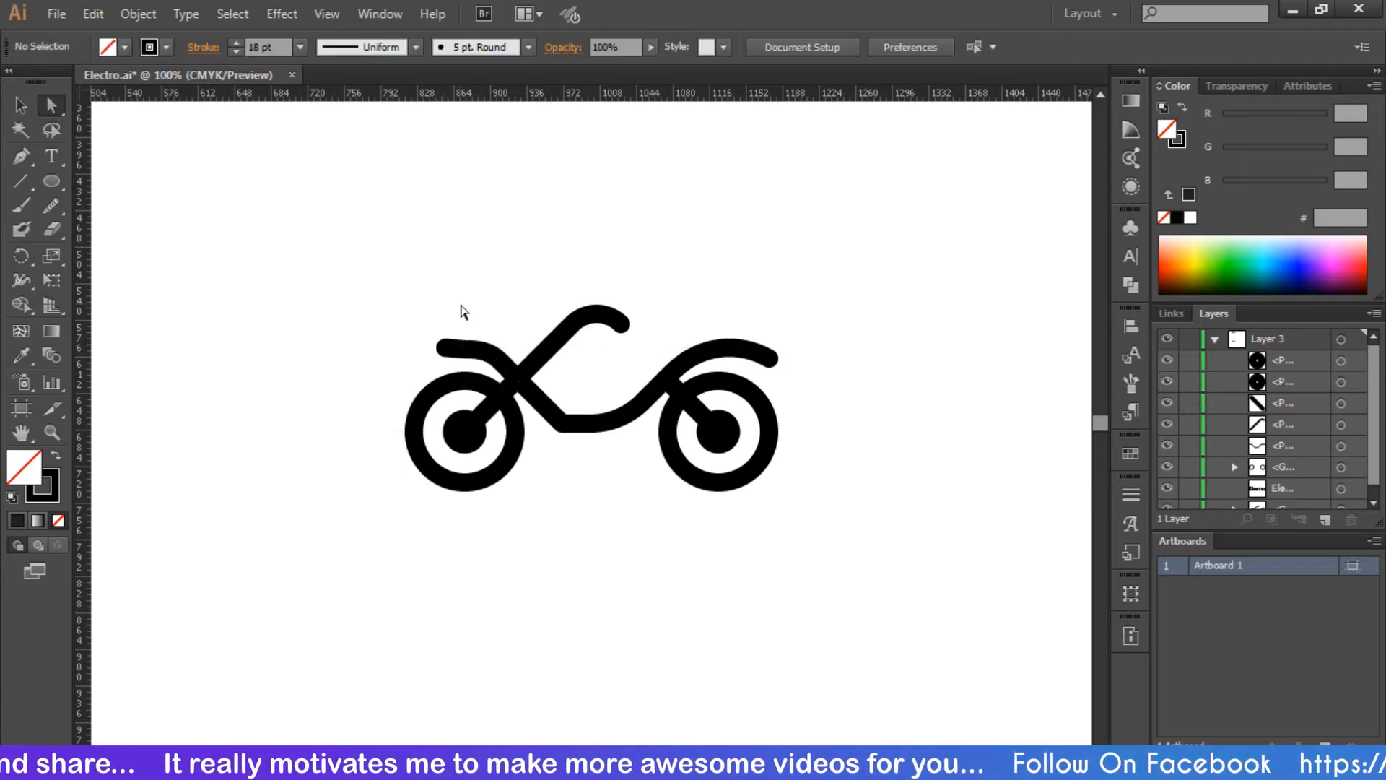
left_click(446, 349)
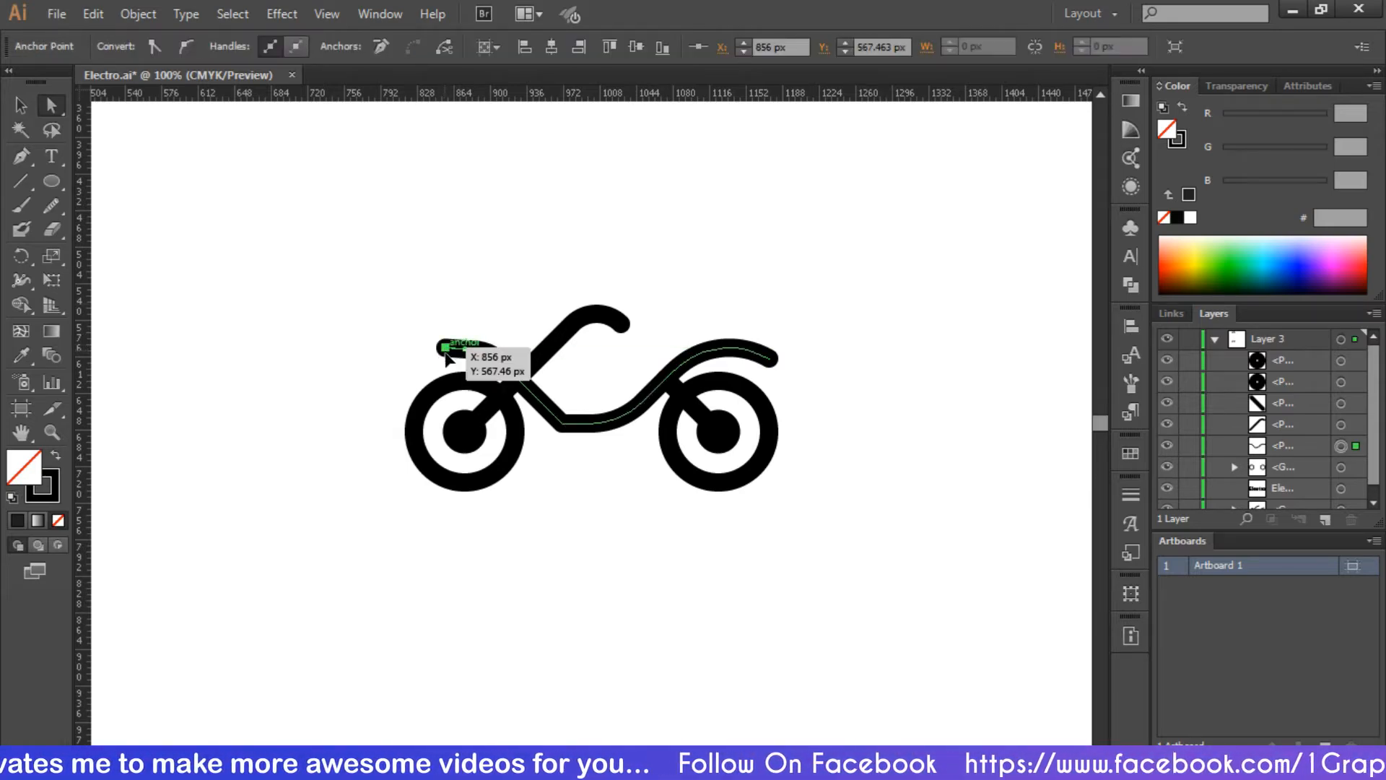
left_click_drag(446, 353, 445, 357)
left_click(544, 367)
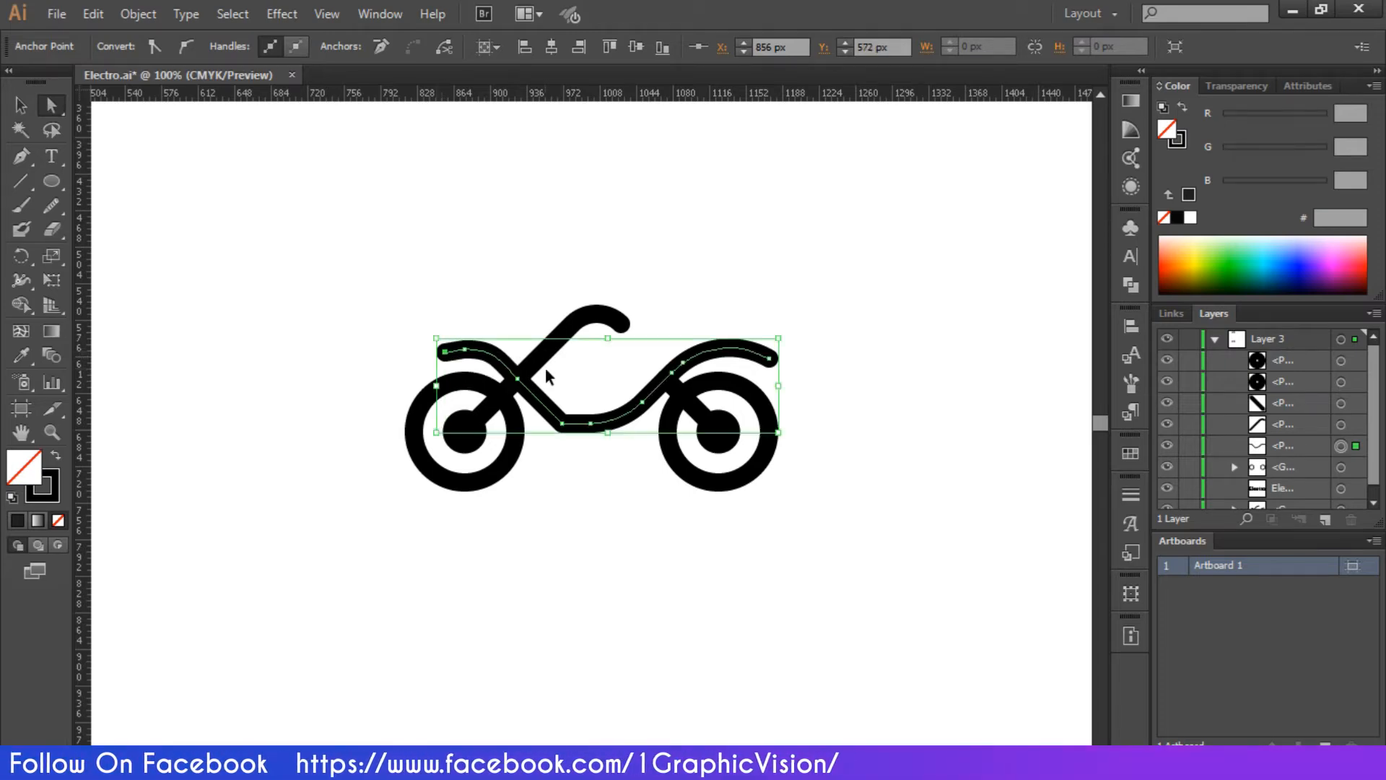
Nudge the front fender's end point up to Y 571 px and even out its curve with the Smooth tool.
scroll(514, 400, "left", 11)
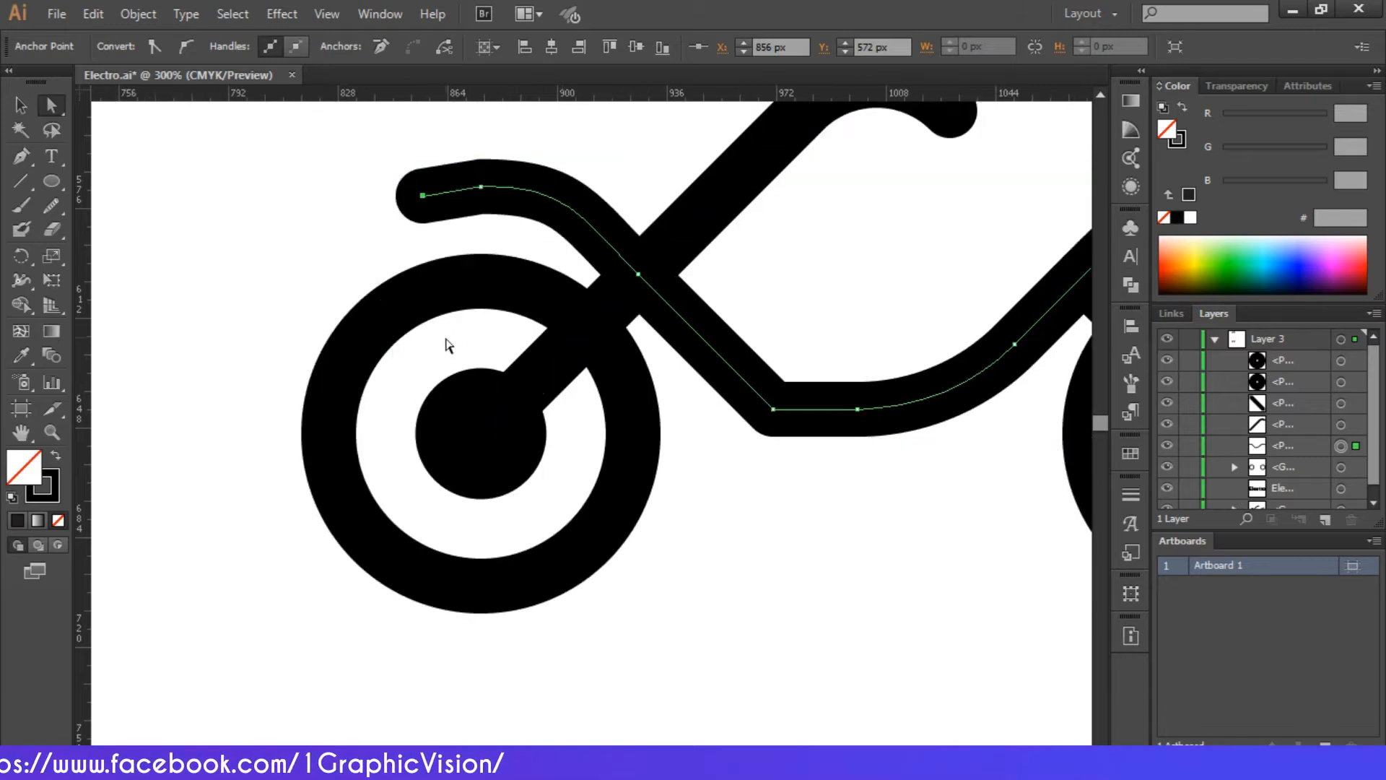
scroll(434, 318, "up", 3)
left_click(422, 269)
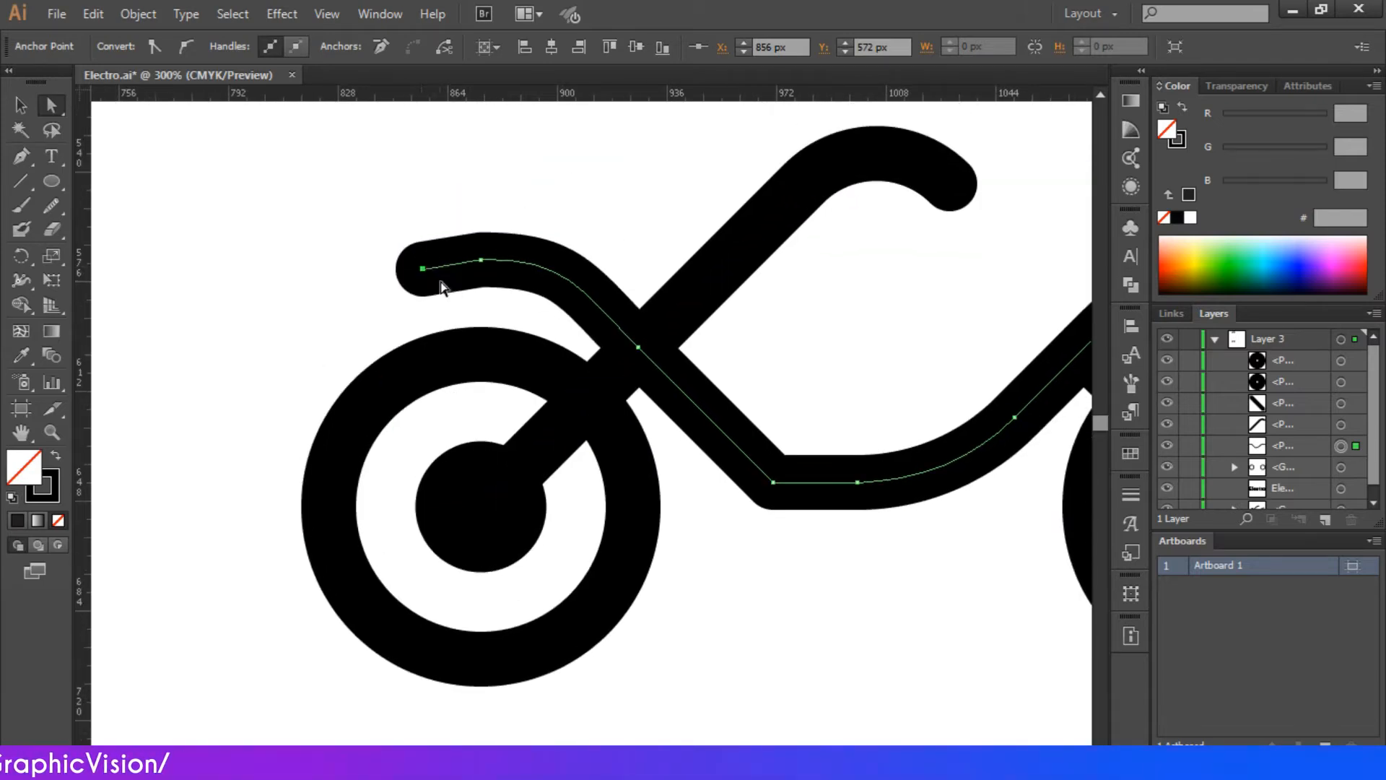
key("Up")
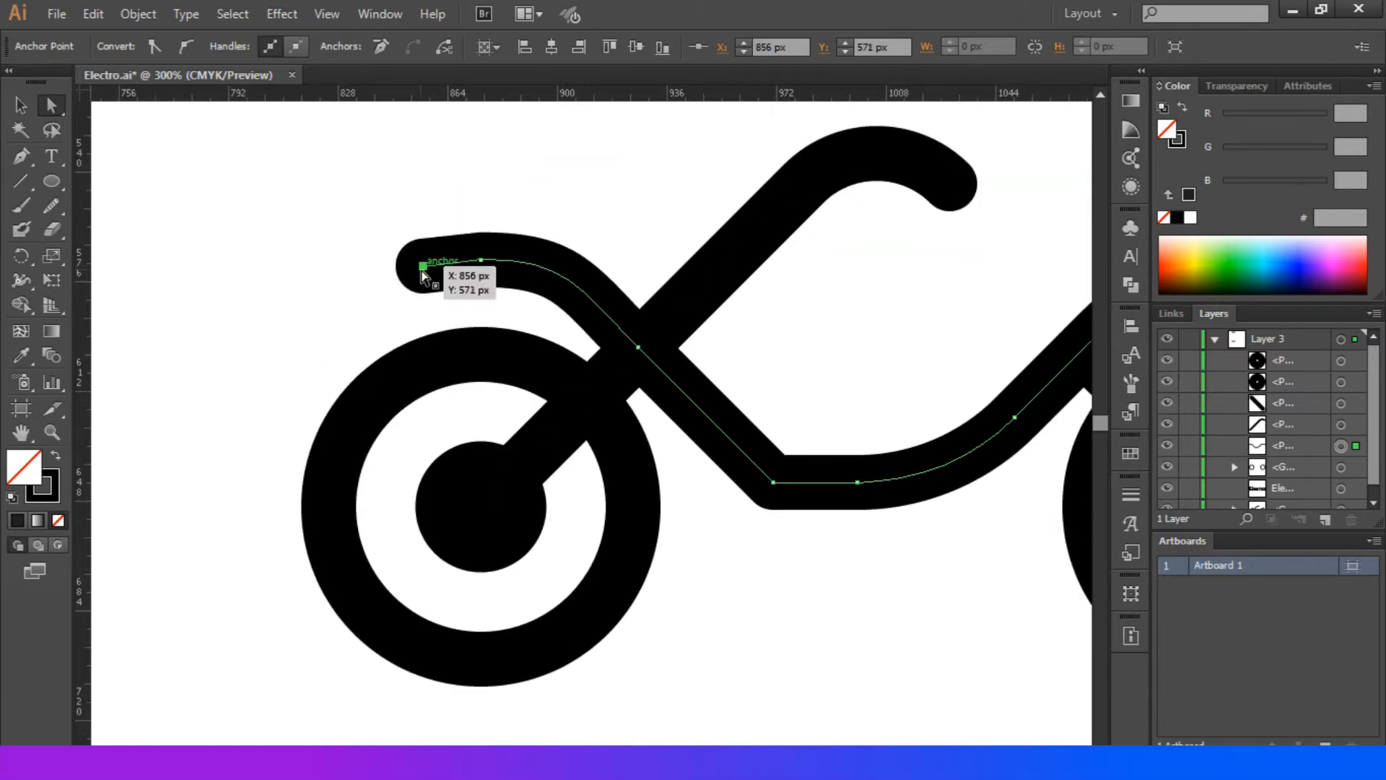
left_click(56, 208)
mouse_move(442, 261)
left_mouse_down()
mouse_move(551, 267)
mouse_move(567, 287)
mouse_move(410, 269)
left_mouse_up()
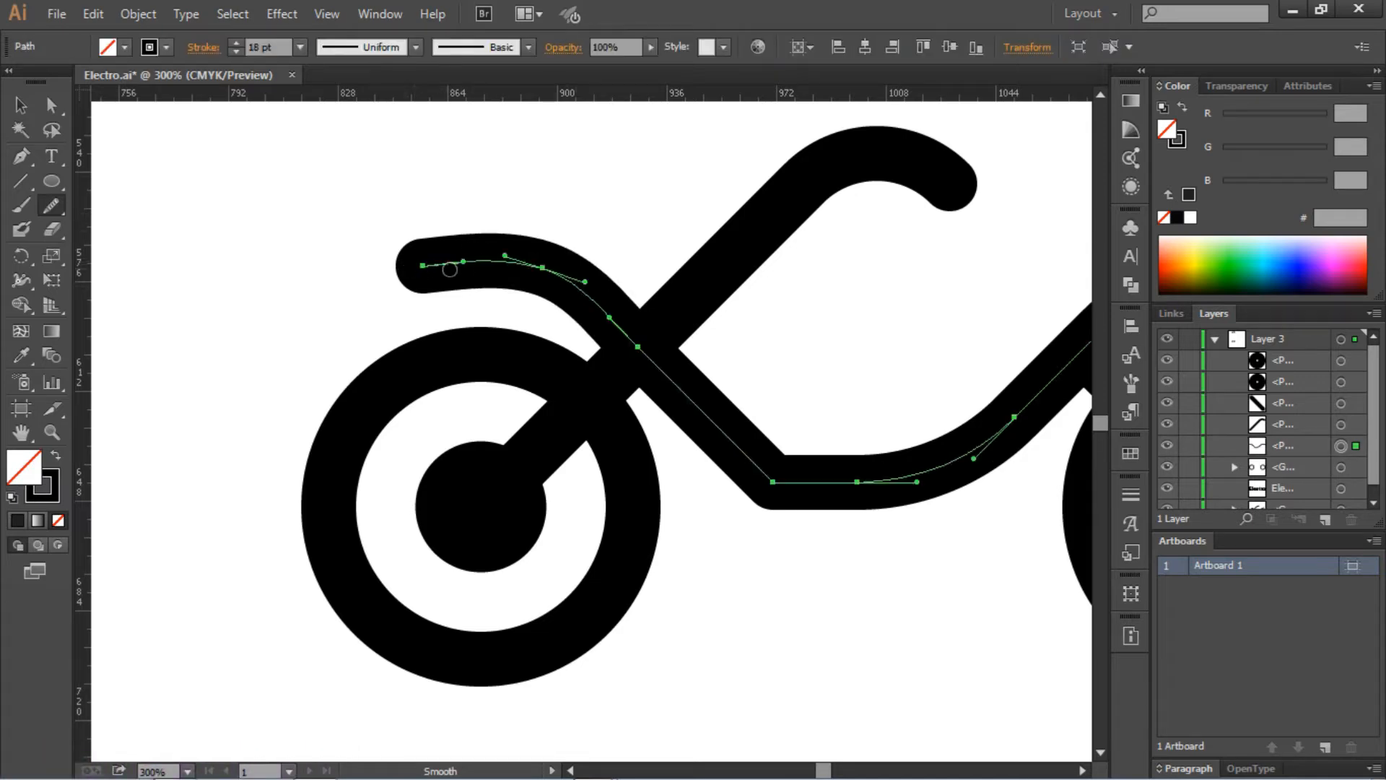
scroll(607, 306, "right", 3)
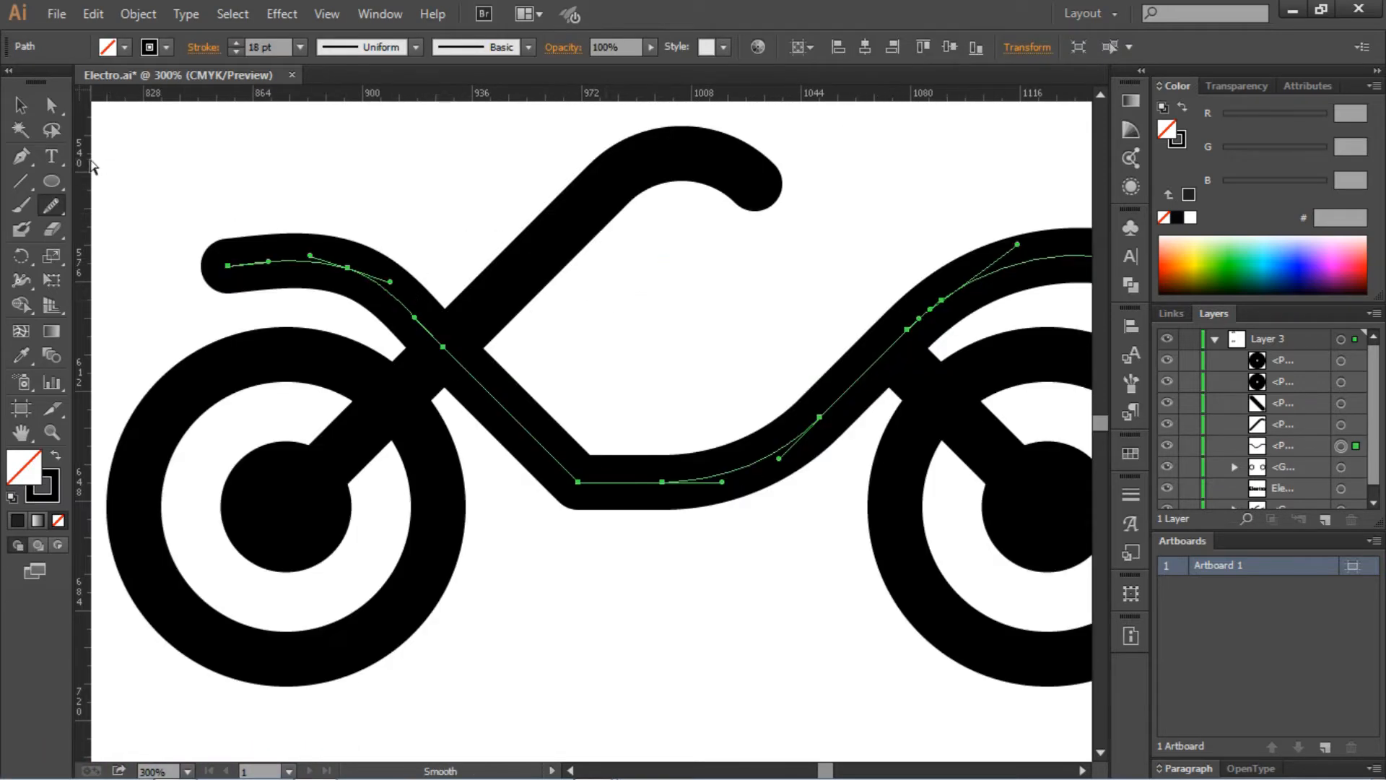
left_click(20, 104)
left_click(272, 128)
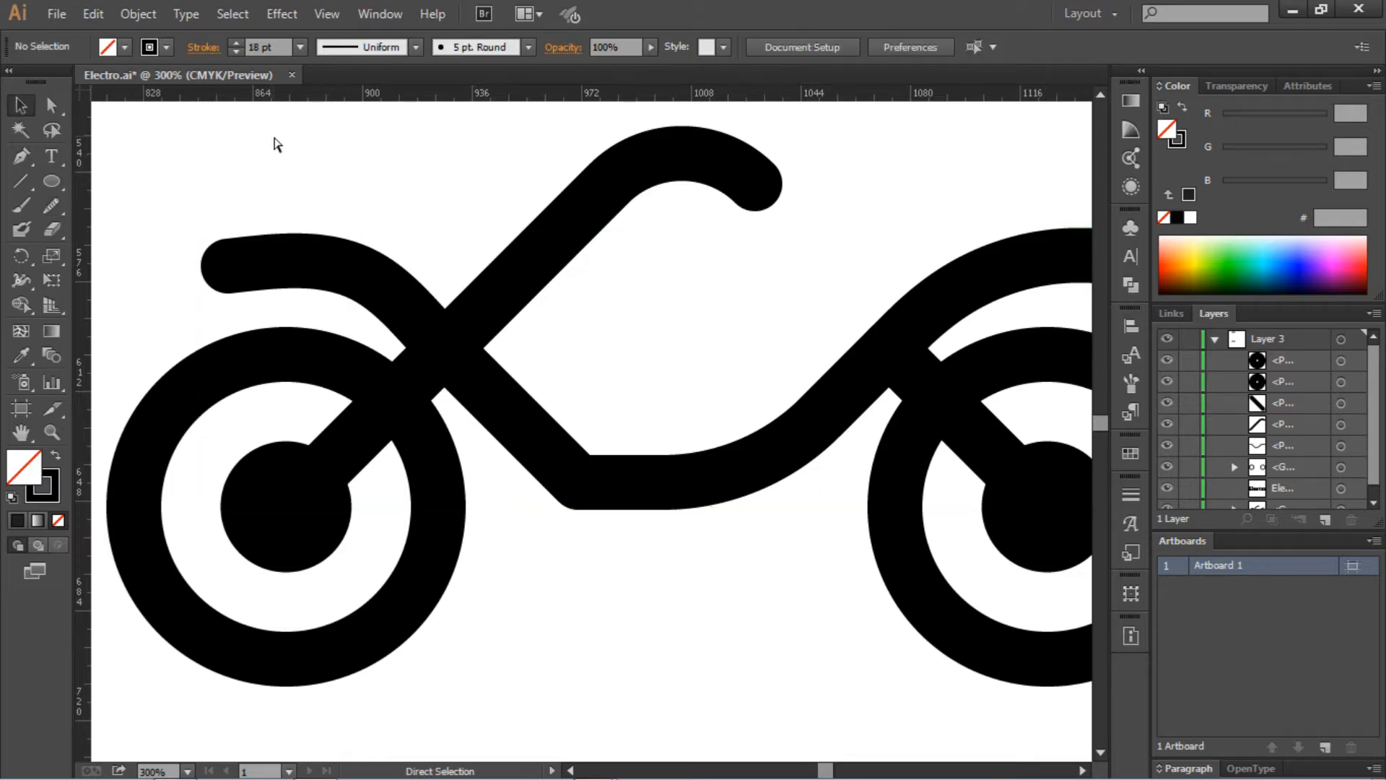
Select all the motorcycle's strokes, wheels and hubs and group them into one object.
key("ctrl+minus")
key("ctrl+minus")
key("ctrl+minus")
key("ctrl+minus")
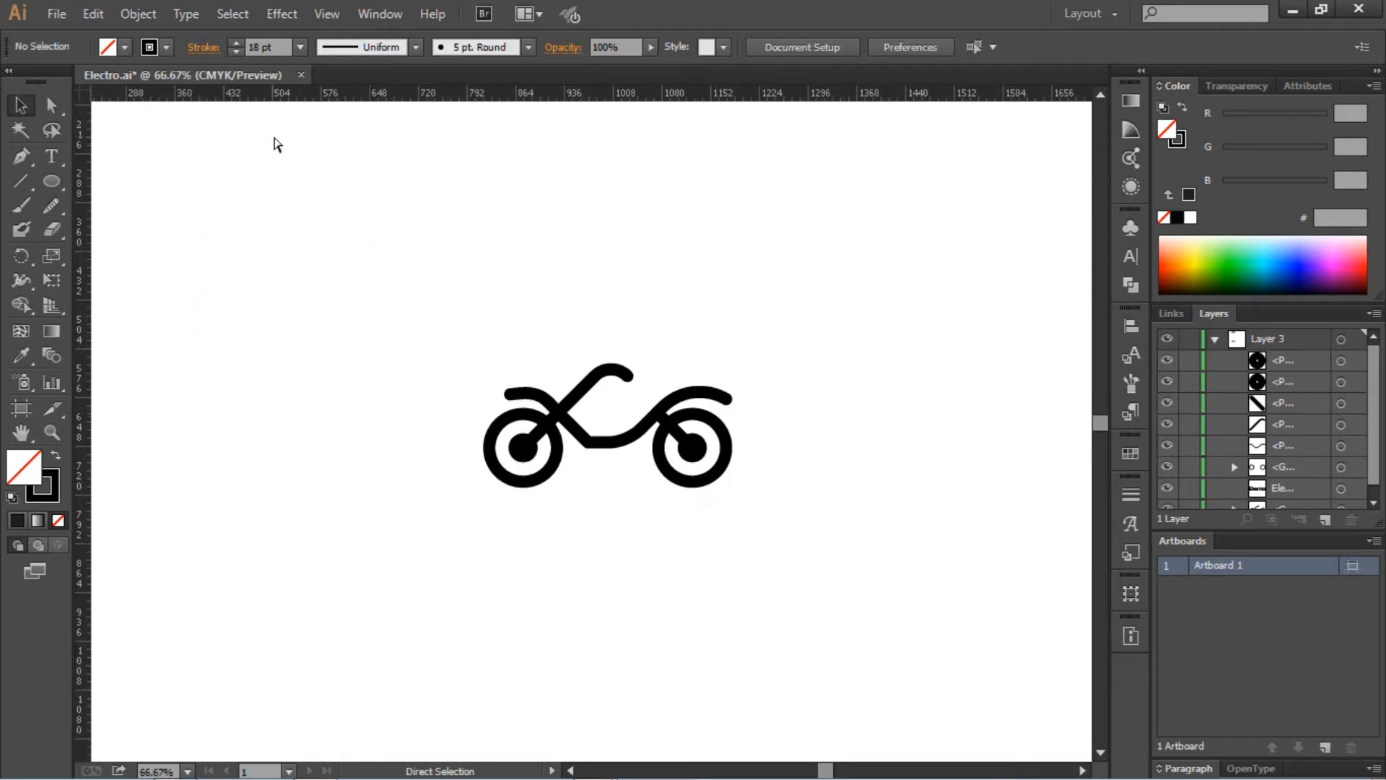
key("ctrl+0")
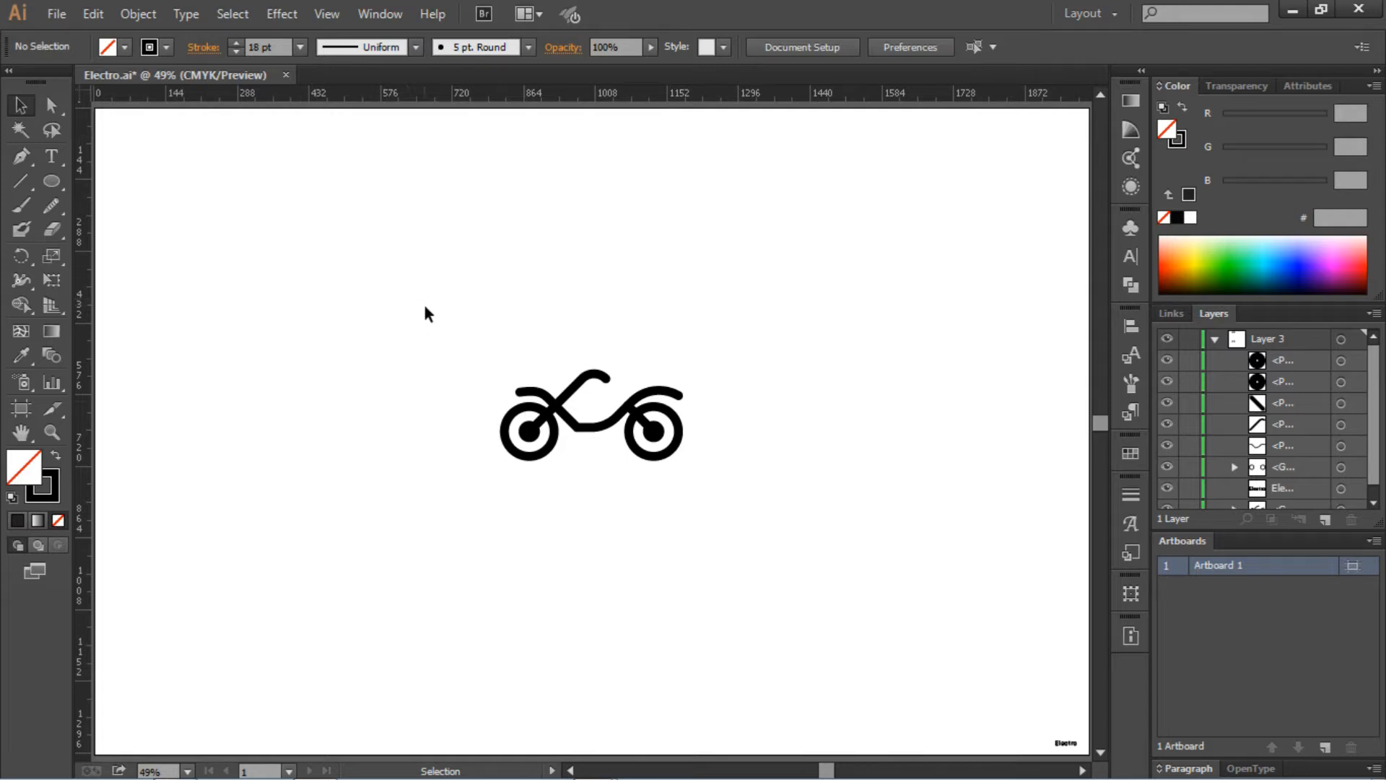
left_click_drag(425, 312, 724, 532)
right_click(668, 429)
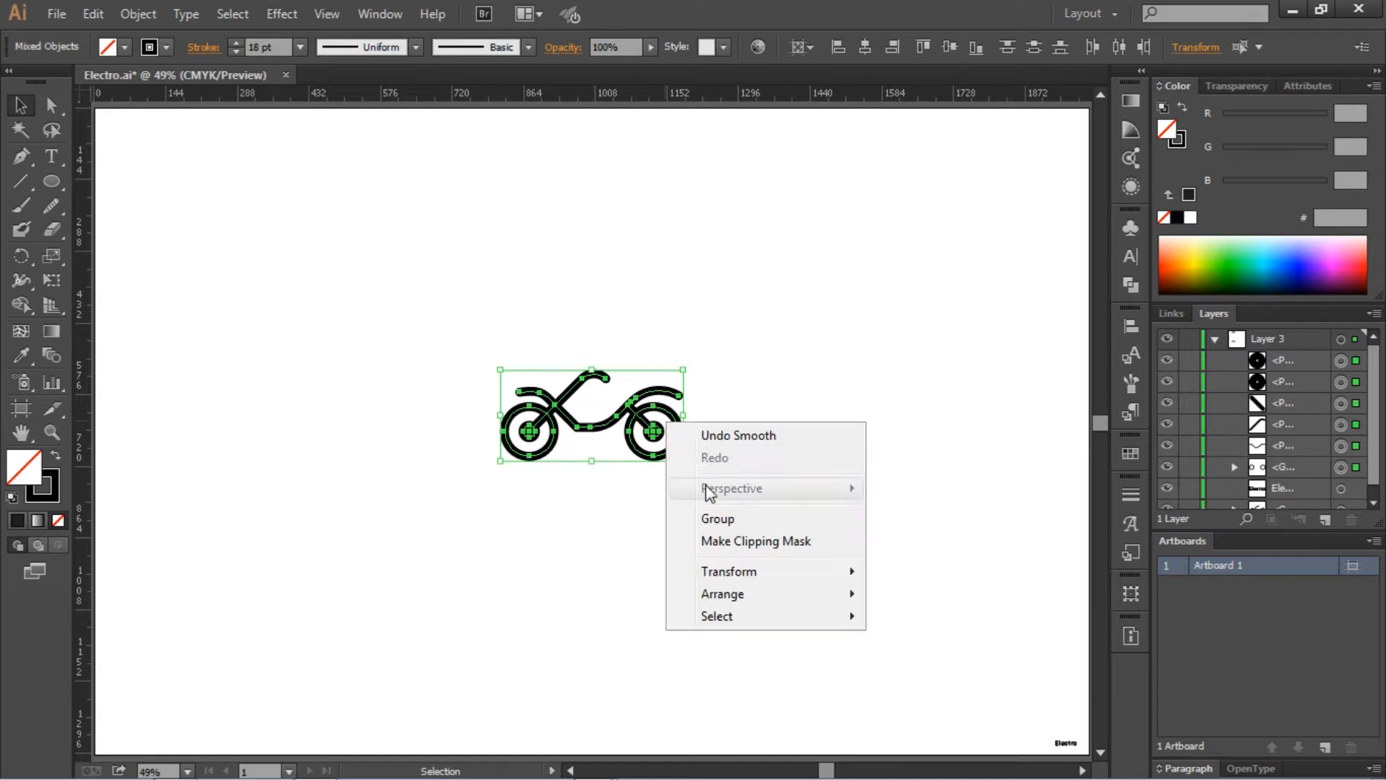
left_click(714, 517)
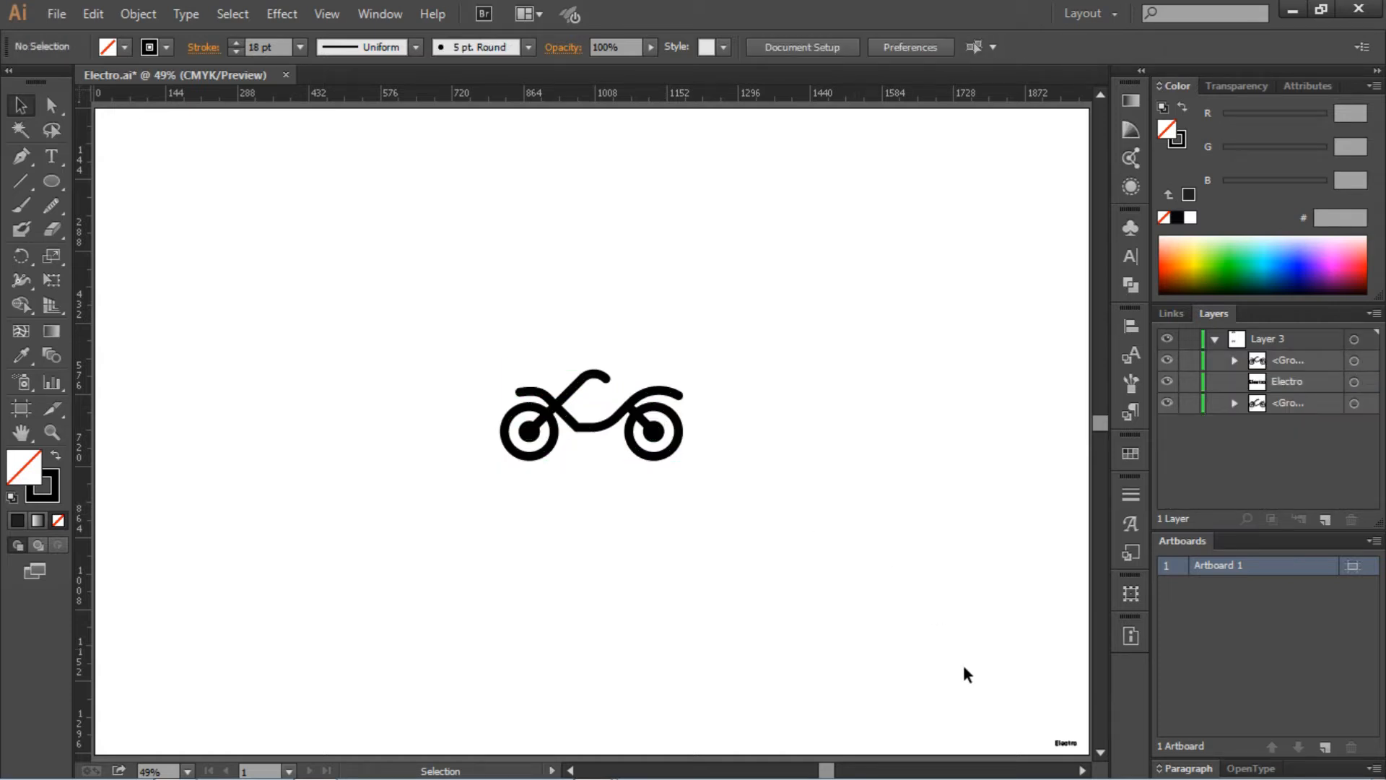
Paste a copy of the small Electro text onto the artboard and set its font size to 72 pt.
left_click(1048, 739)
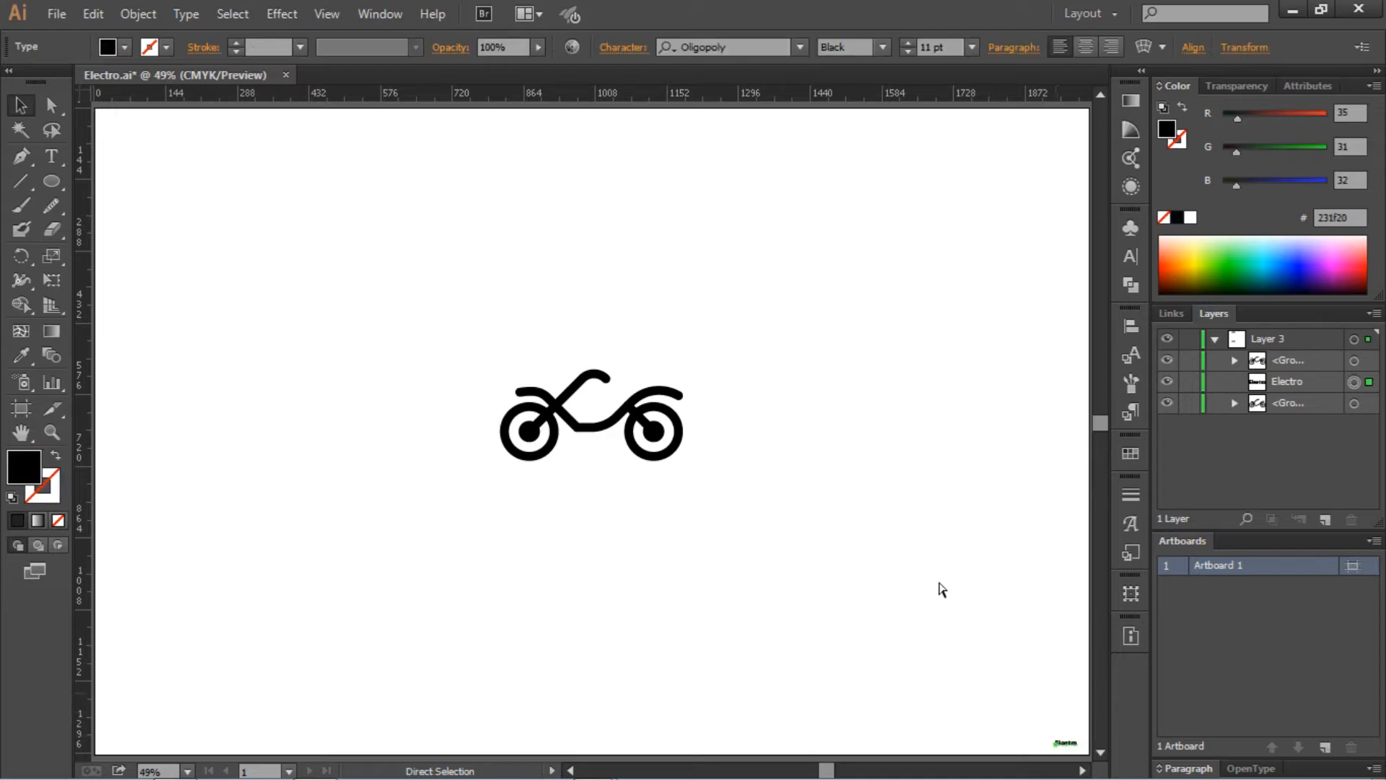
key("ctrl+v")
left_click(972, 49)
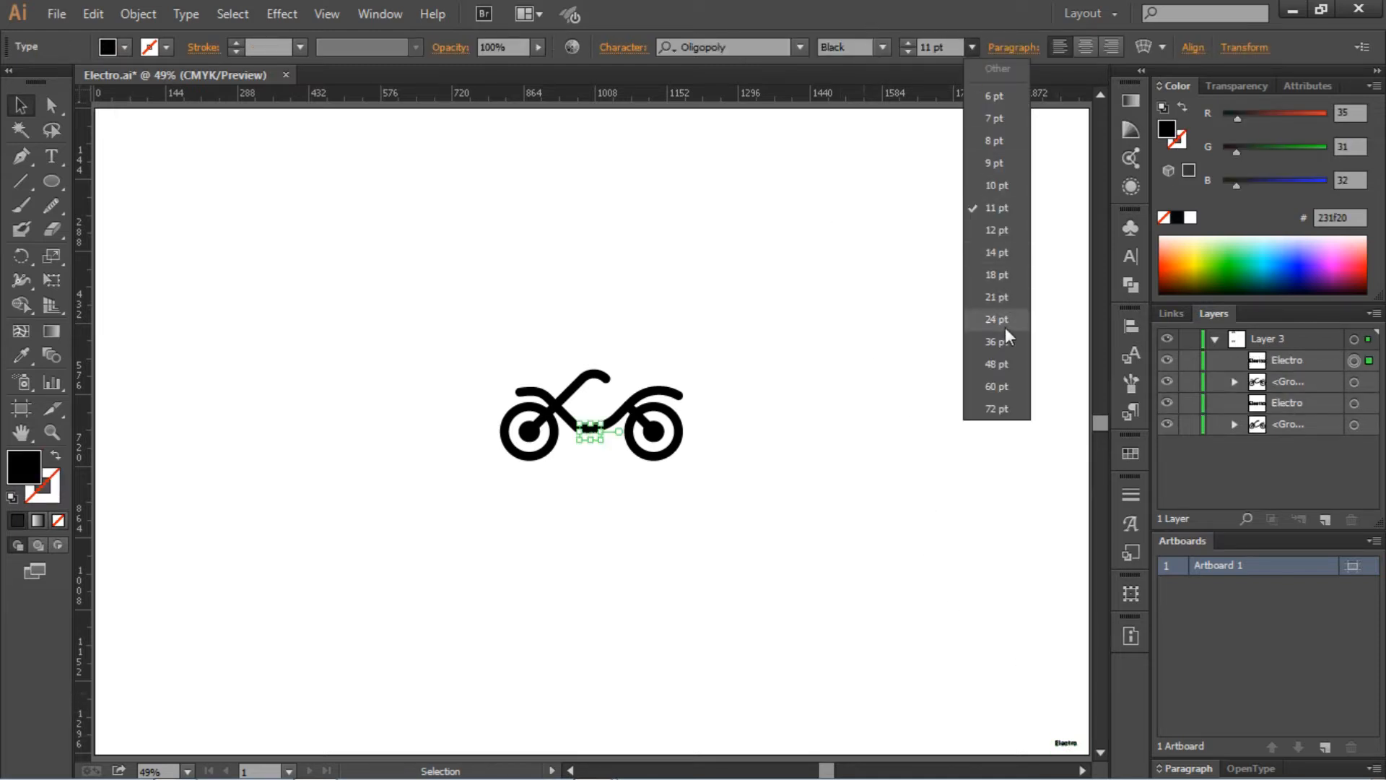
left_click(991, 407)
left_click(967, 411)
Place the center-aligned Electro text below the motorcycle and align both objects on their horizontal centres.
left_click_drag(702, 434, 654, 502)
left_click(1088, 49)
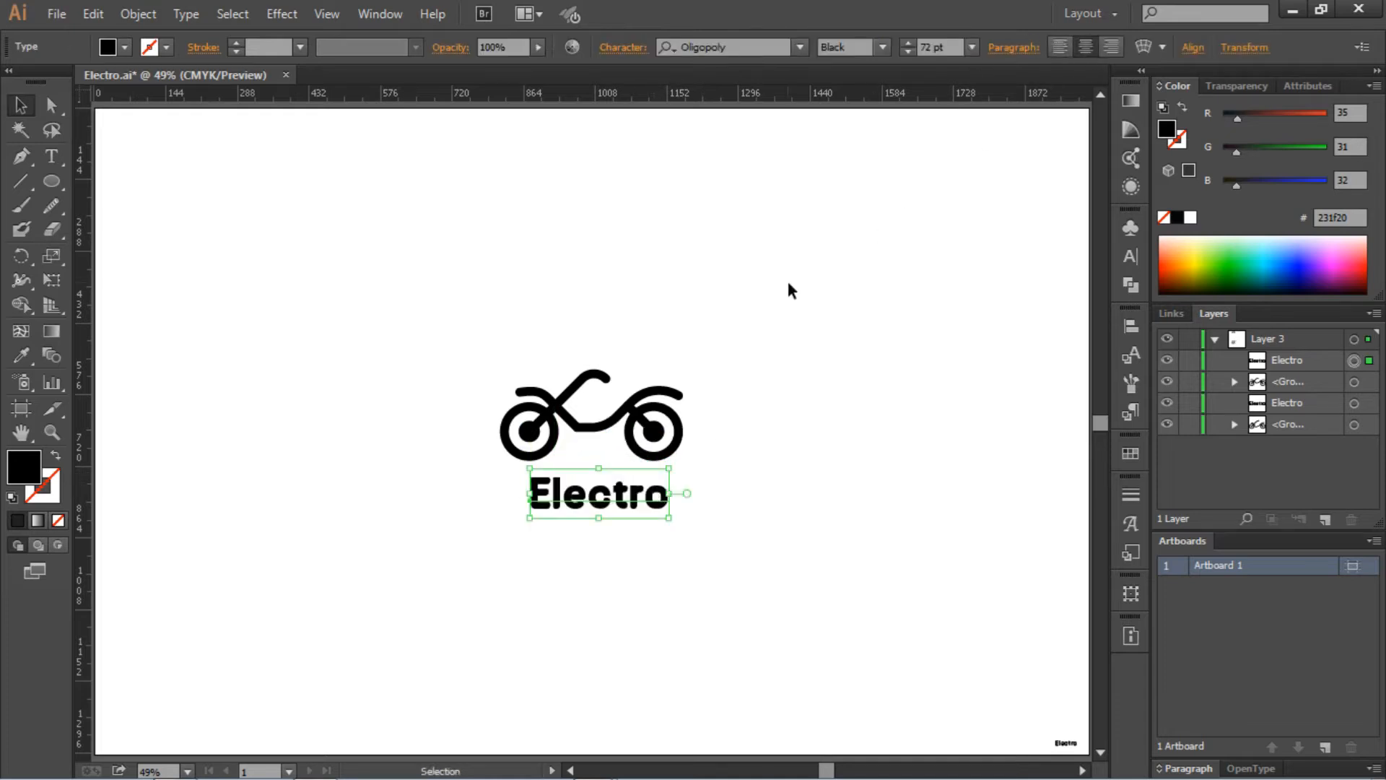
left_click_drag(789, 288, 448, 601)
left_click(698, 58)
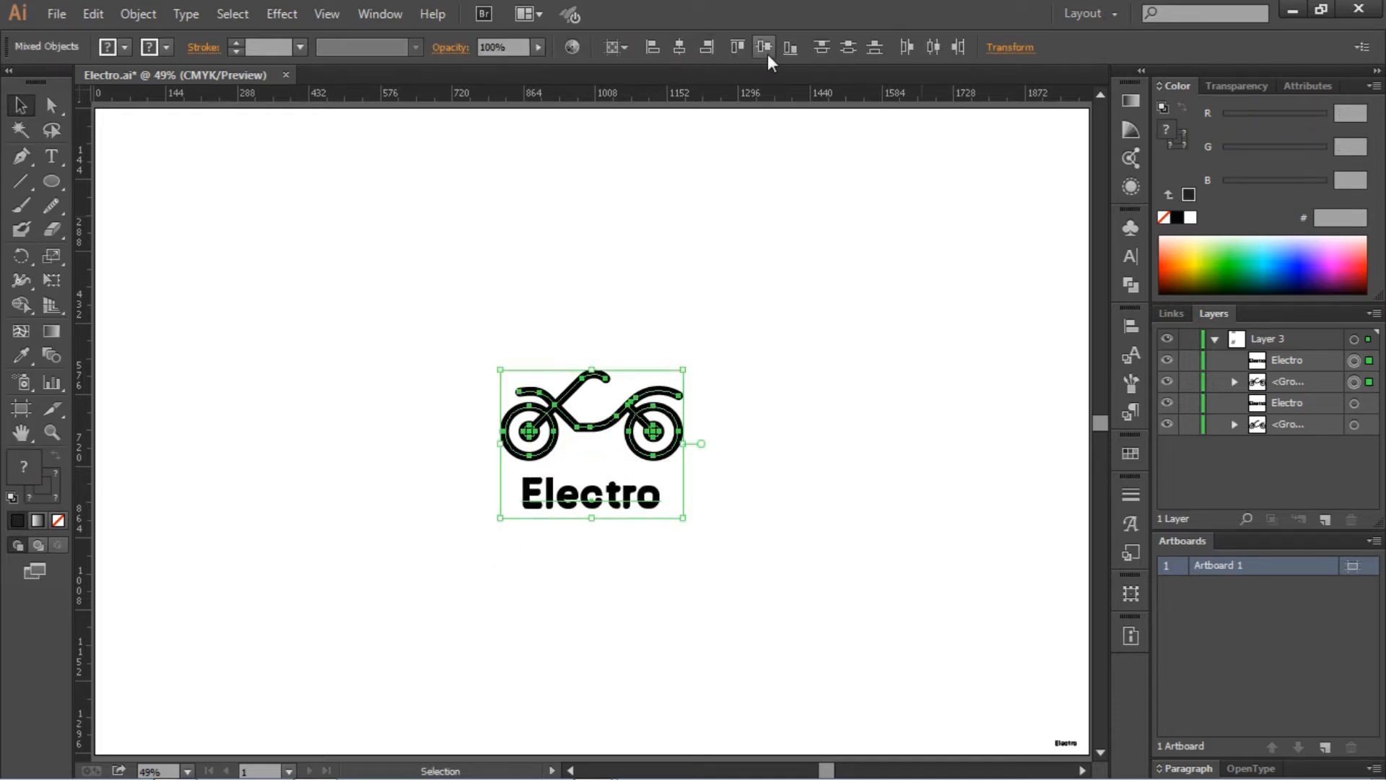
left_click(811, 372)
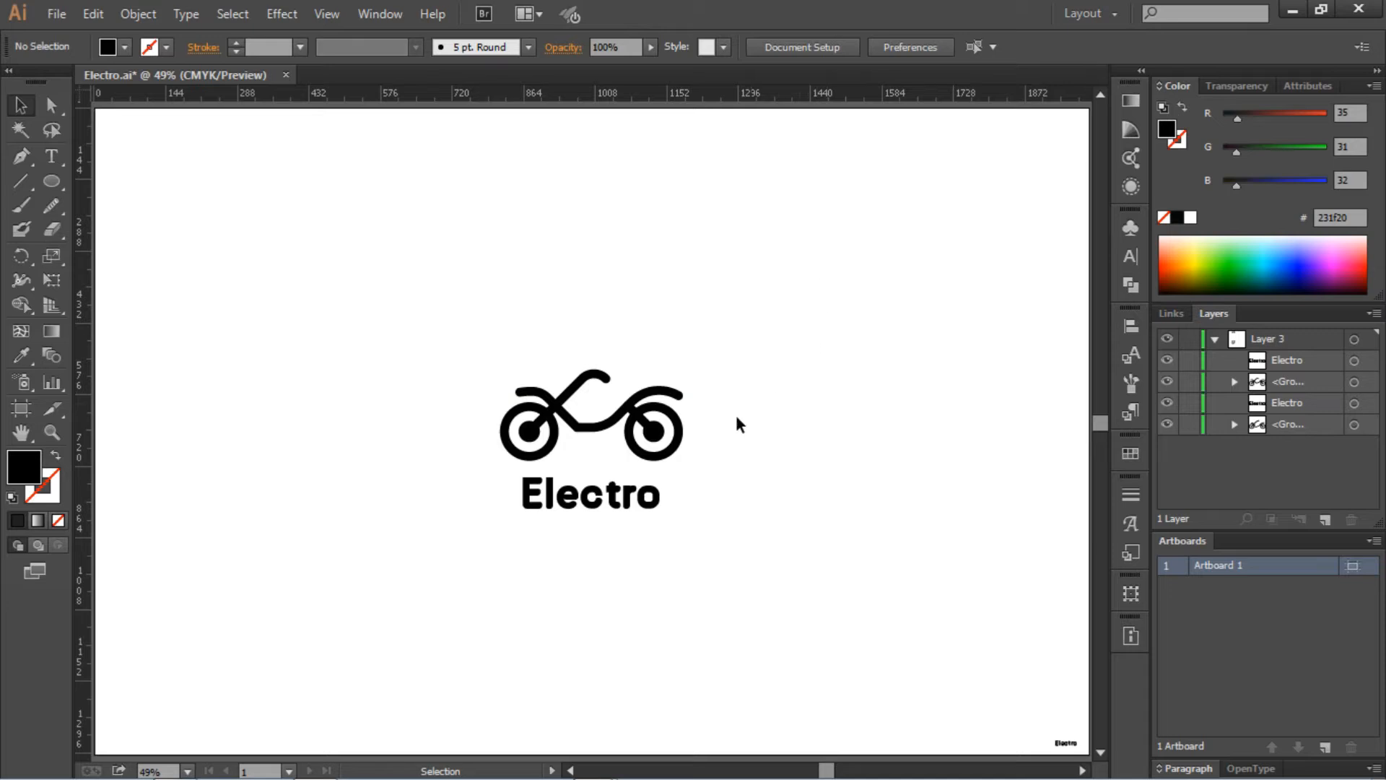
Scale the motorcycle group down to about the width of the Electro text and set its stroke weight to 16 pt.
left_click(671, 456)
mouse_move(683, 464)
left_mouse_down()
mouse_move(694, 462)
mouse_move(666, 453)
left_mouse_up()
left_click(748, 457)
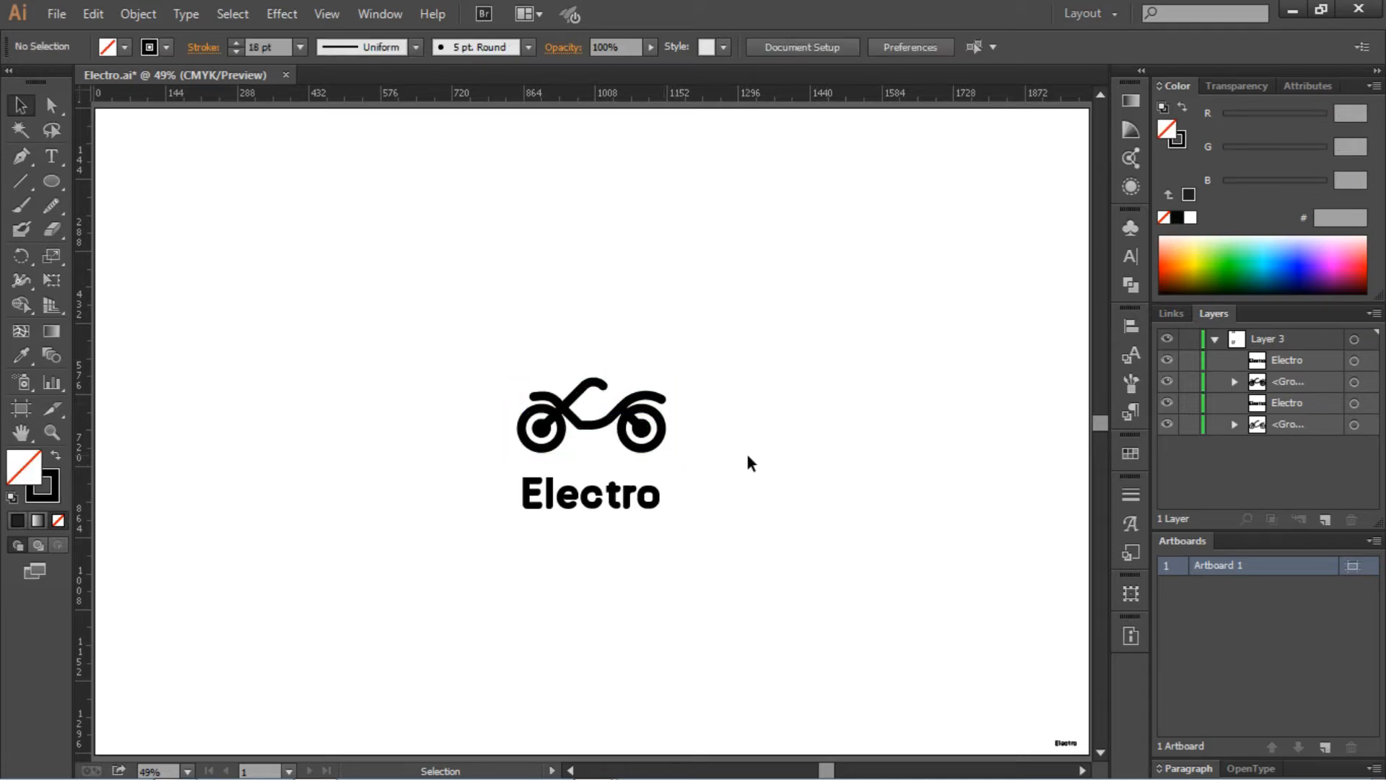
key("ctrl+plus")
key("ctrl+plus")
key("ctrl+plus")
key("ctrl+plus")
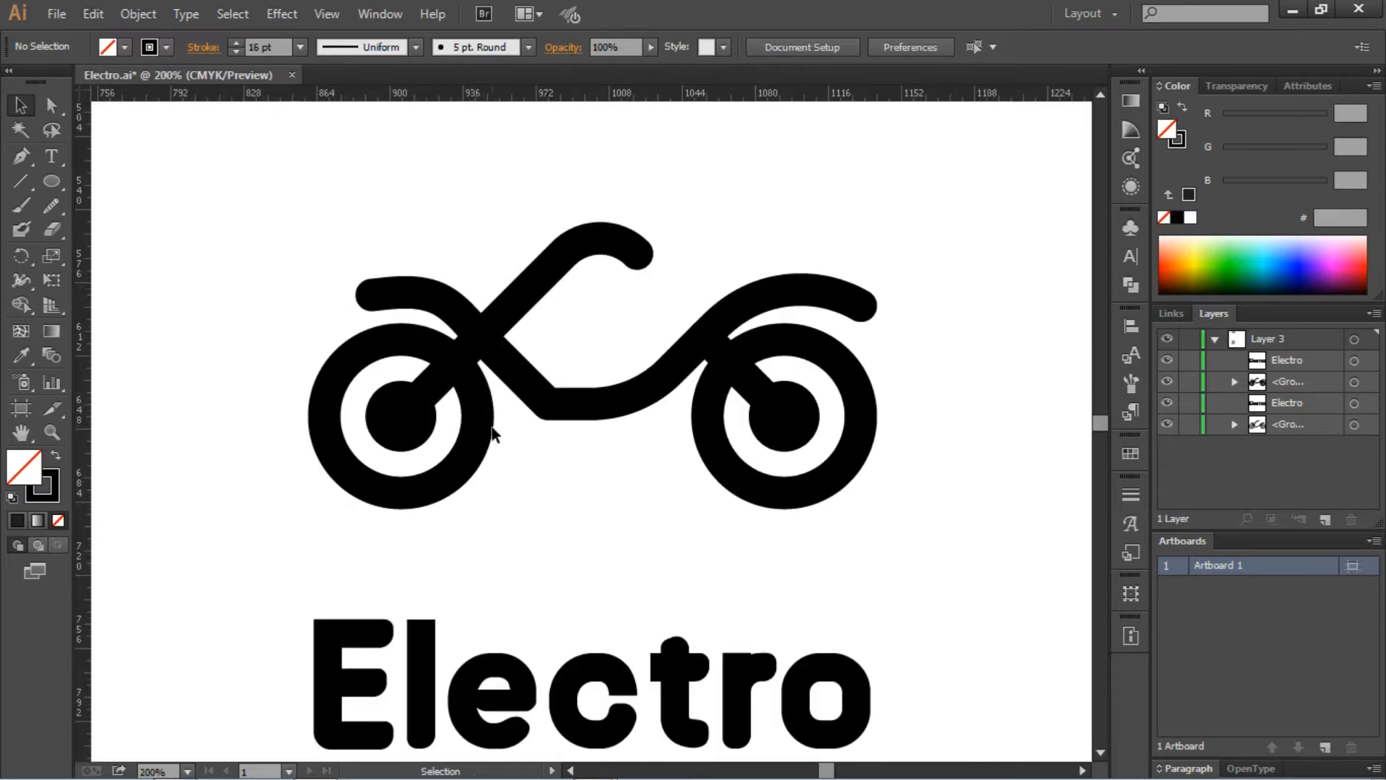
Ungroup the motorcycle and shift the frame path slightly upward, away from the wheels.
left_click(613, 404)
right_click(613, 399)
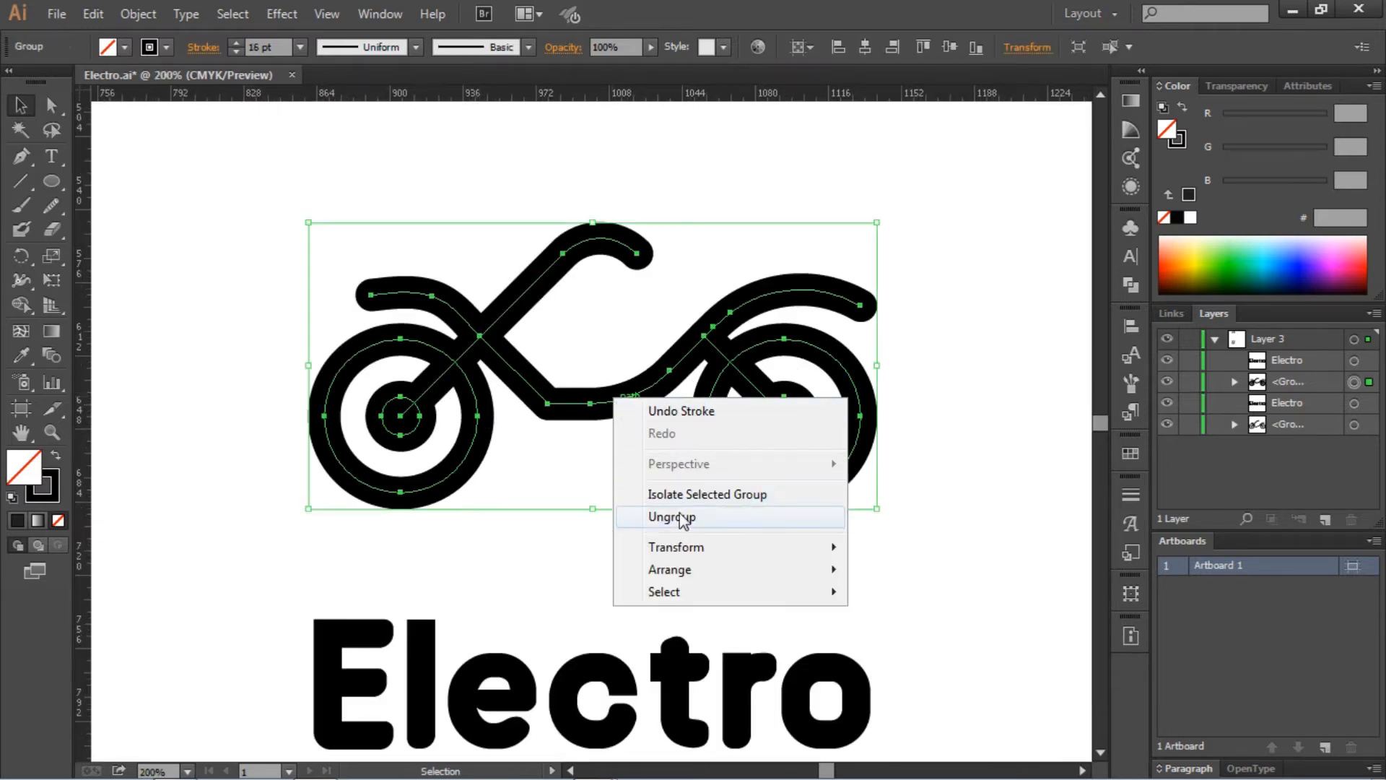
left_click(681, 520)
left_click(686, 543)
left_click(609, 407)
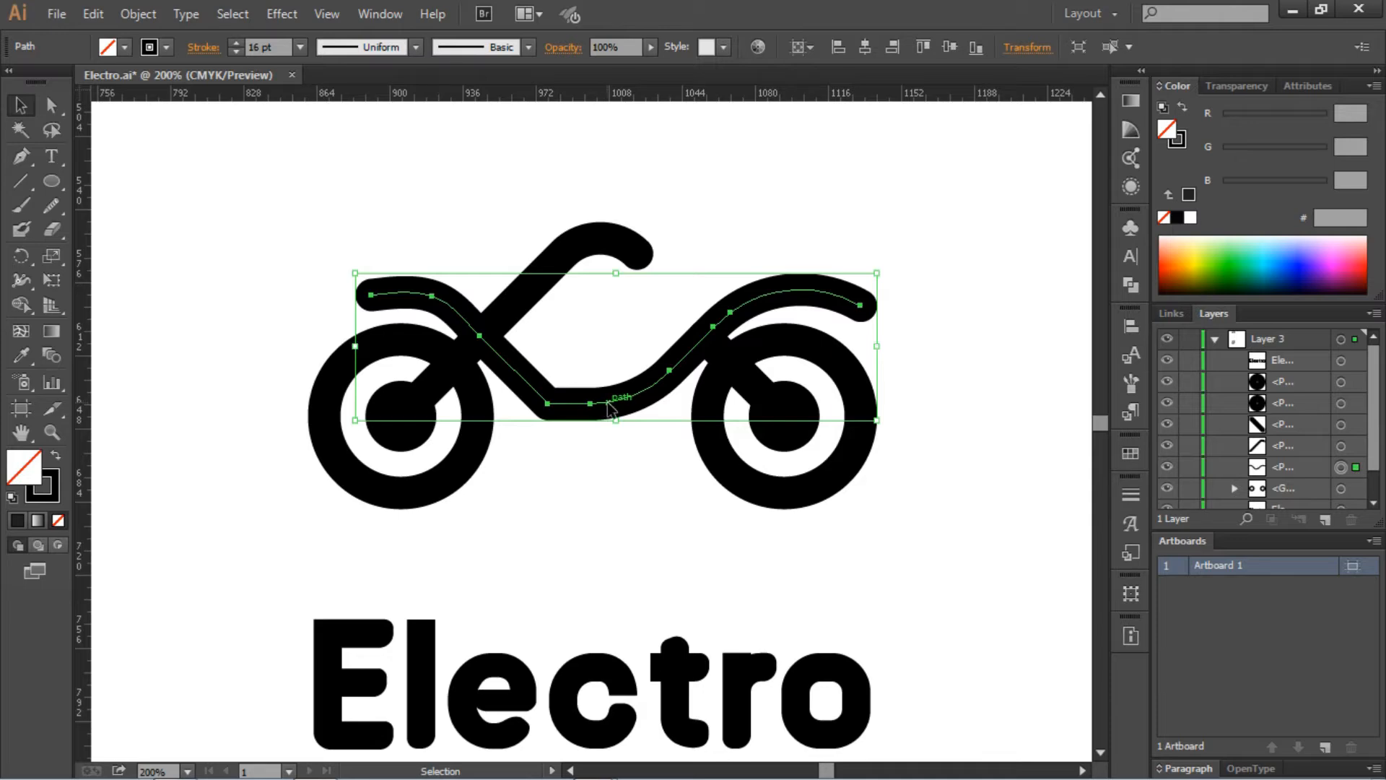
left_click_drag(607, 402, 607, 396)
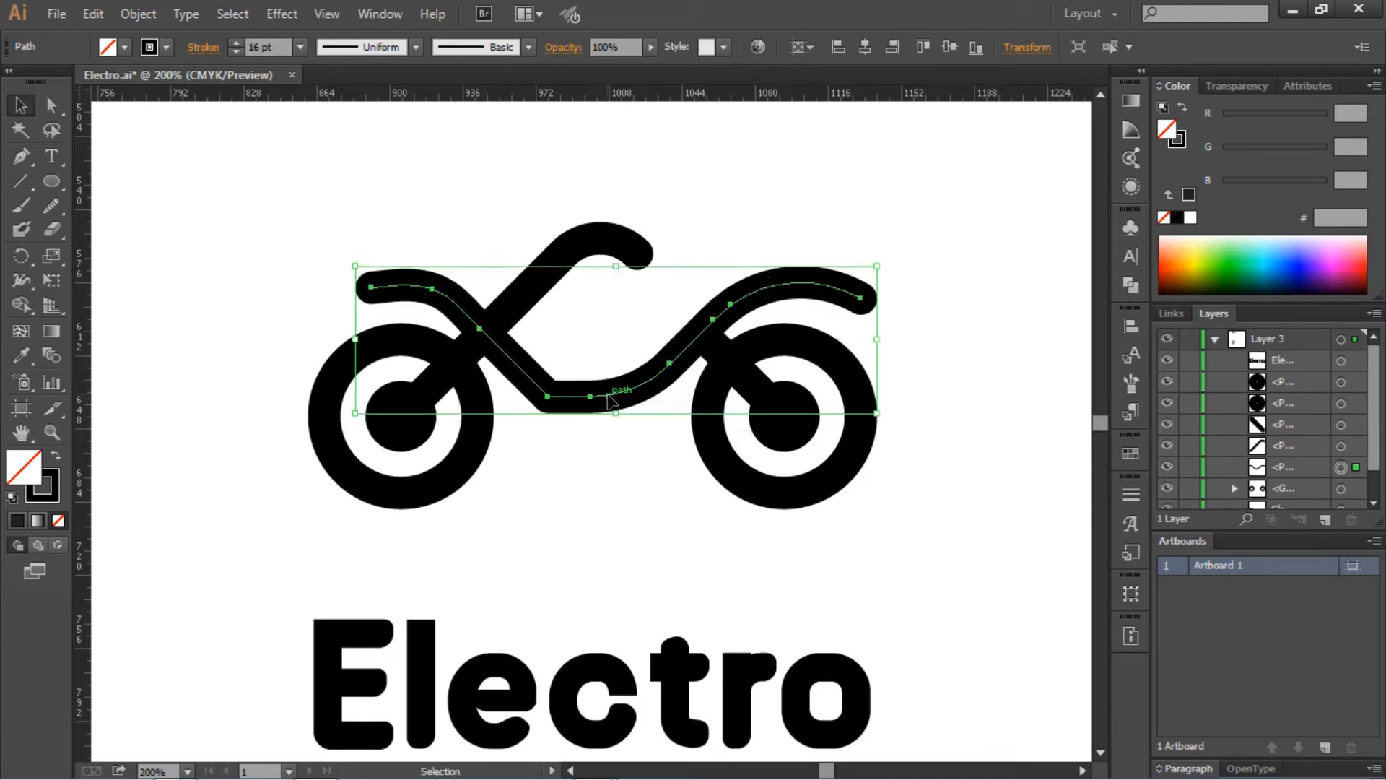
Try raising the frame path slightly, undo that move, and group all parts of the motorcycle.
left_click_drag(607, 394, 607, 383)
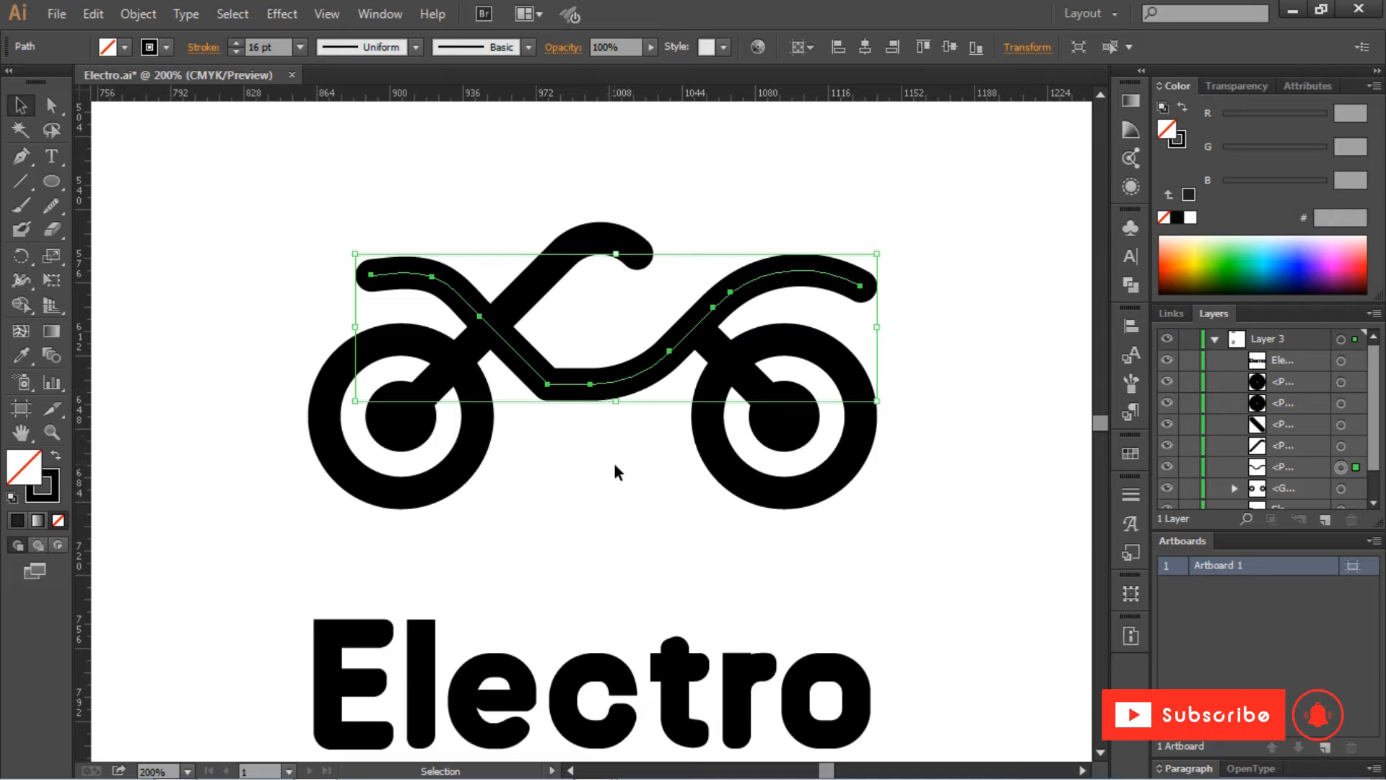
key("ctrl+z")
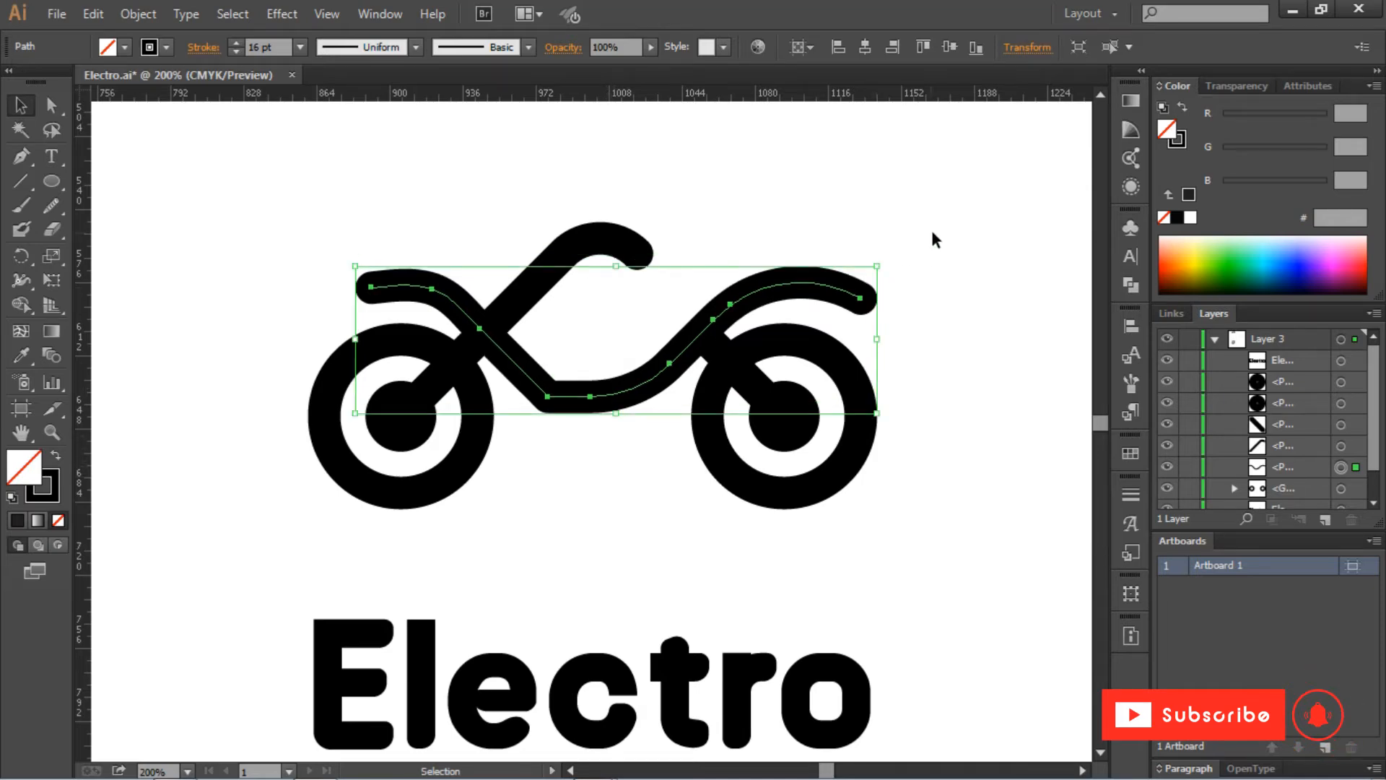
left_click_drag(954, 195, 239, 554)
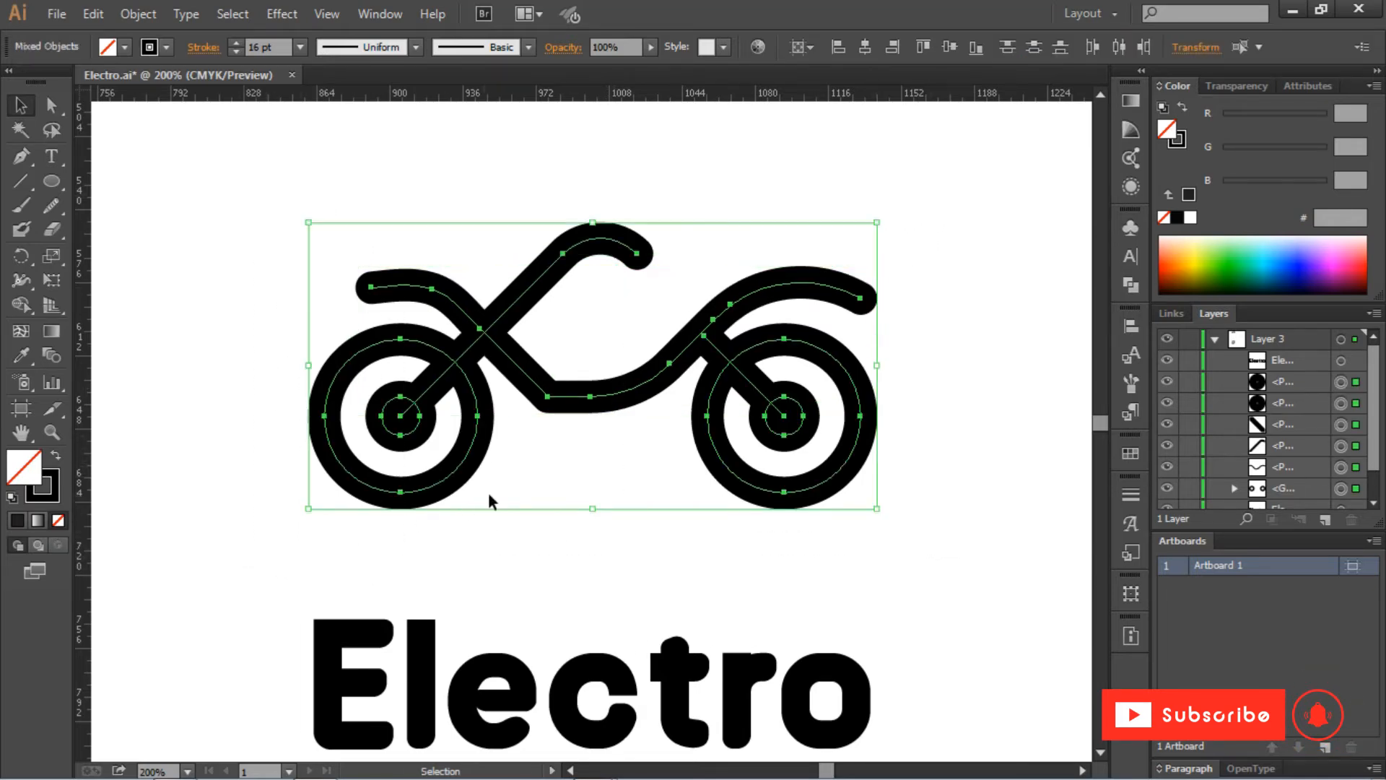
right_click(562, 409)
left_click(610, 503)
left_click(728, 590)
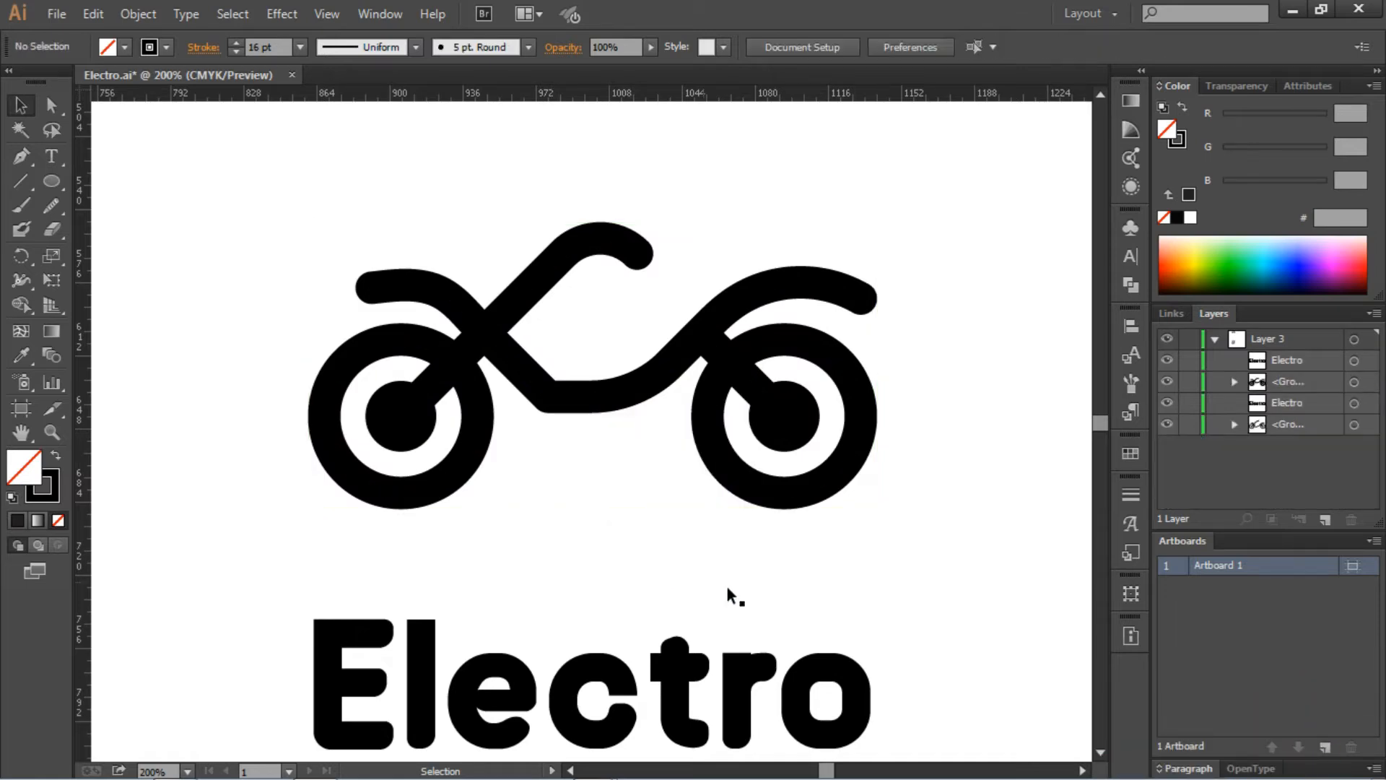
left_click(803, 492)
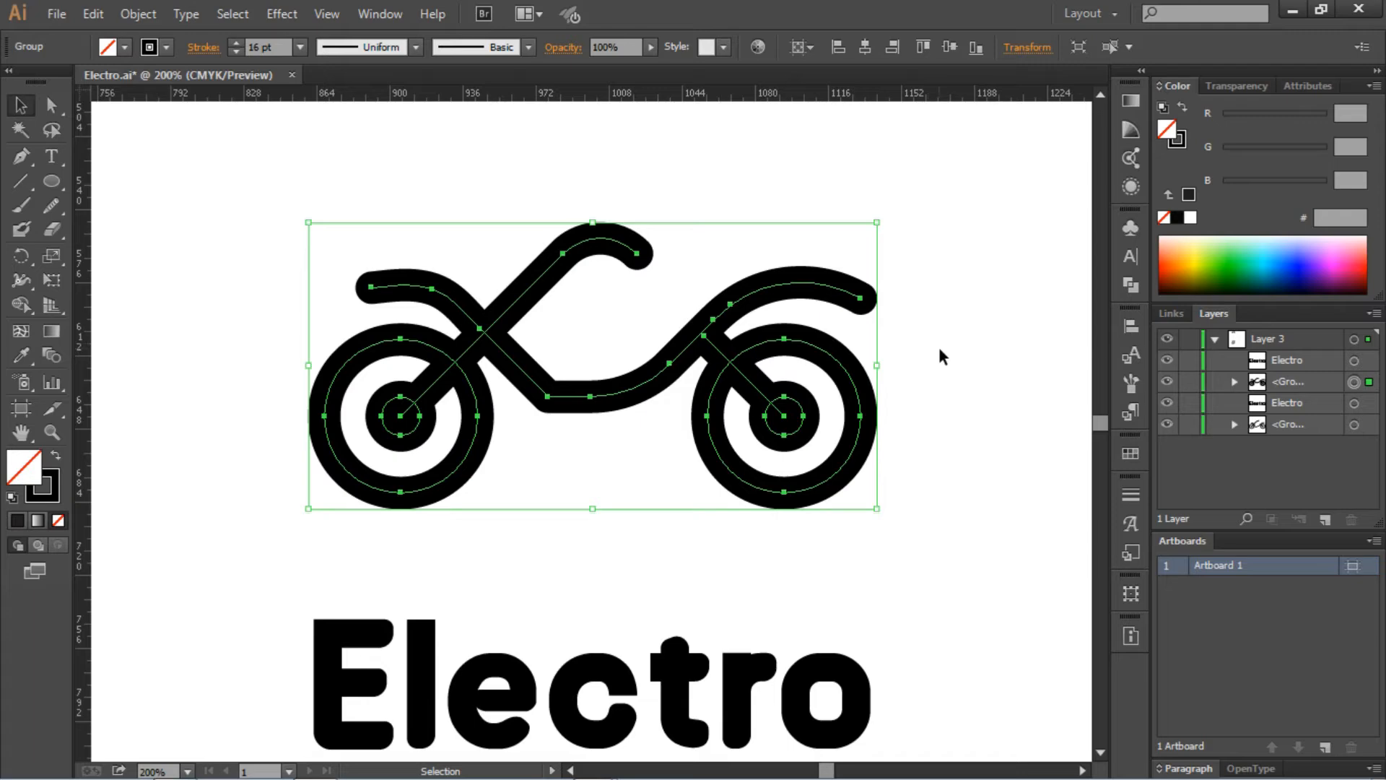
Ungroup the motorcycle above the Electro text into its separate parts.
key("ctrl+minus")
left_click(963, 294)
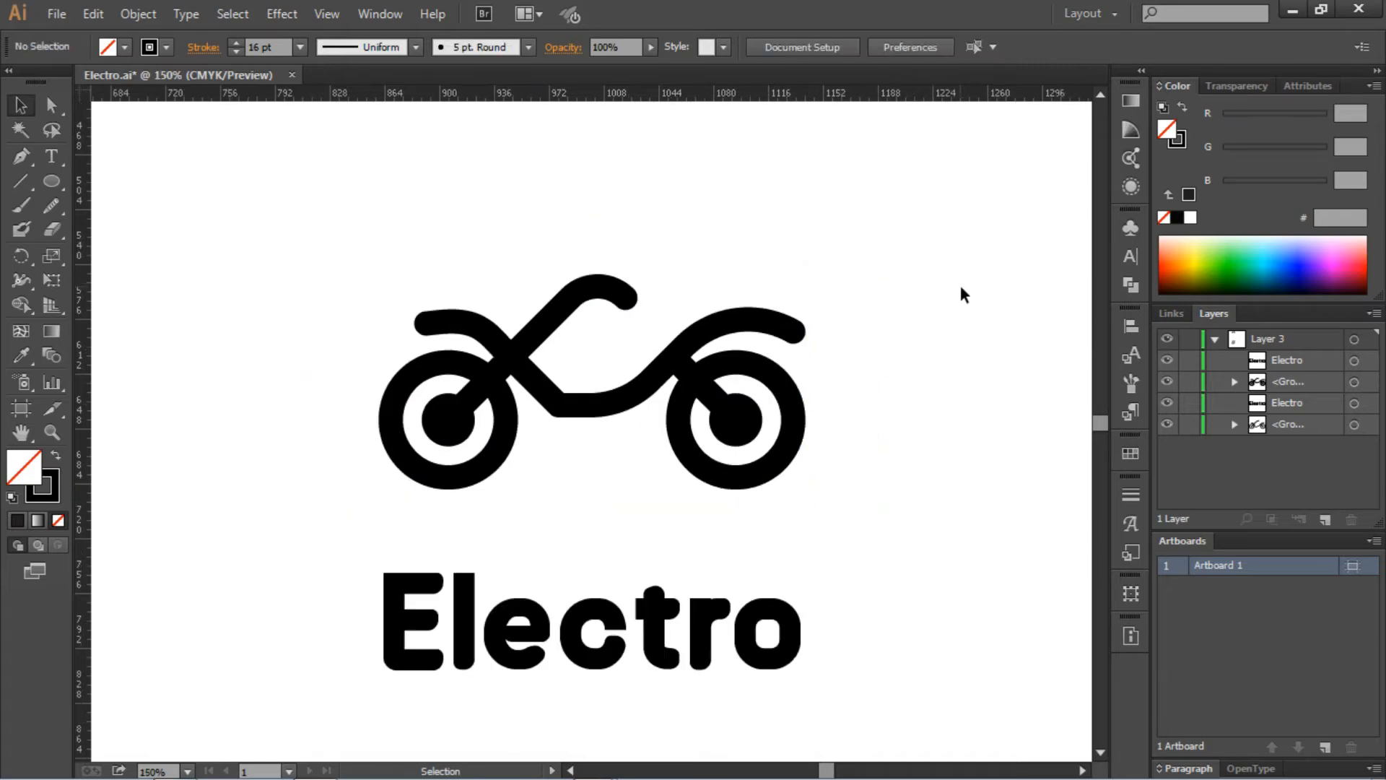
left_click(574, 298)
right_click(538, 306)
left_click(617, 427)
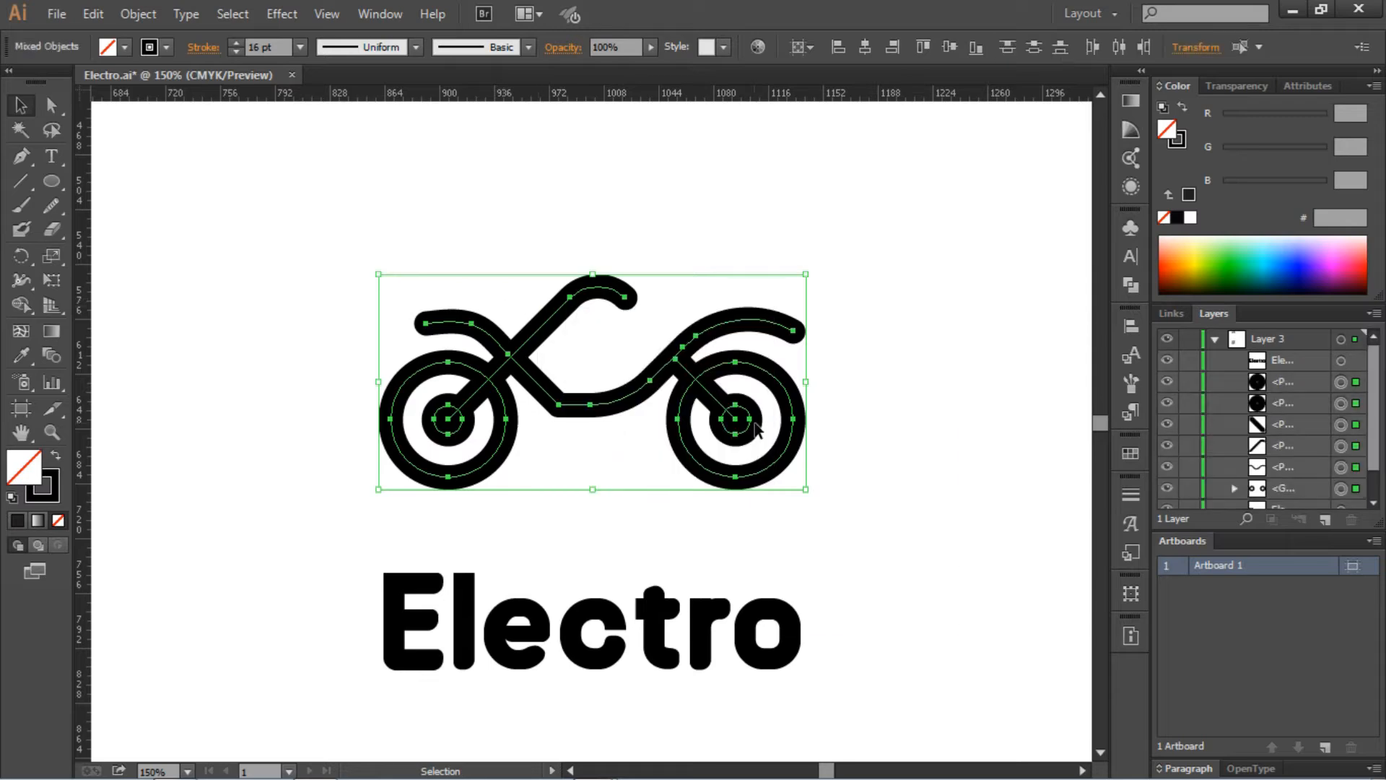
right_click(756, 425)
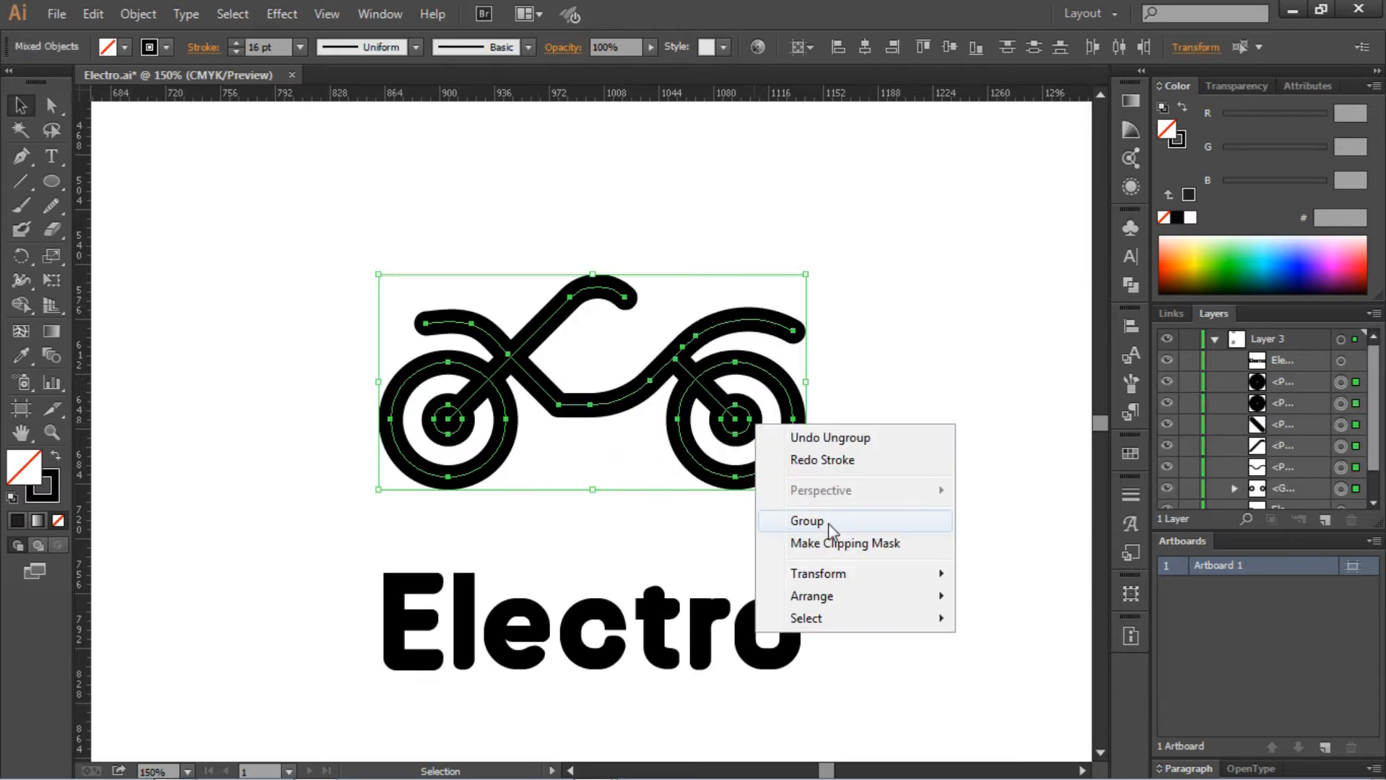
left_click(929, 358)
Set the stroke weight of the right wheel's hub circle to 24 pt.
left_click(756, 425)
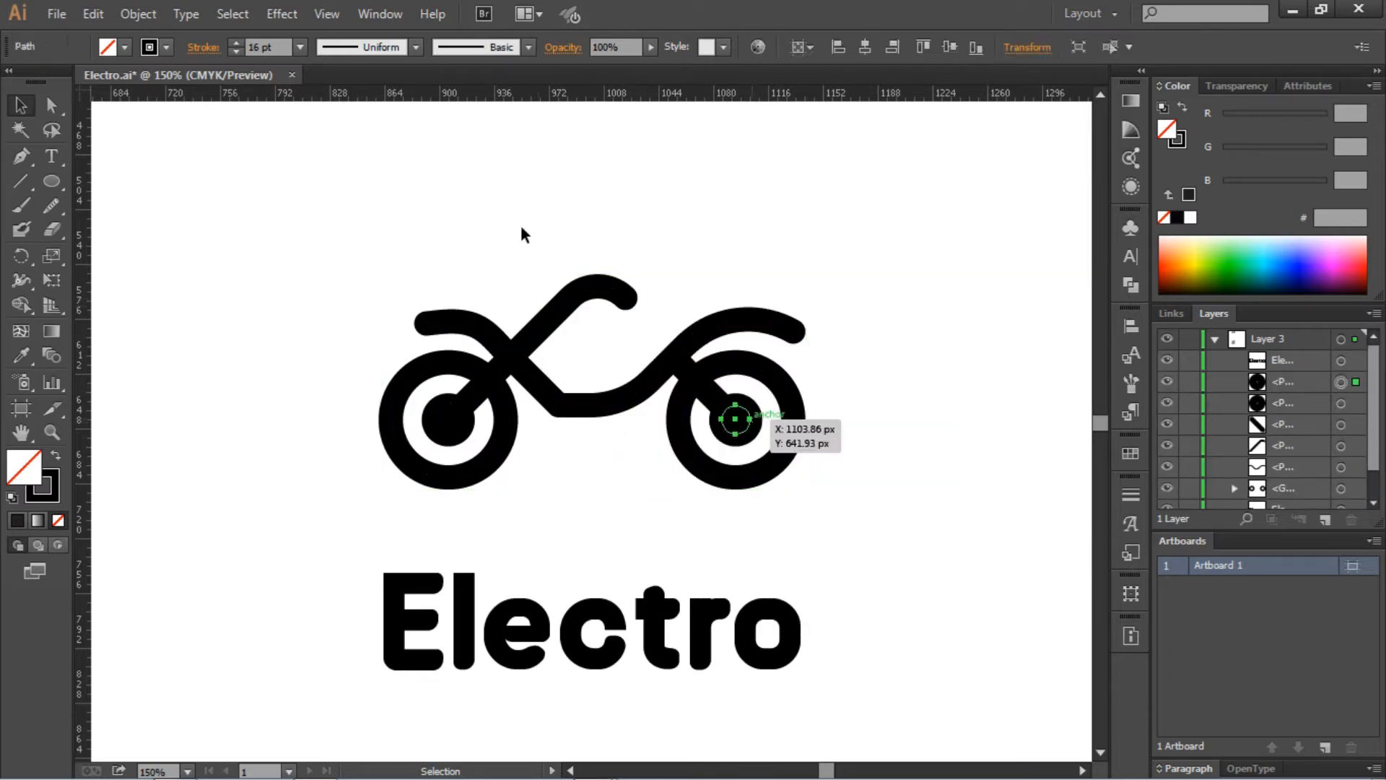
left_click(275, 43)
key("Up")
key("Up")
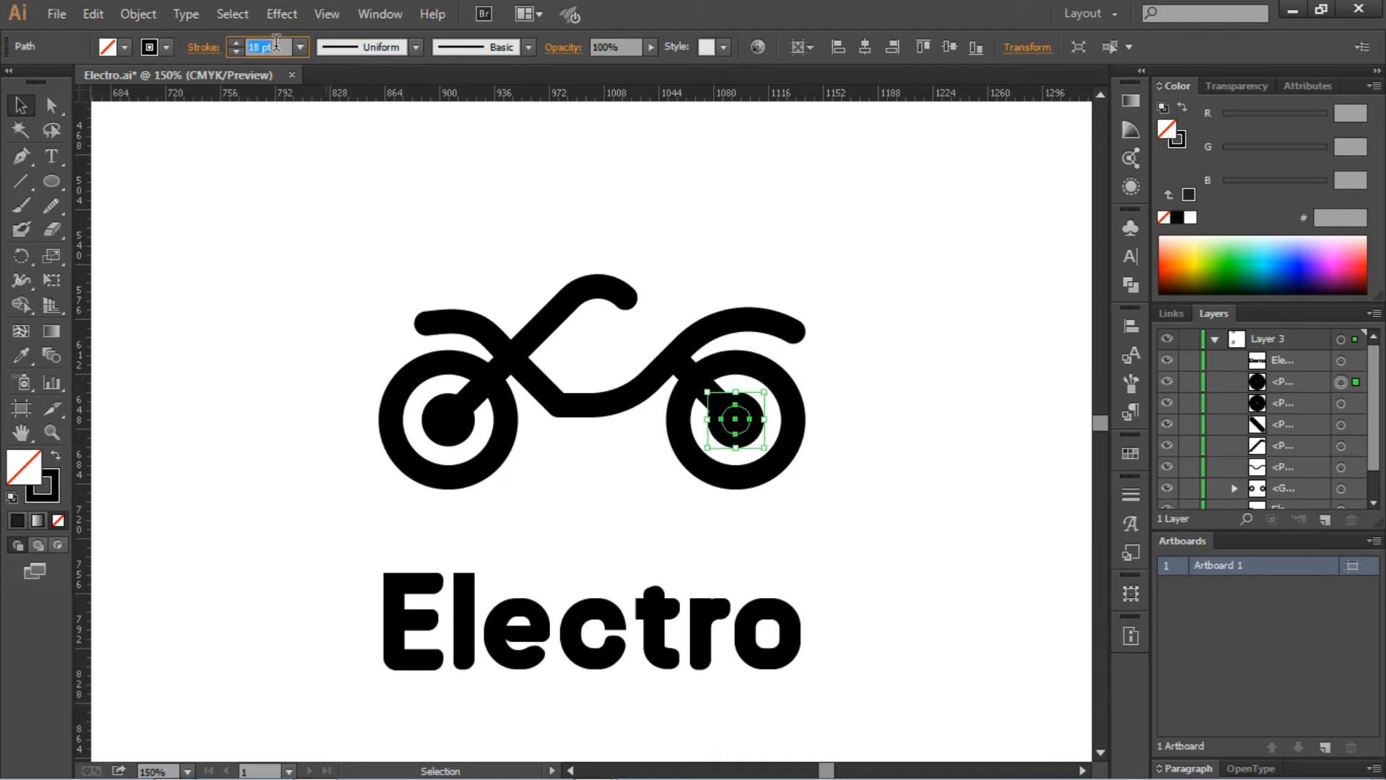
key("Up")
key("Up")
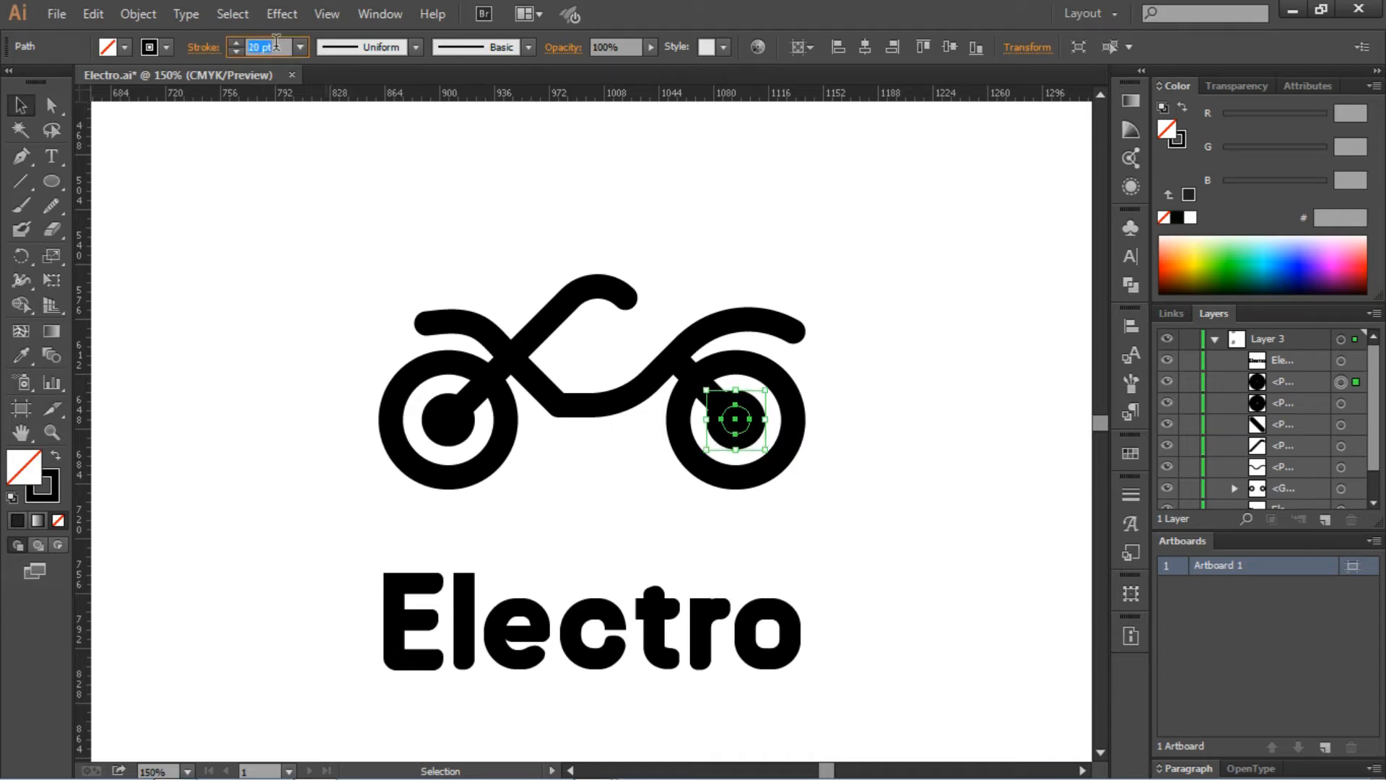
key("Up")
key("Up")
key("Up")
key("Up")
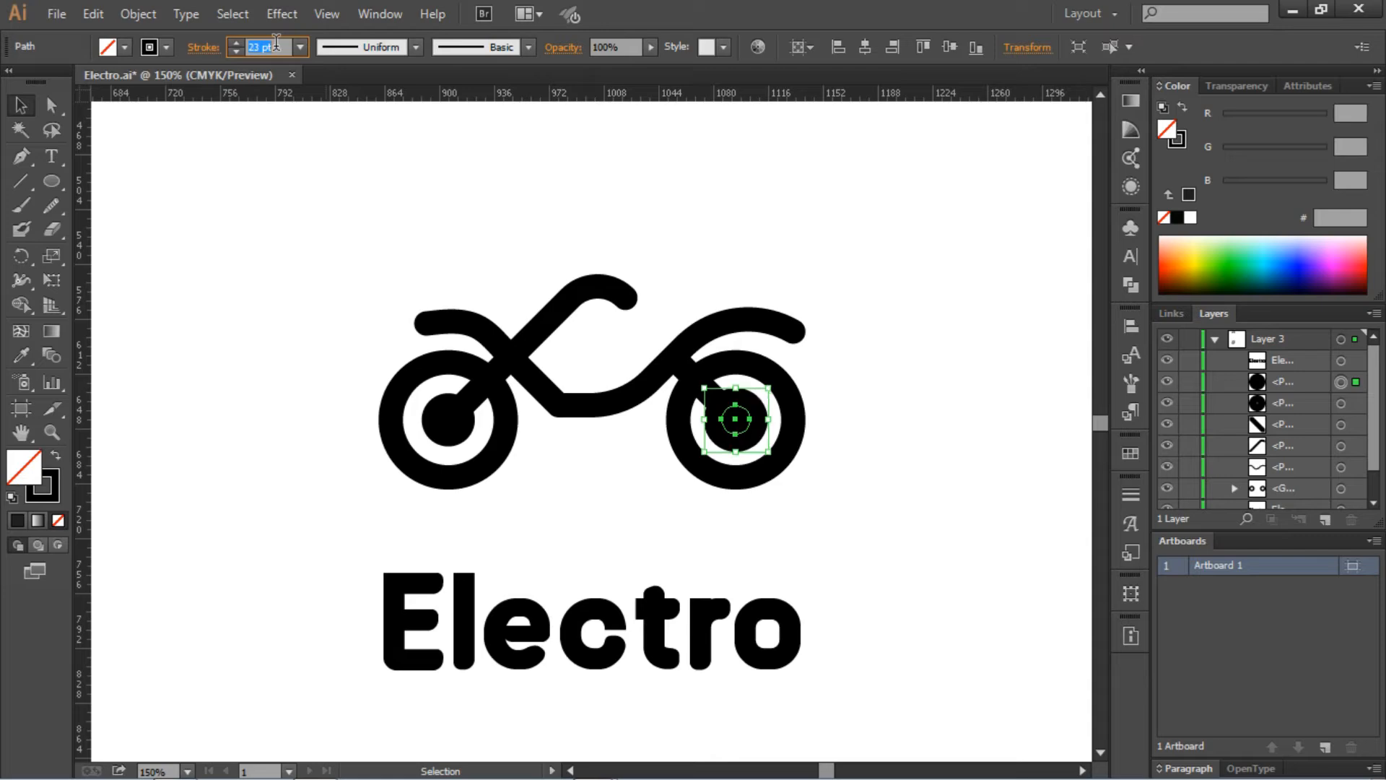
left_click(634, 226)
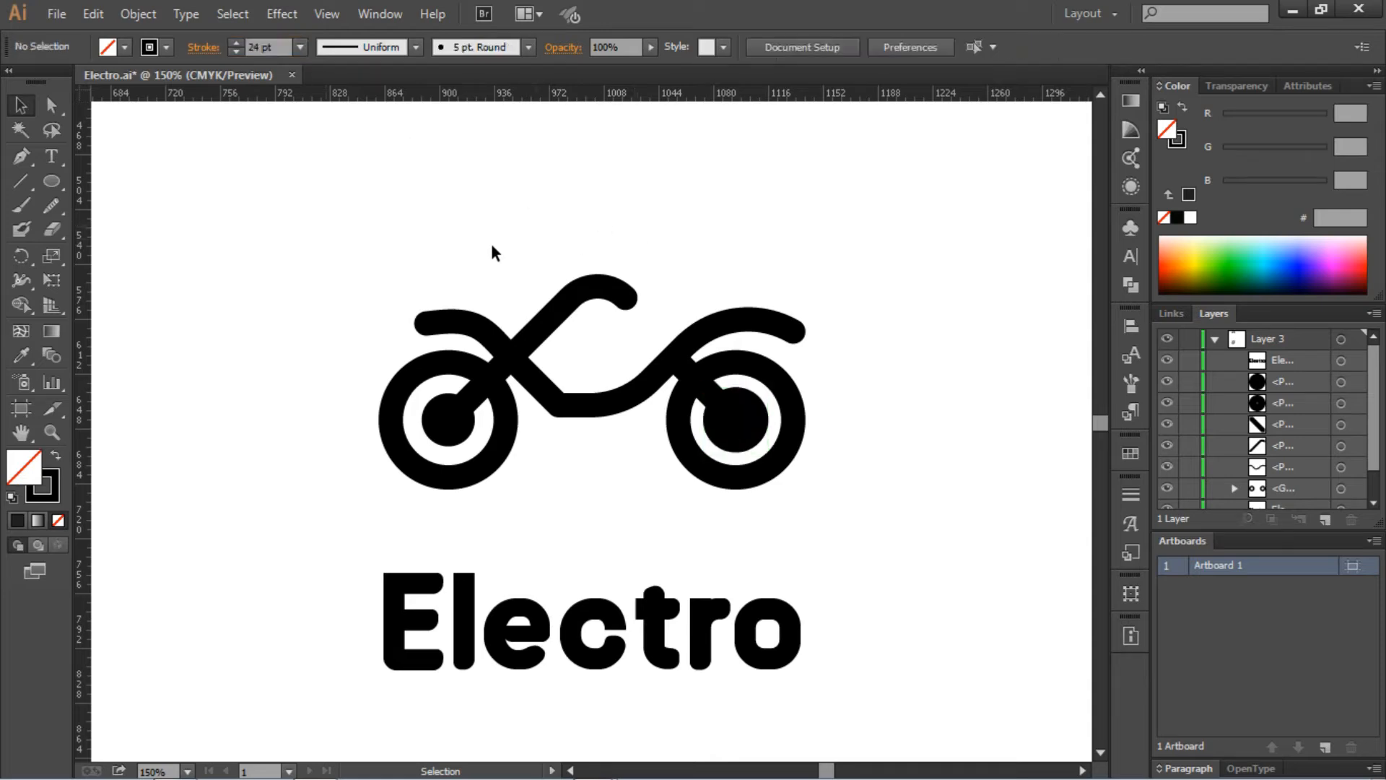
Set the stroke weight of the left wheel's hub circle to 14 pt.
left_click(455, 430)
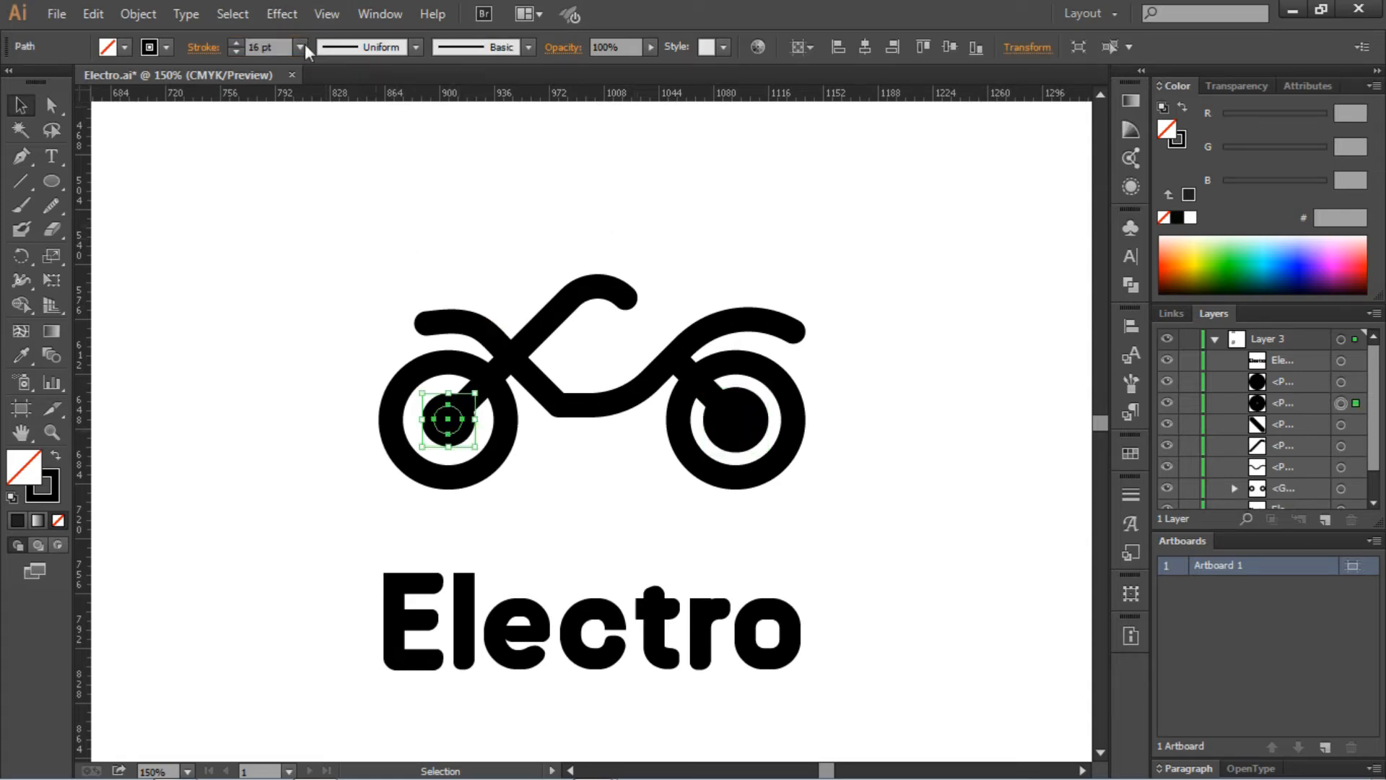
key("Down")
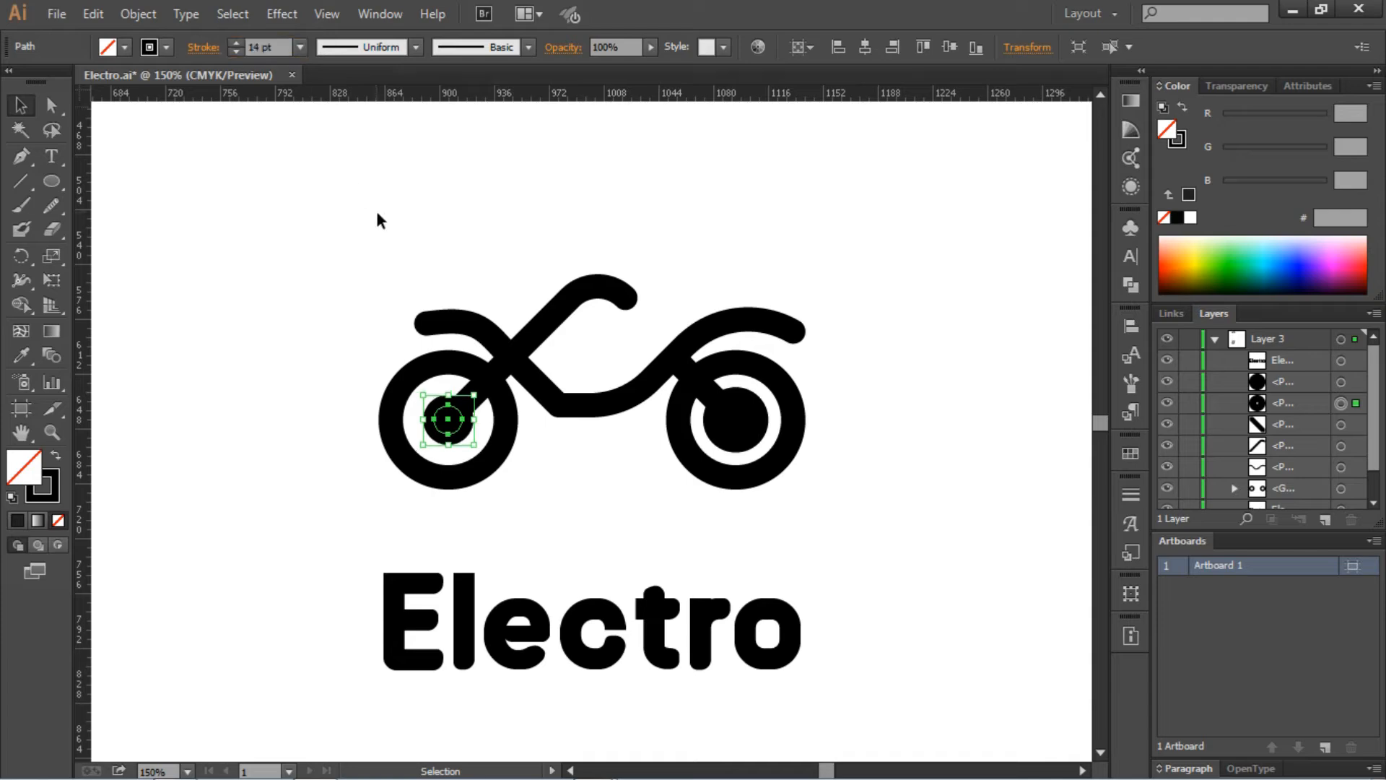
left_click(378, 215)
Group all the motorcycle parts into one object.
left_click_drag(371, 238, 880, 540)
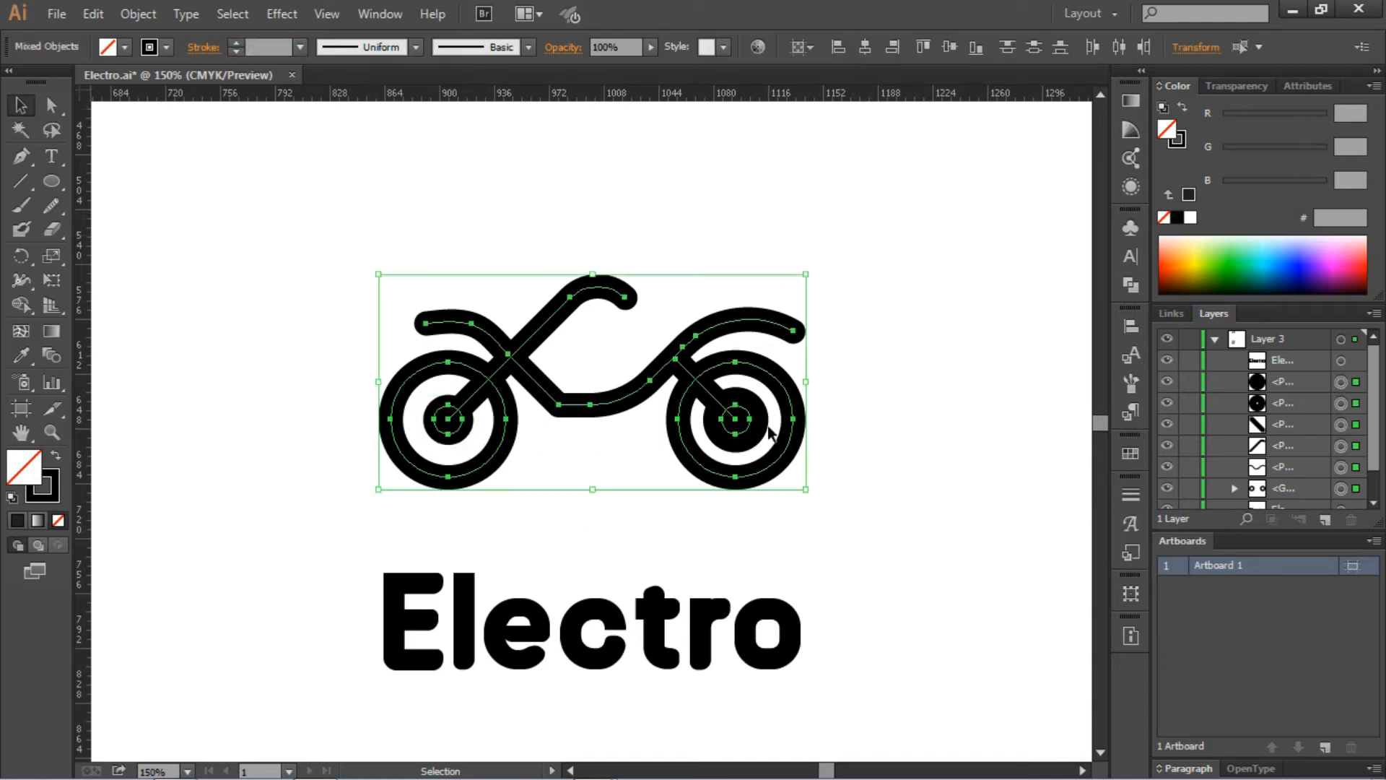
right_click(764, 425)
left_click(855, 524)
key("ctrl+shift+a")
key("ctrl+0")
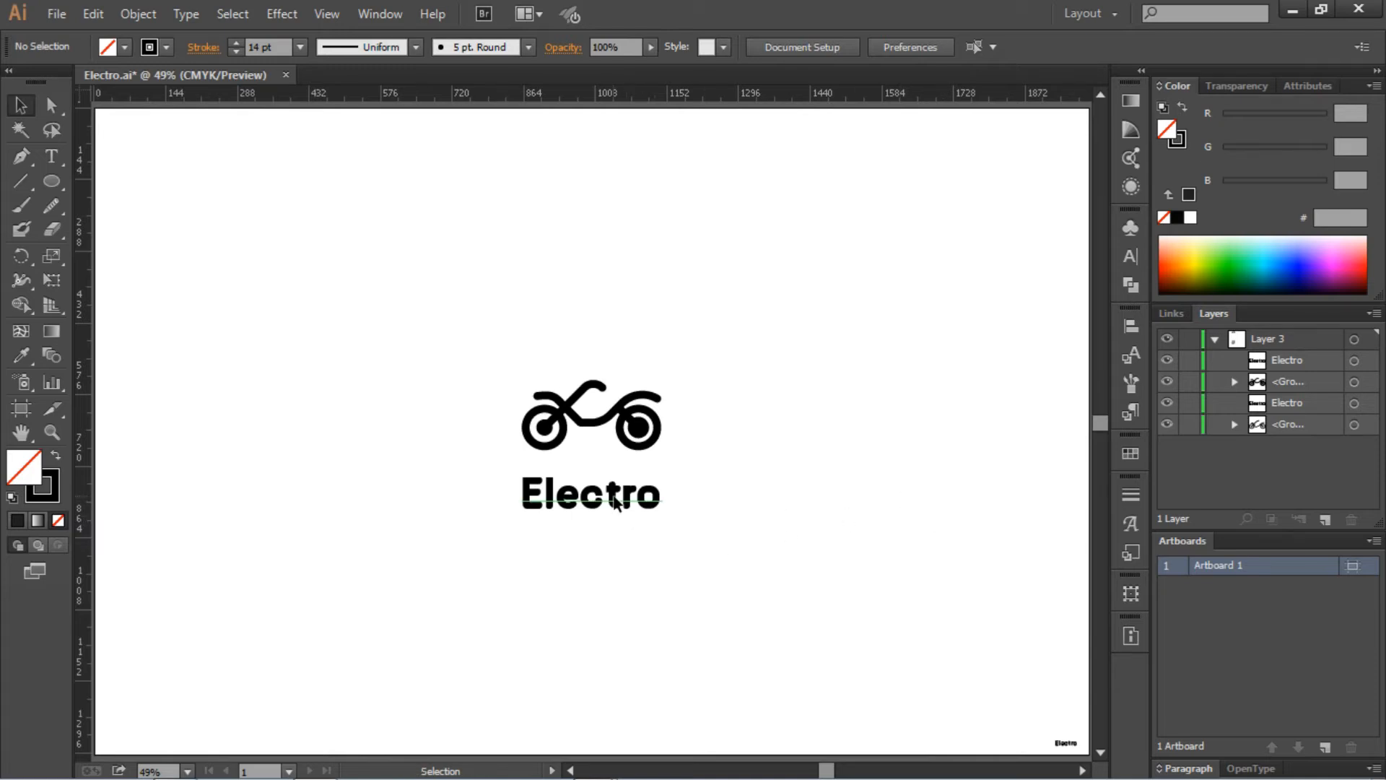
Move the Electro text up close beneath the motorcycle and align both objects on their vertical centres.
left_click_drag(615, 502, 687, 465)
left_click(725, 448)
left_click_drag(686, 326, 567, 514)
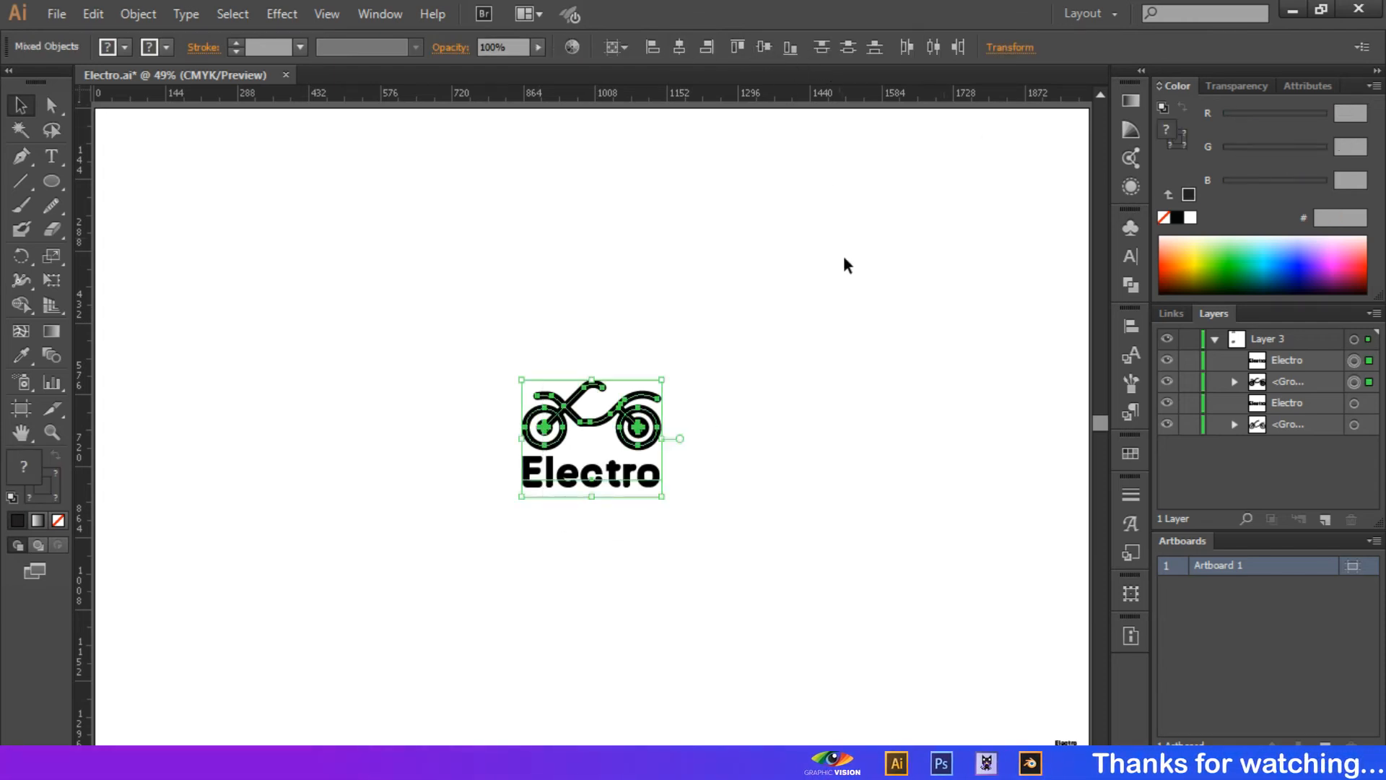
left_click(850, 281)
Place the Electro text directly to the right of the motorcycle and align both on their vertical centres.
key("ctrl+plus")
key("ctrl+plus")
key("ctrl+plus")
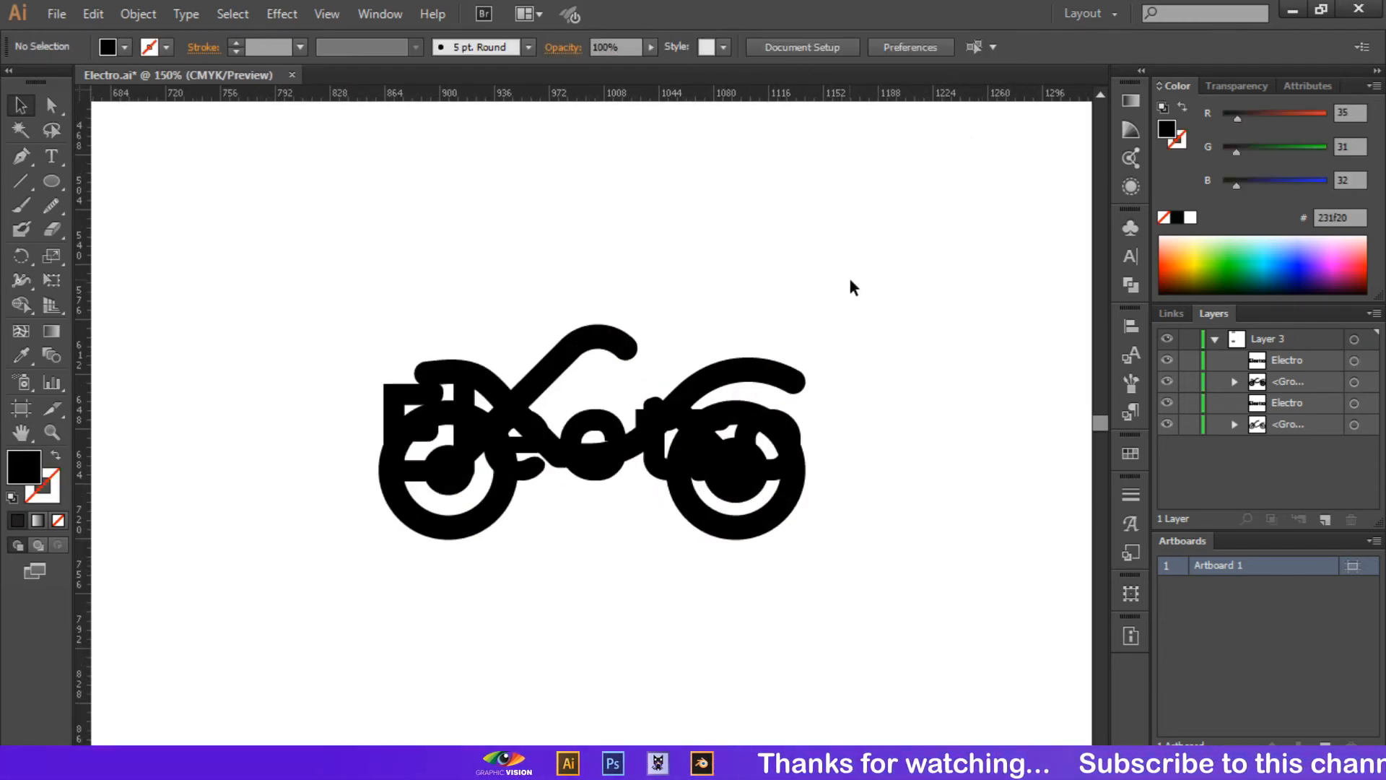
left_click_drag(574, 315, 1017, 312)
left_click(728, 462)
key("ctrl+0")
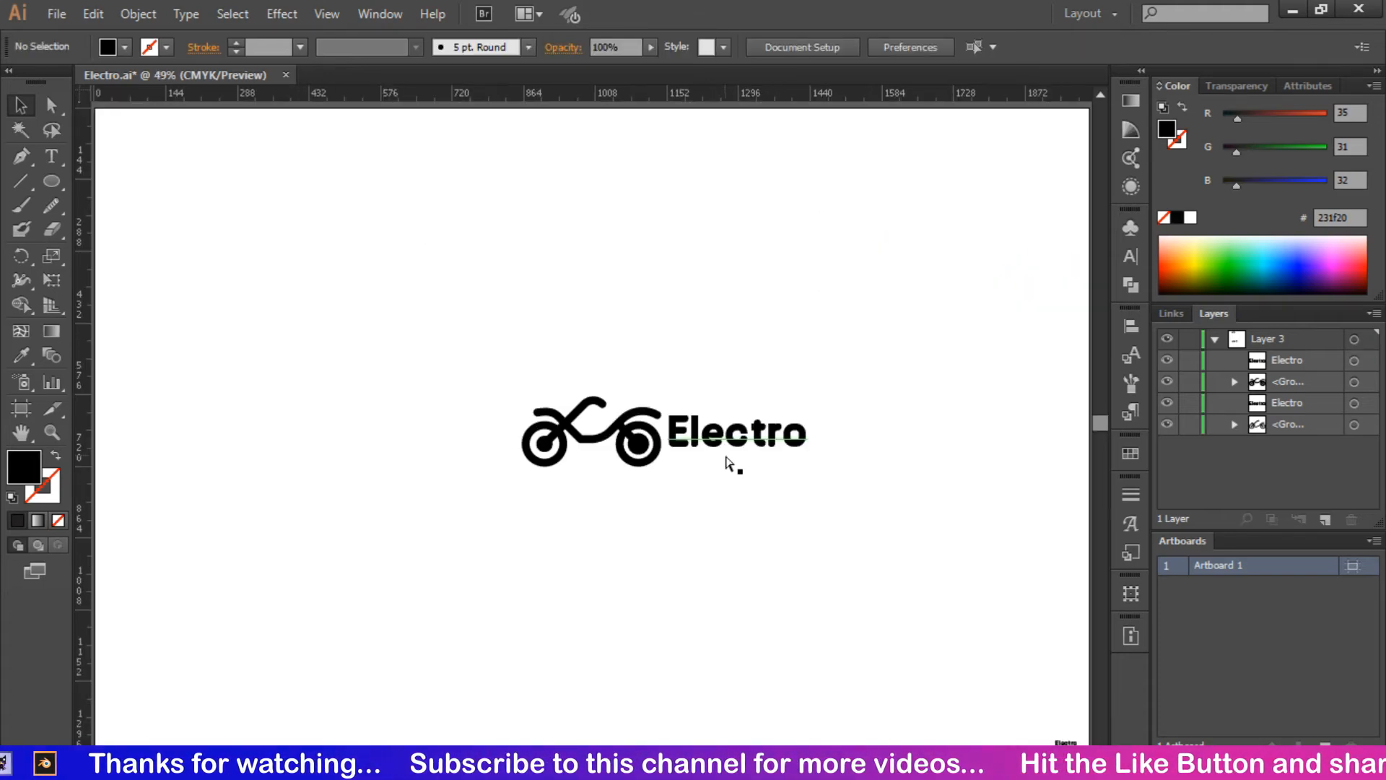
left_click_drag(540, 359, 831, 379)
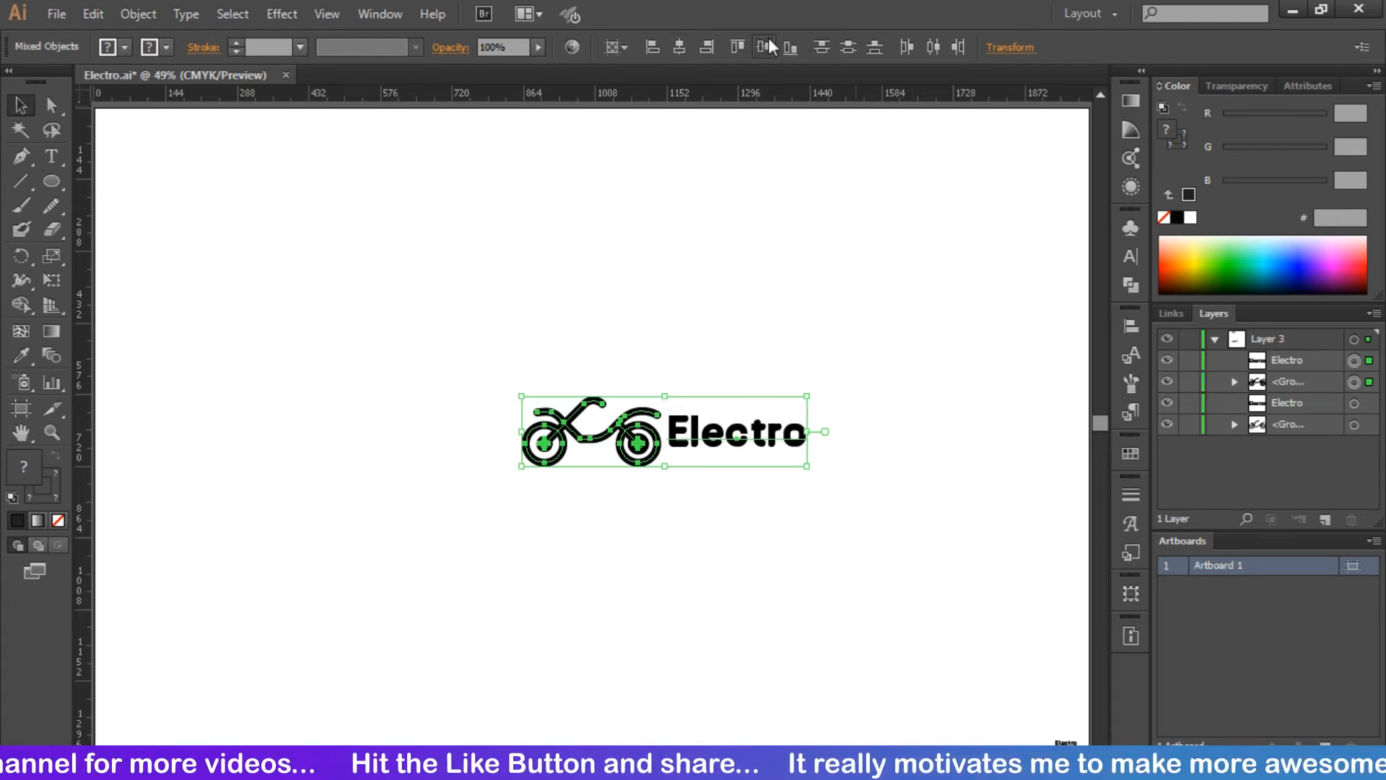
left_click(820, 275)
scroll(745, 441, "right", 1)
scroll(743, 437, "right", 1)
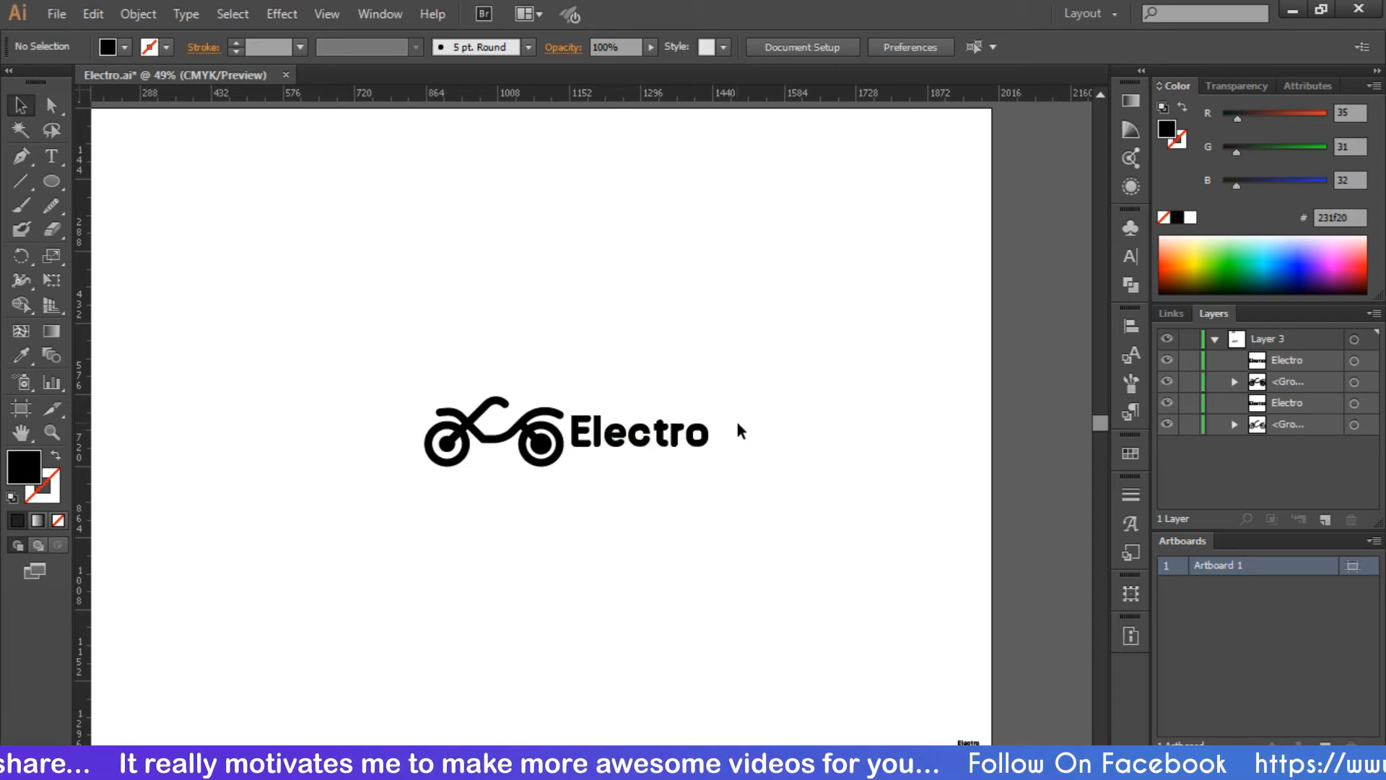
key("ctrl+plus")
key("ctrl+plus")
key("ctrl+plus")
key("ctrl+plus")
scroll(301, 42, "down", 1)
scroll(488, 277, "down", 2)
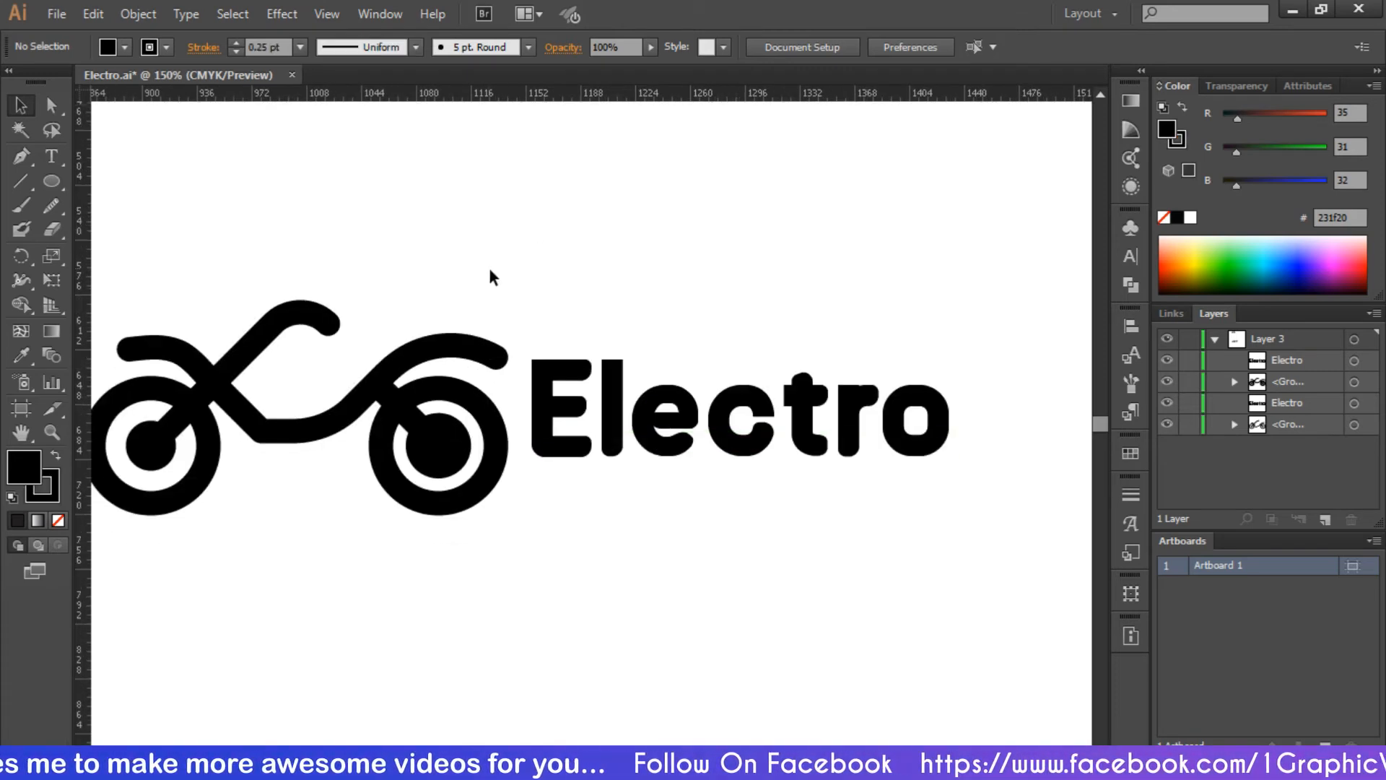
left_click(21, 155)
scroll(332, 473, "left", 2)
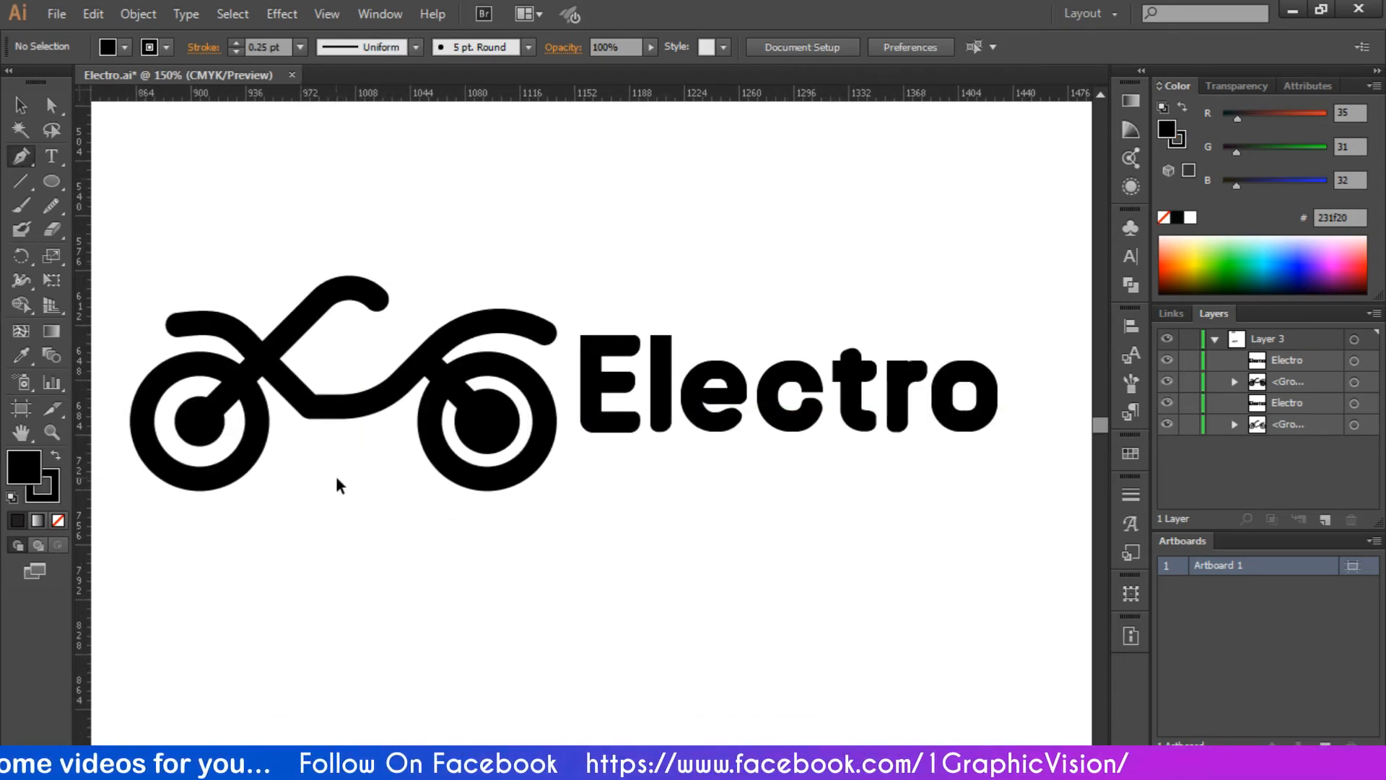
left_click(21, 105)
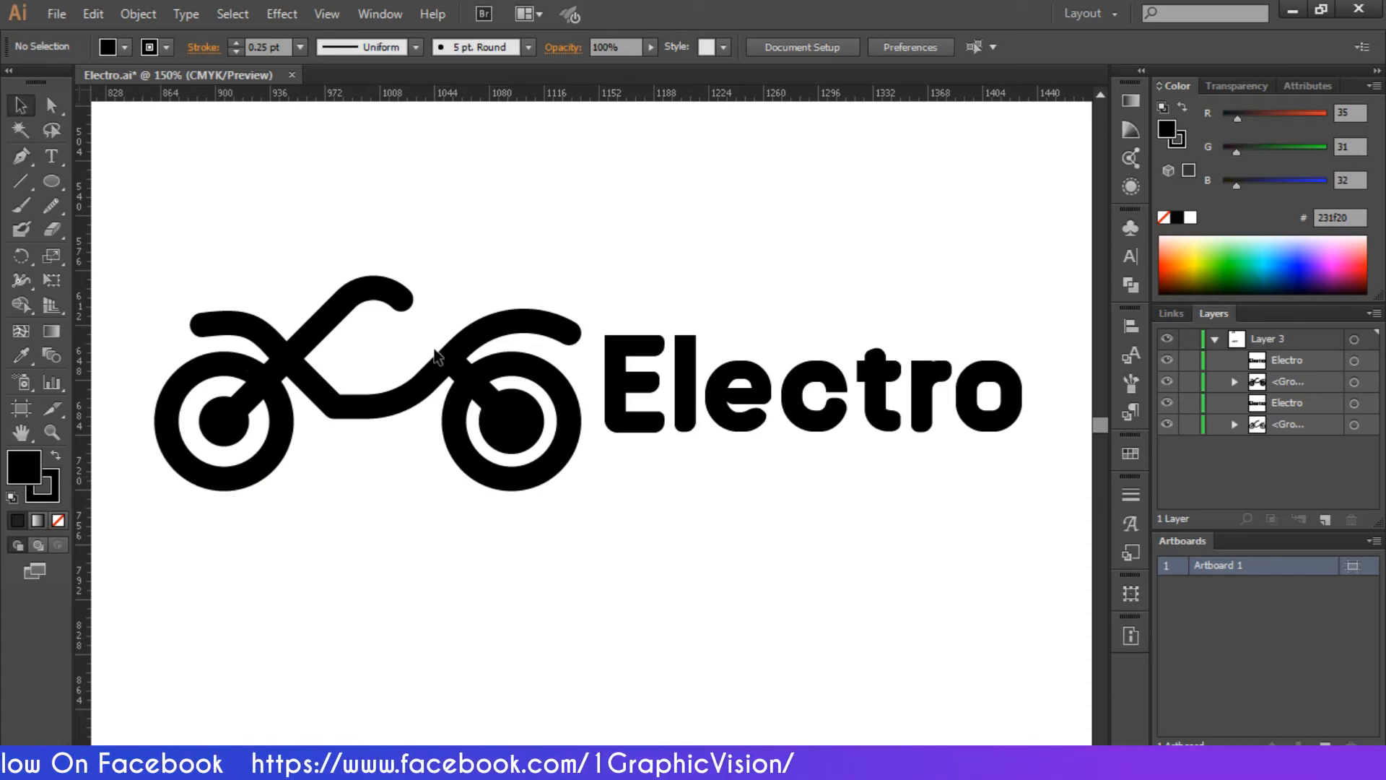
Try tilting the motorcycle group slightly clockwise and undo the rotation.
left_click(468, 358)
left_click(468, 358)
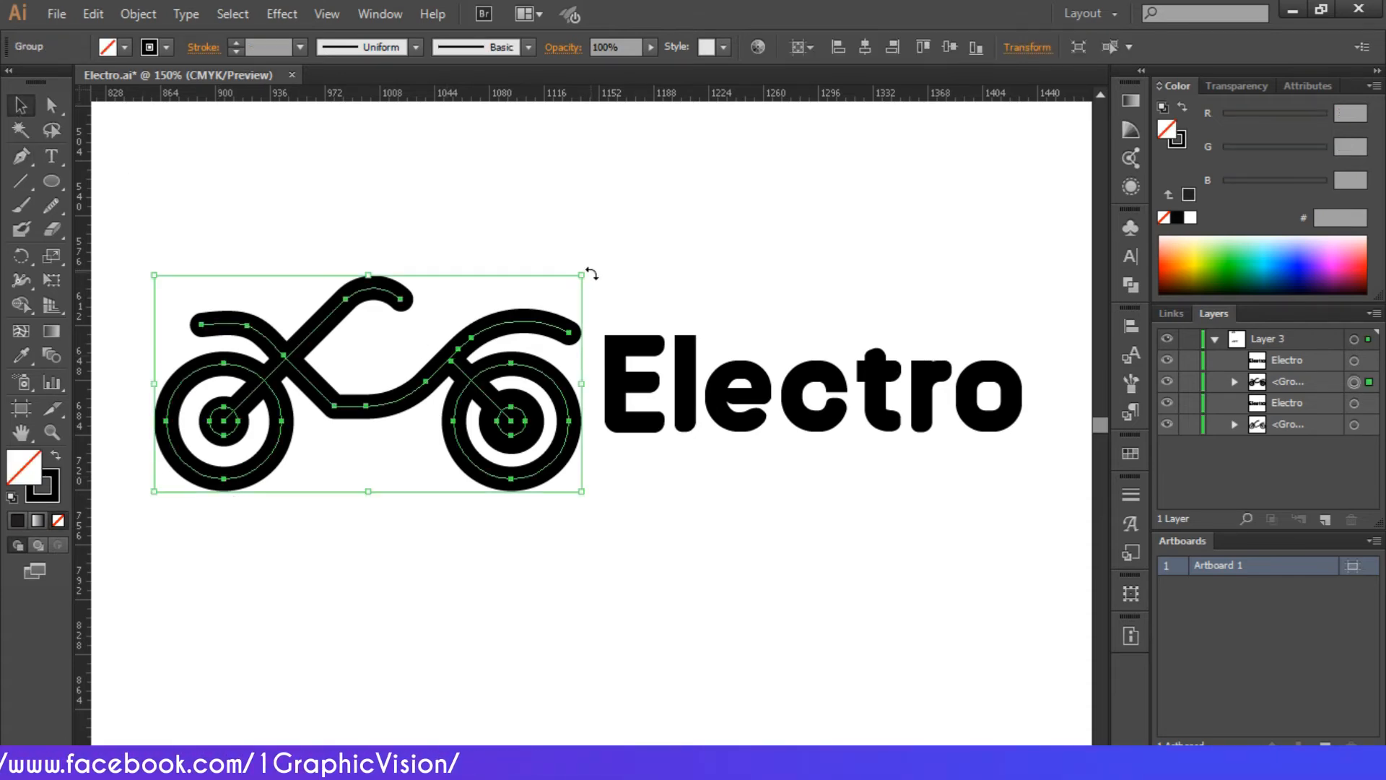
left_click_drag(591, 273, 622, 317)
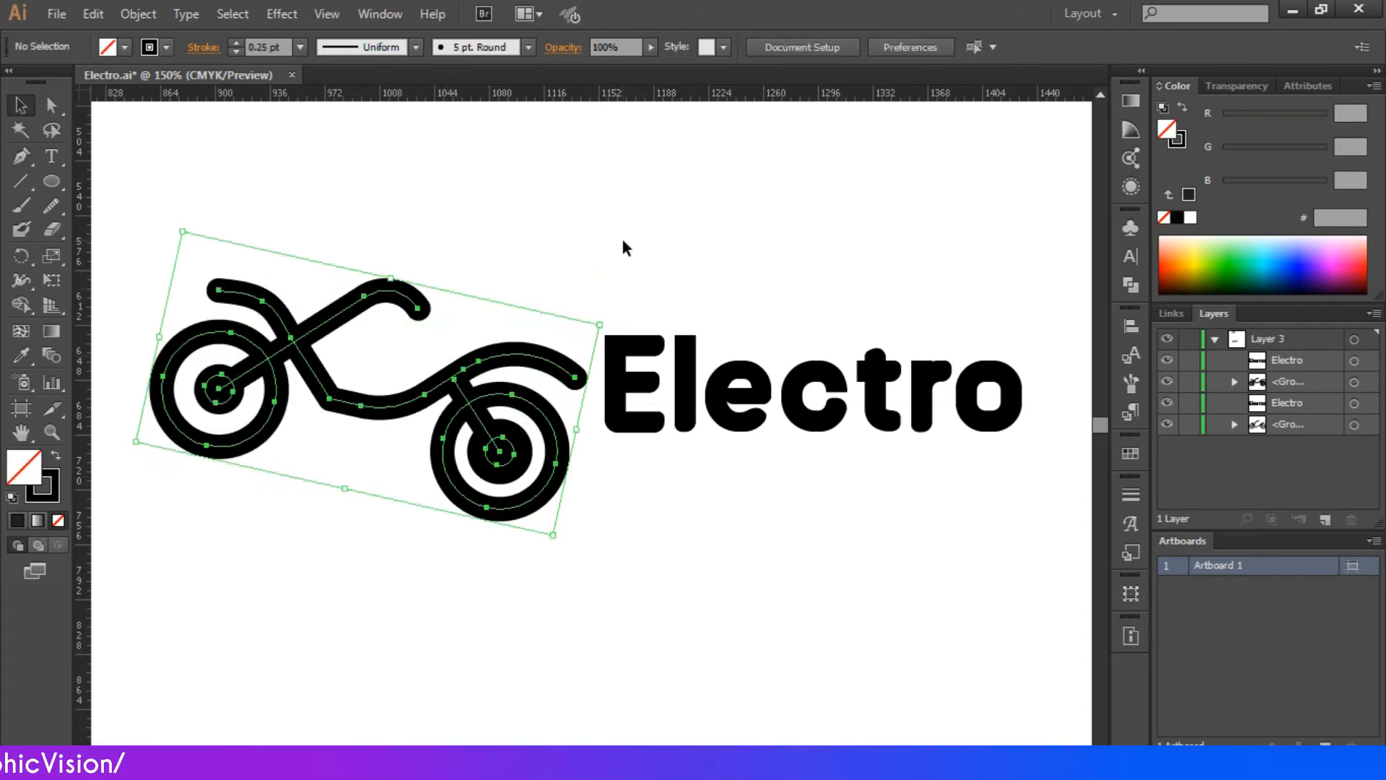
left_click(623, 241)
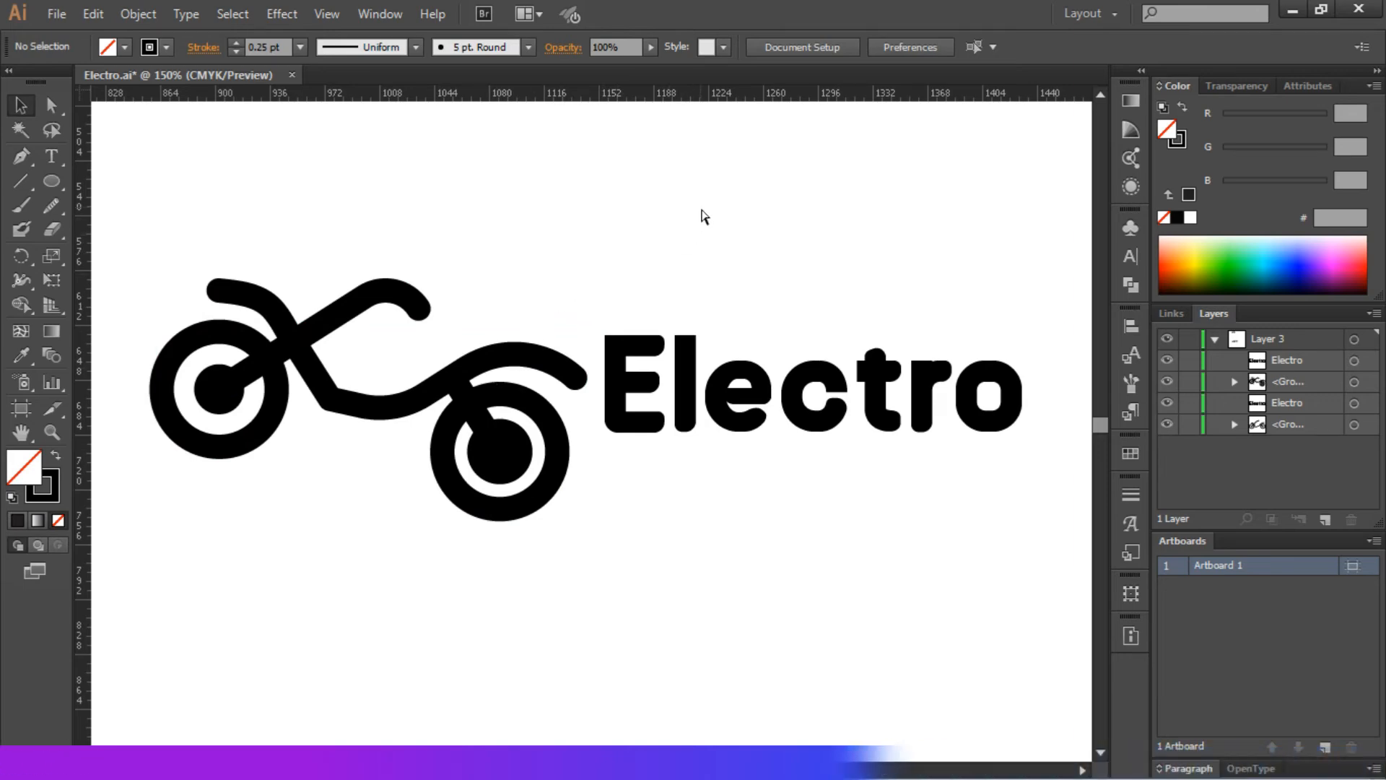
key("ctrl+z")
Draw a straight horizontal Pen line from the base of the left wheel to below the letter r, ending at about X 1356 px.
key("p")
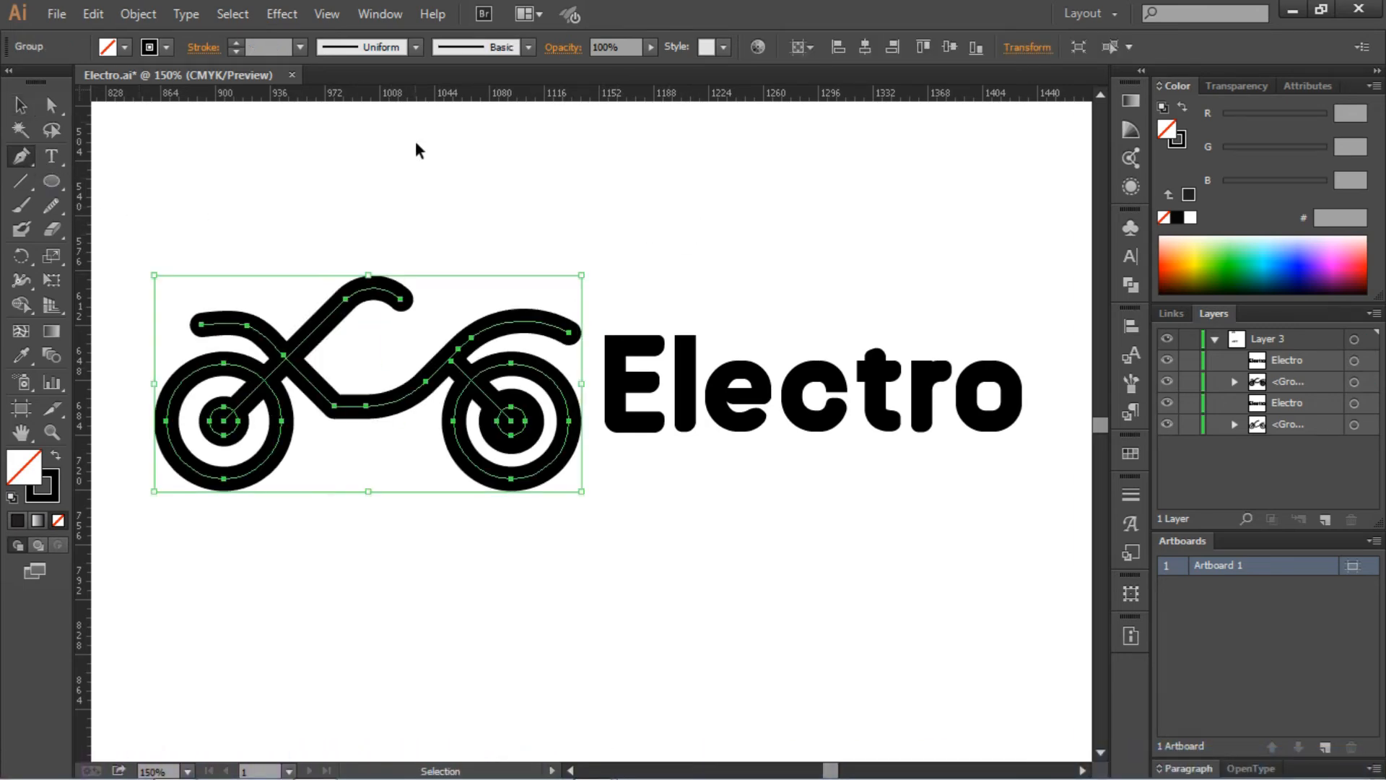
key("ctrl+shift+a")
left_click(225, 480)
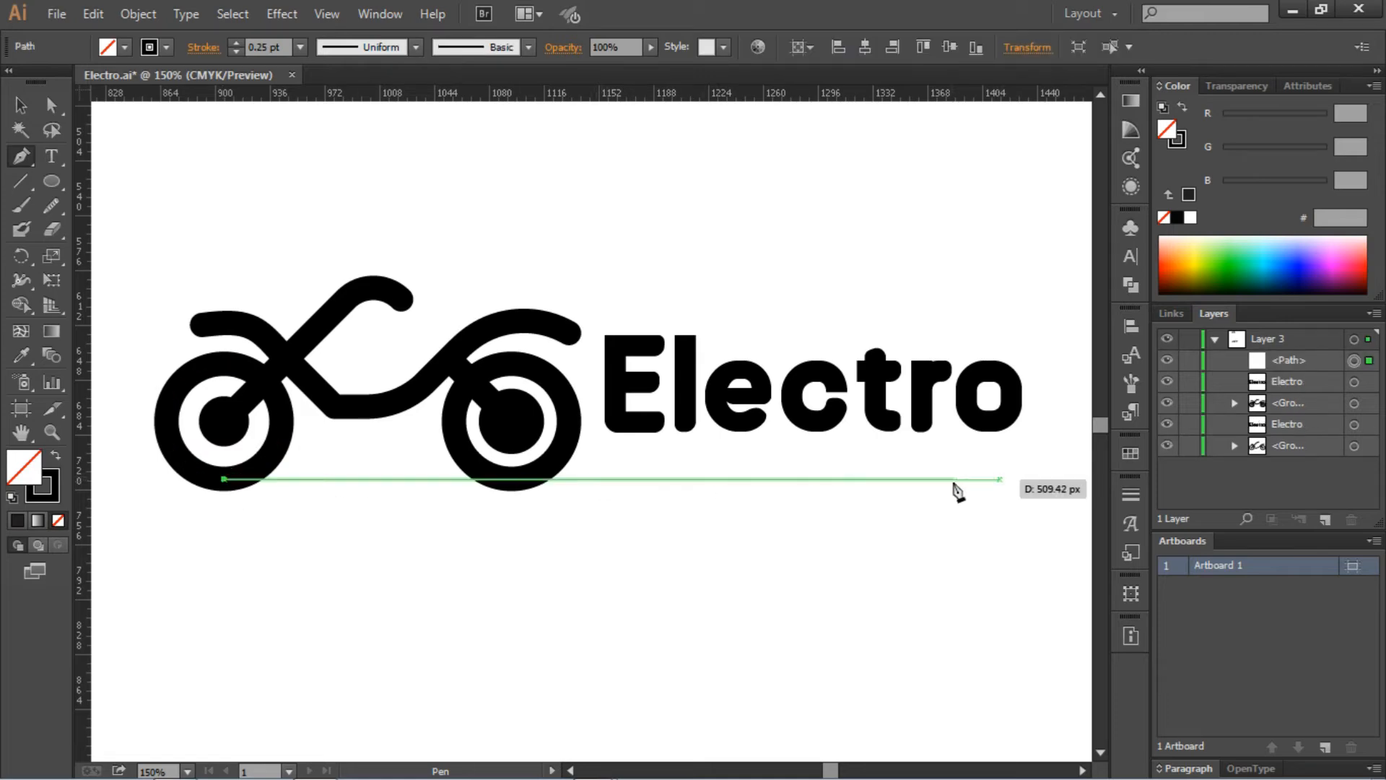
left_click(909, 478)
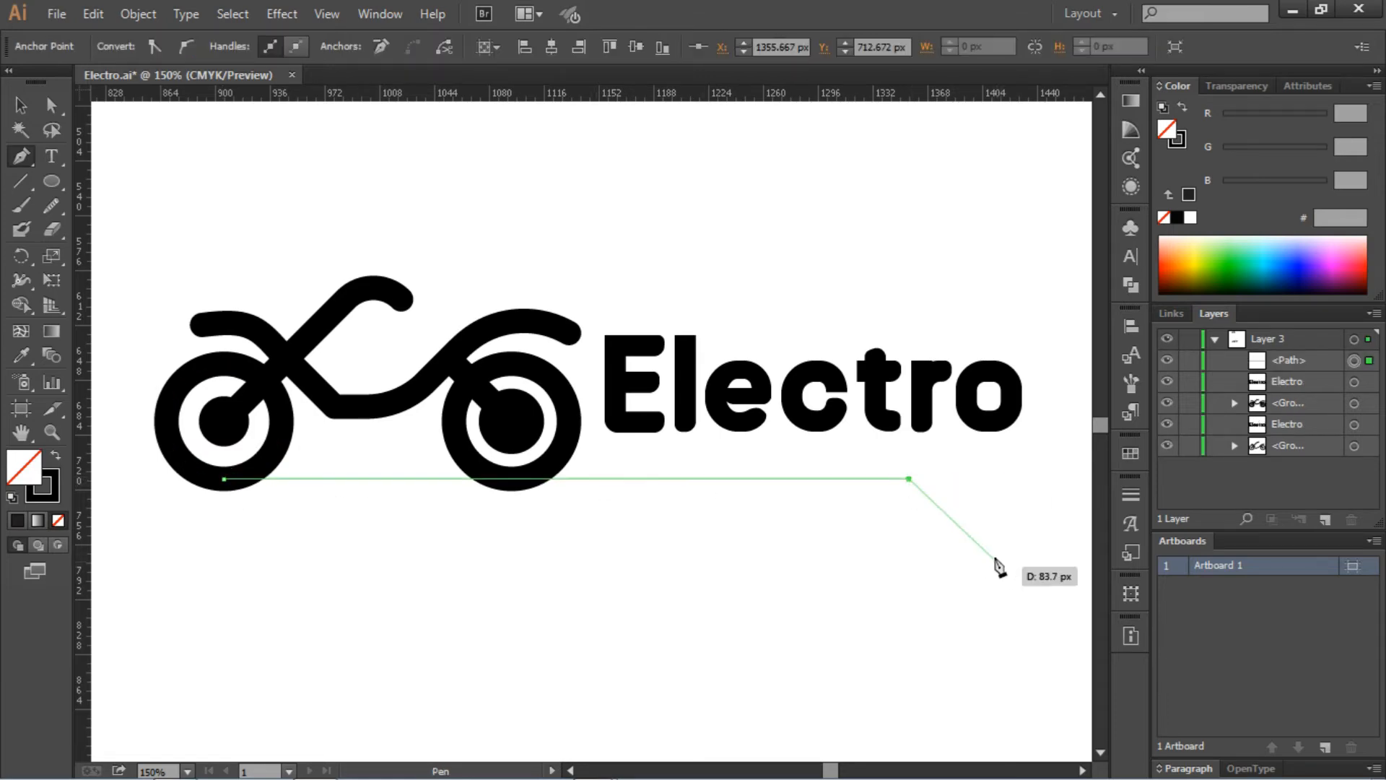
left_click(21, 106)
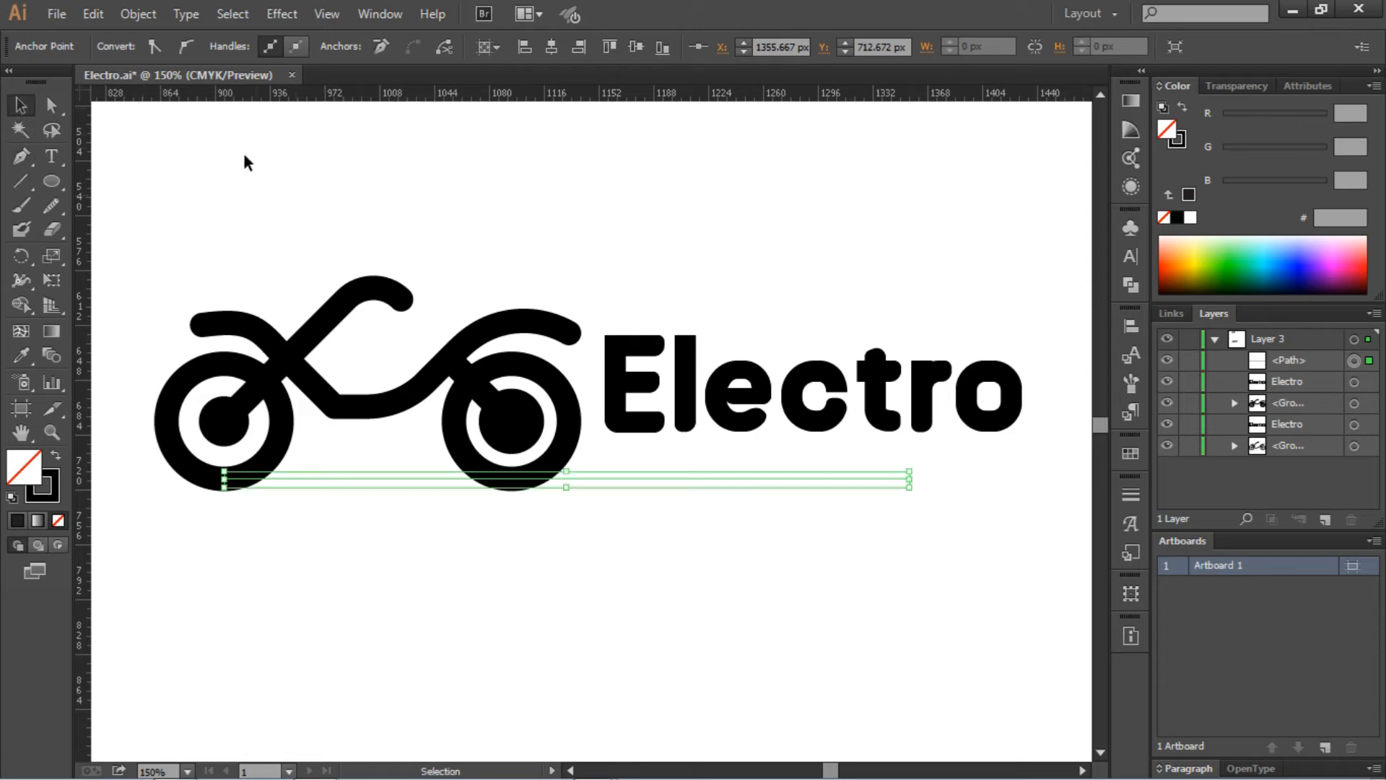
Set the stroke weight of the horizontal line under the logo to 16 pt.
left_click(171, 211)
left_click(418, 478)
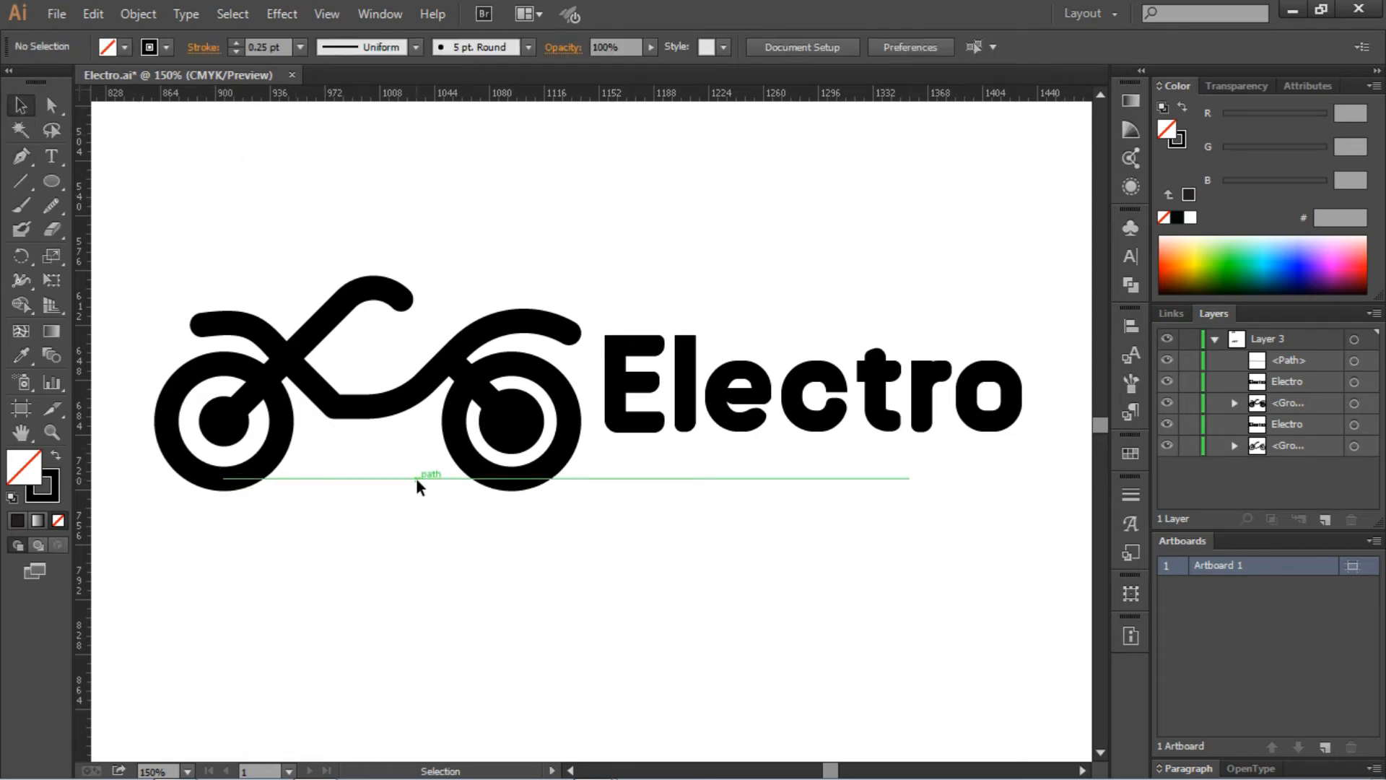
left_click(300, 47)
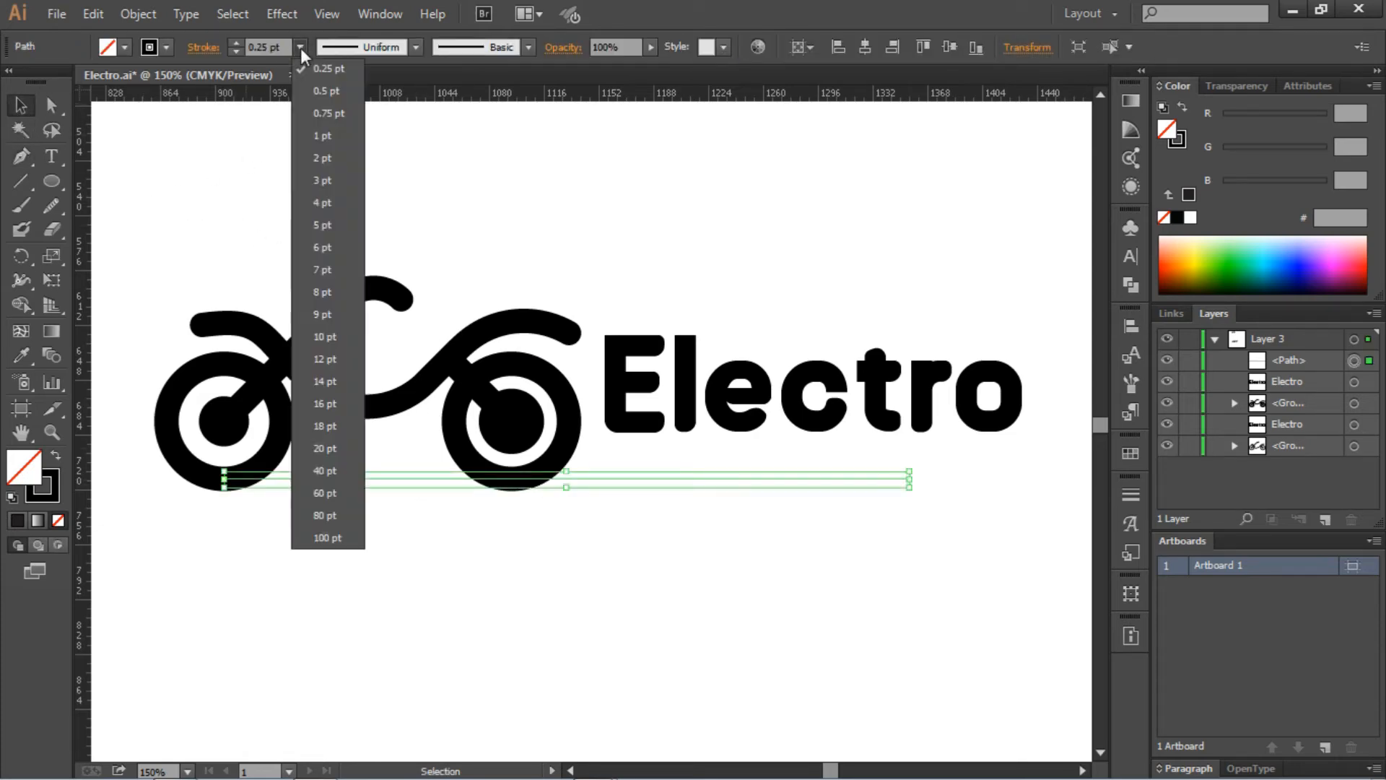
left_click(316, 404)
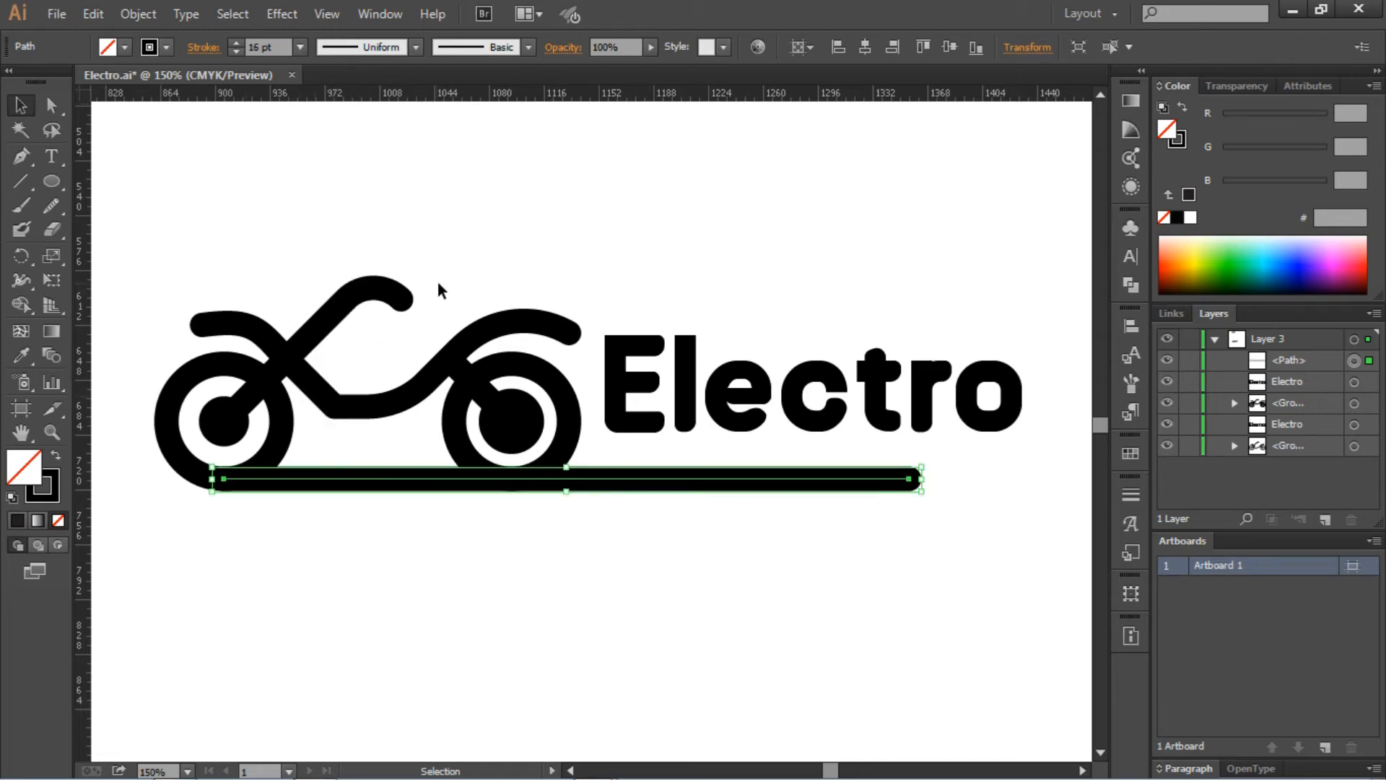
left_click(458, 252)
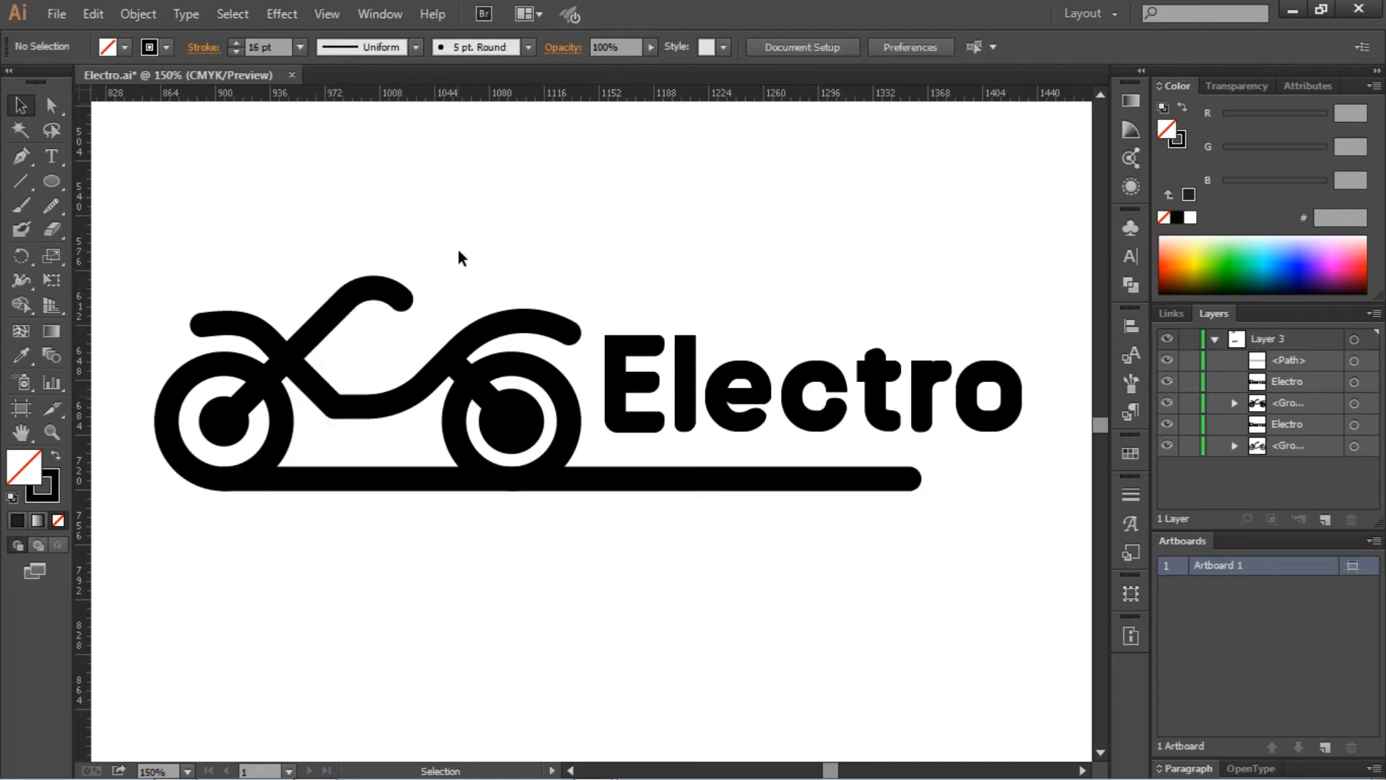
left_click(439, 476)
key("i")
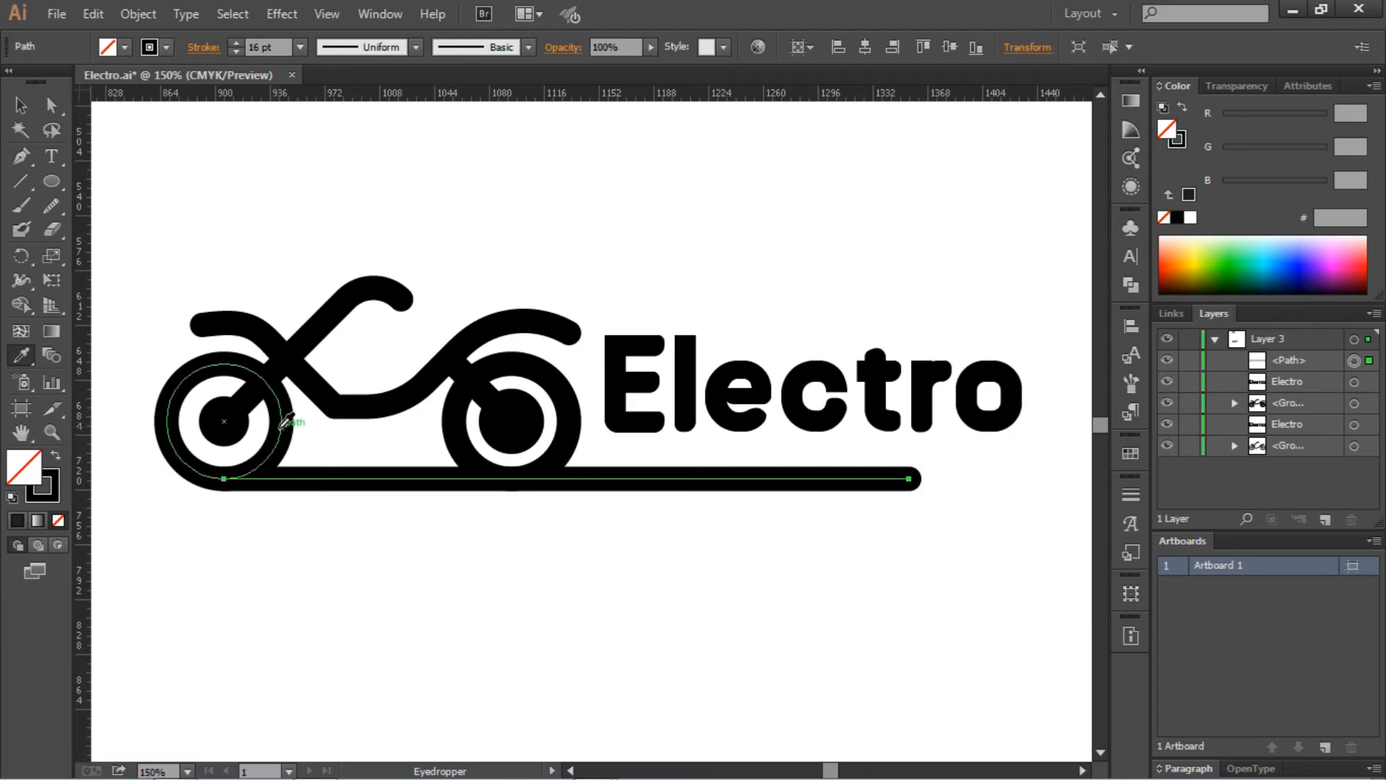
left_click(23, 107)
left_click(319, 154)
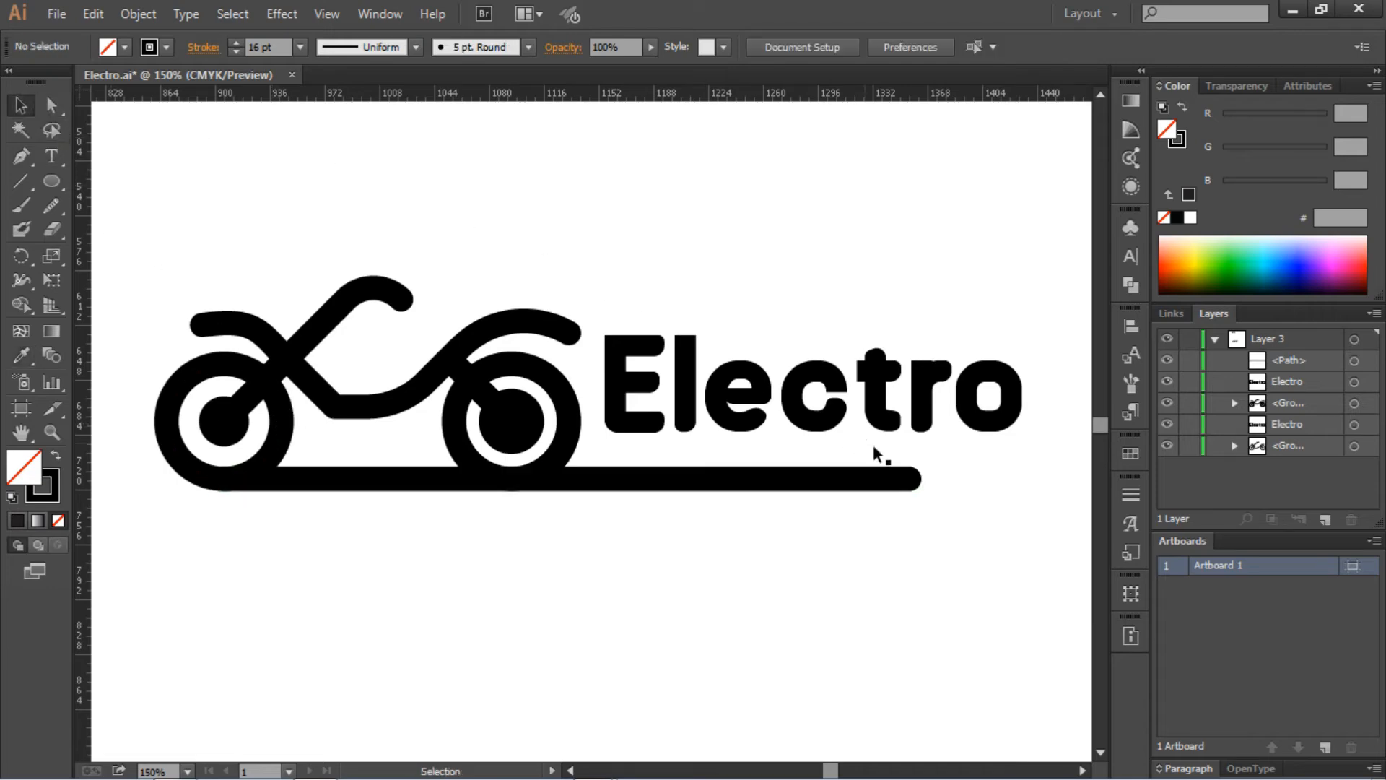
Stretch the horizontal line's right end well beyond the letter o of Electro, keeping the line straight.
left_click(906, 482)
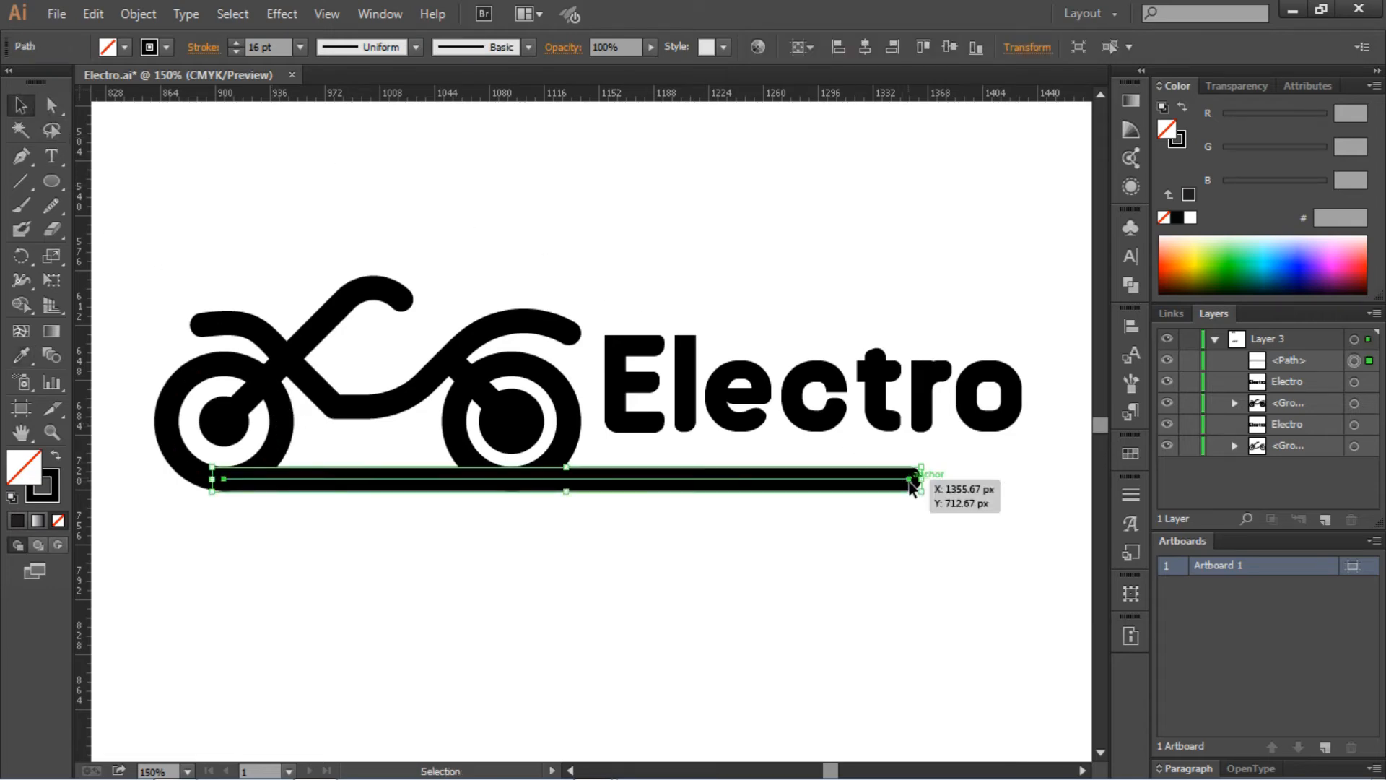
left_click(51, 106)
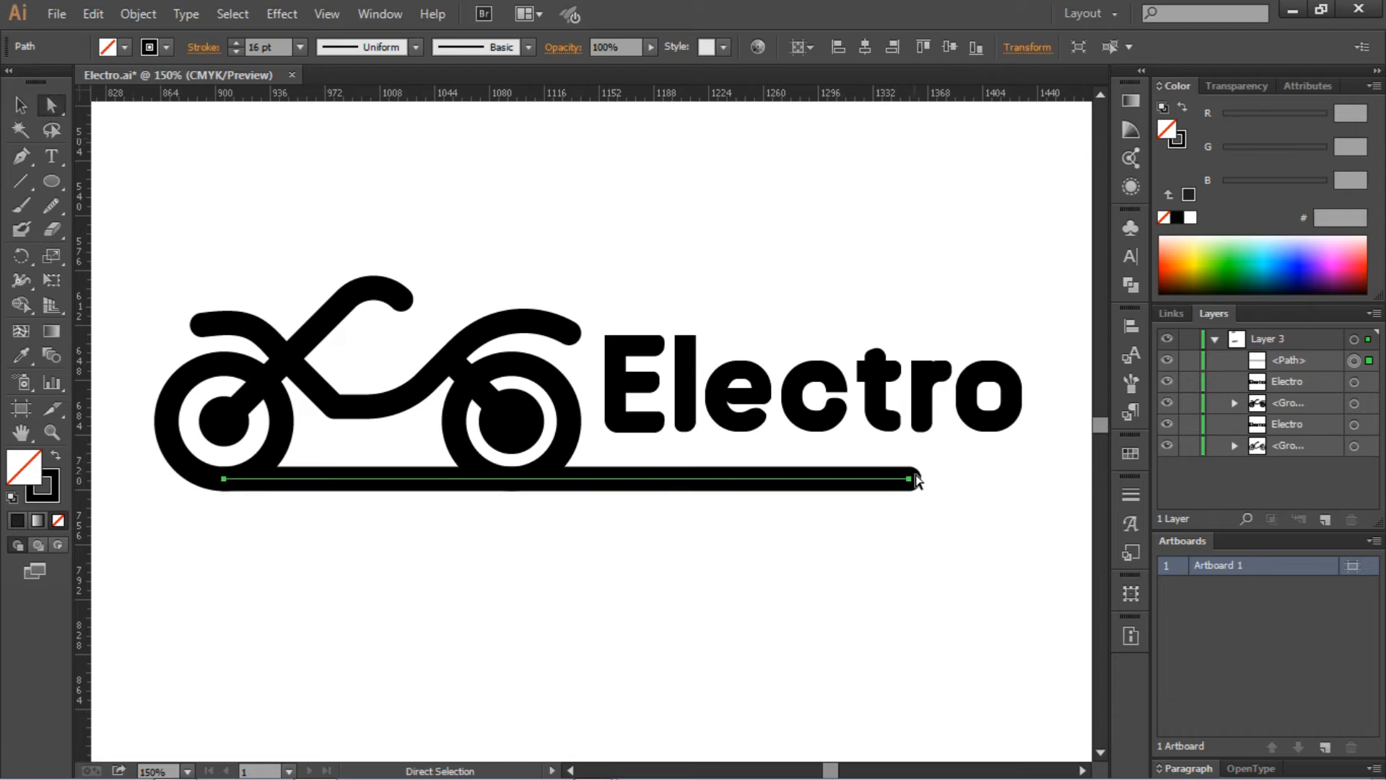
left_click_drag(911, 480, 1027, 482)
left_click(934, 331)
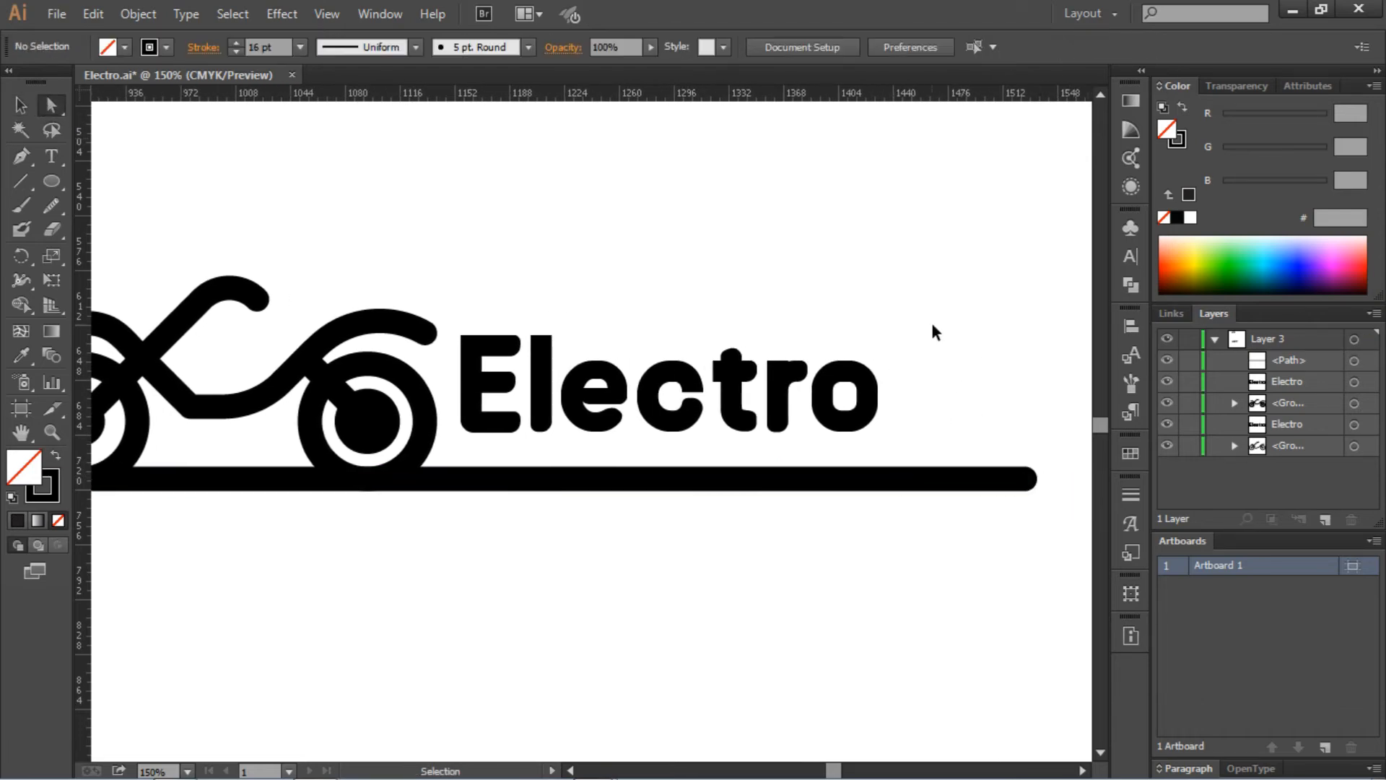
key("ctrl+0")
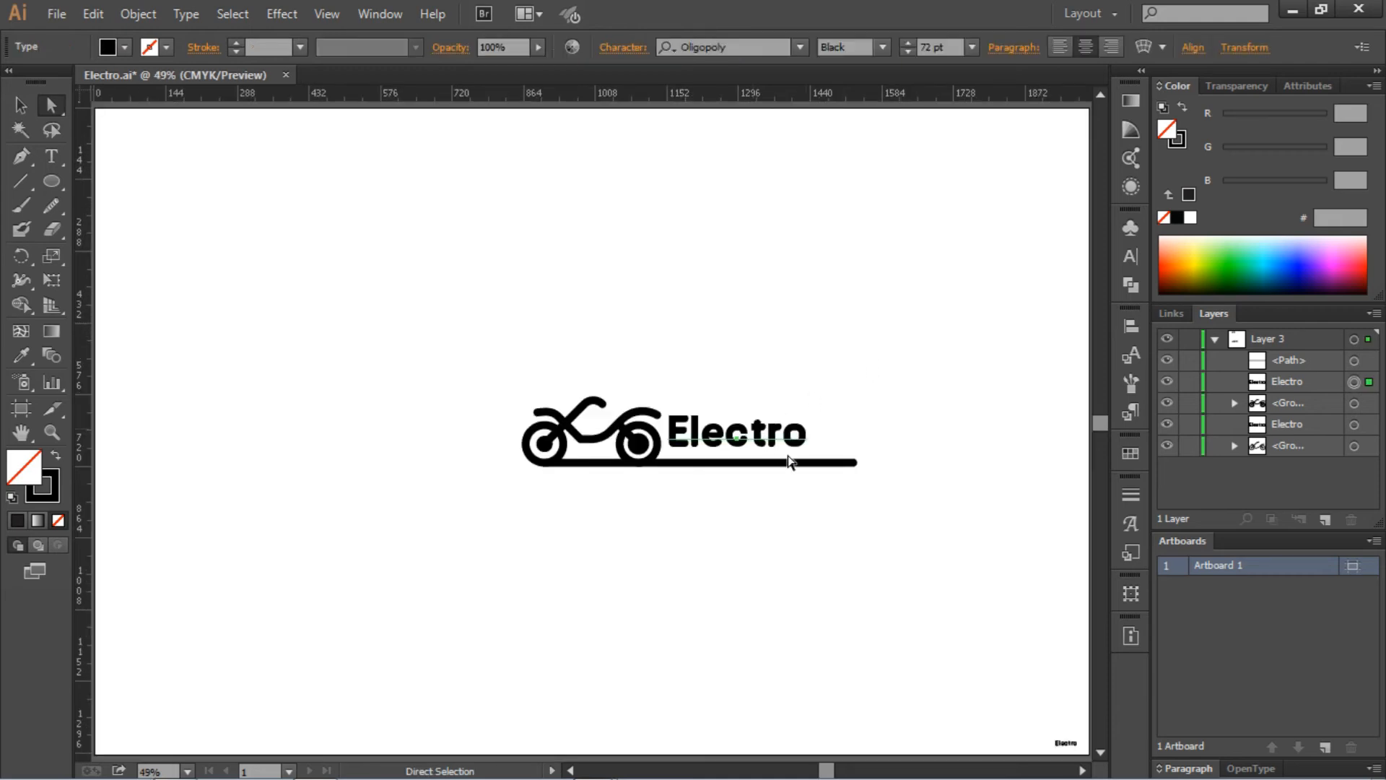
Shorten the horizontal line so its right end sits under the final letters of Electro.
left_click_drag(851, 462, 794, 464)
left_click(869, 458)
left_click(794, 442)
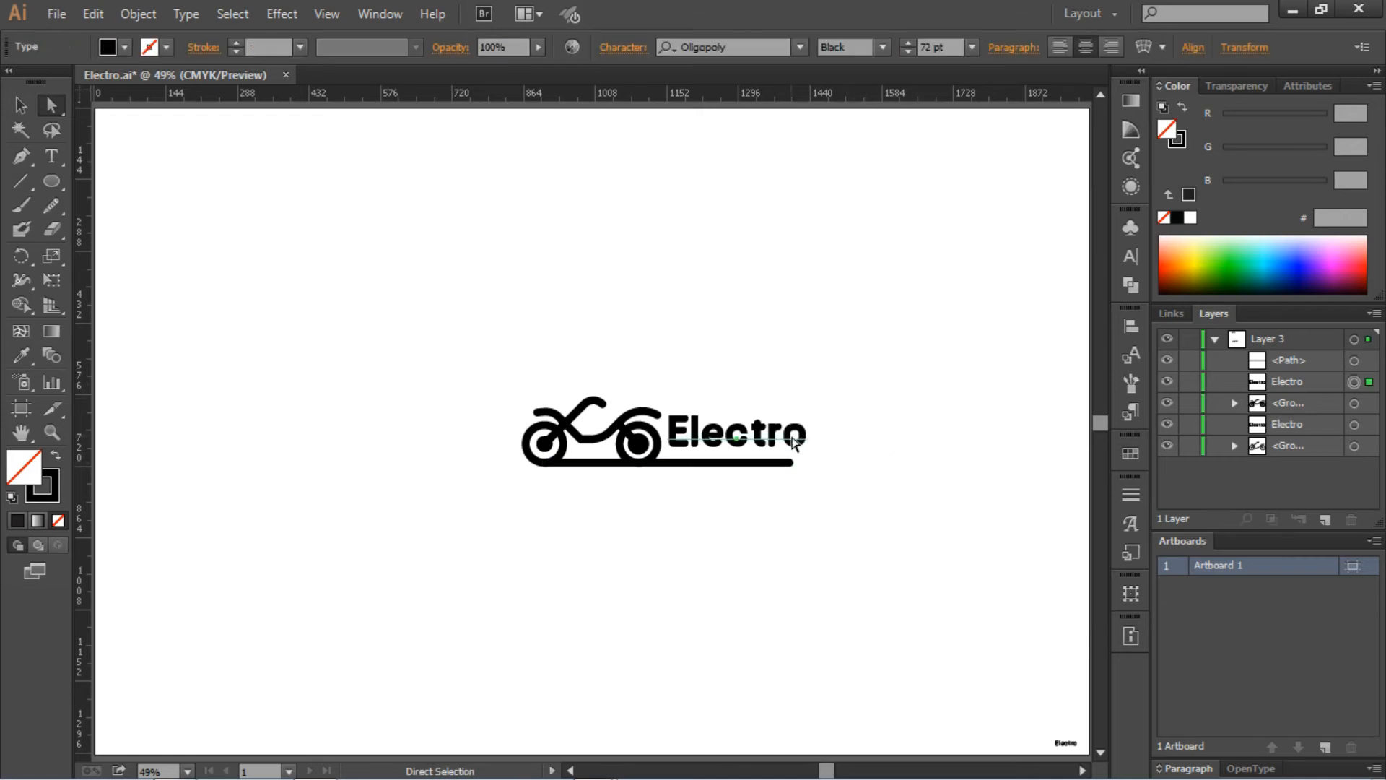
left_click(888, 419)
Set the large Electro text's font size to 80 pt.
left_click(737, 439)
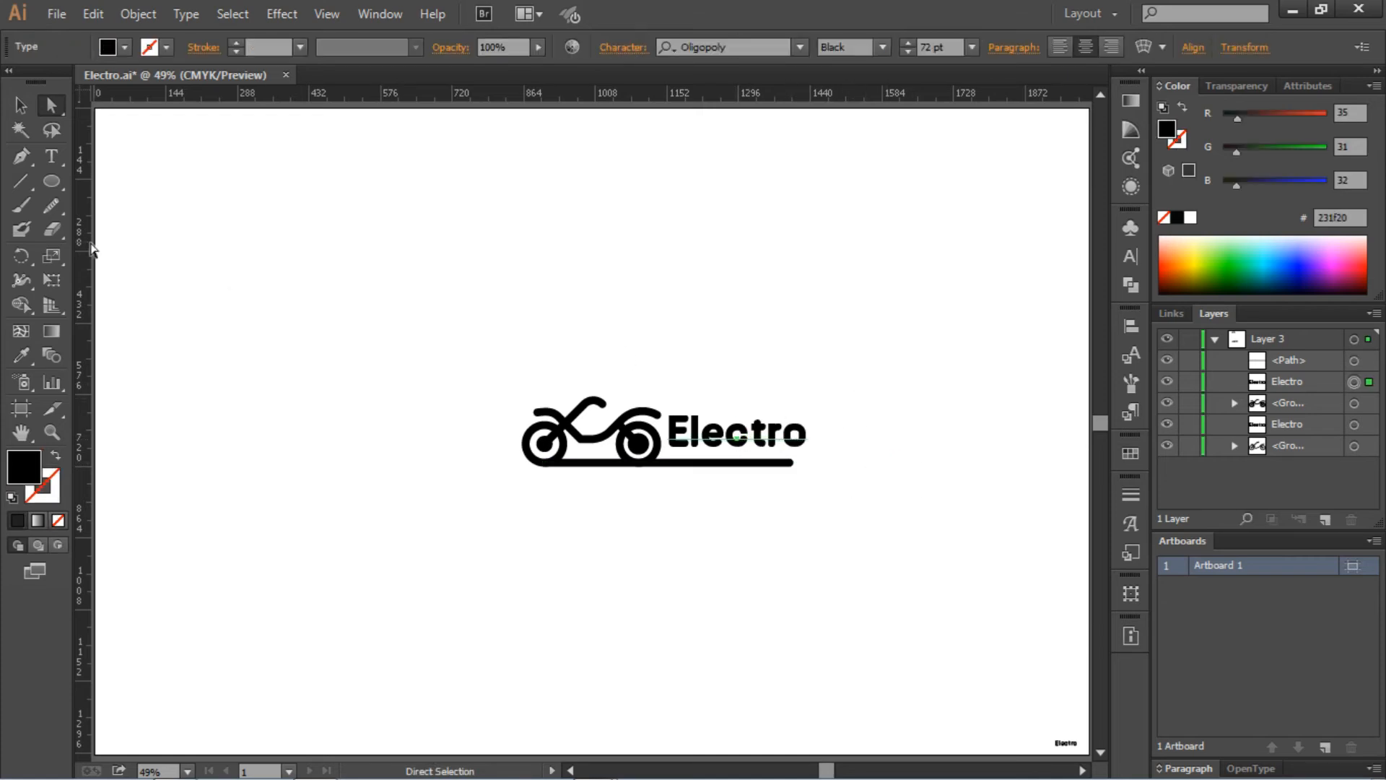
left_click(20, 107)
left_click(758, 353)
left_click(762, 433)
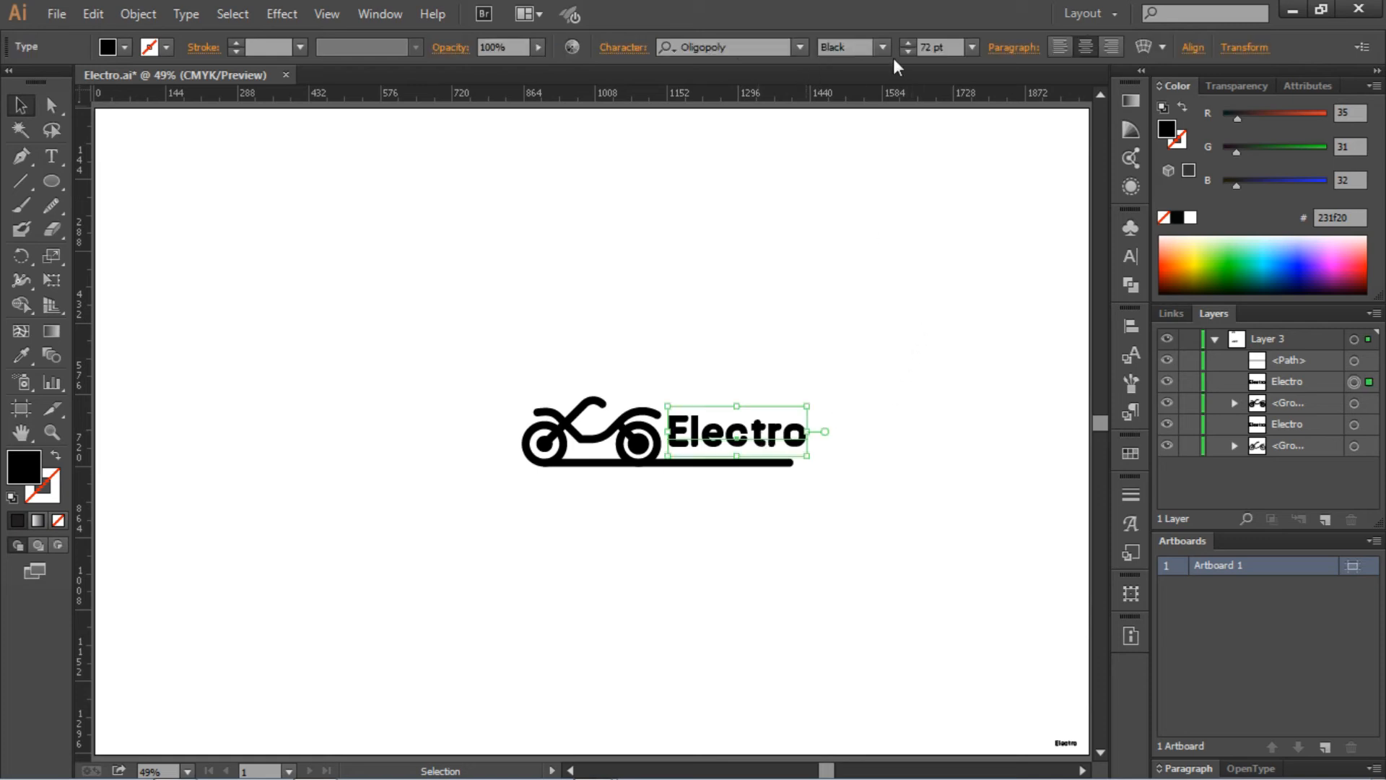
scroll(925, 47, "up", 8)
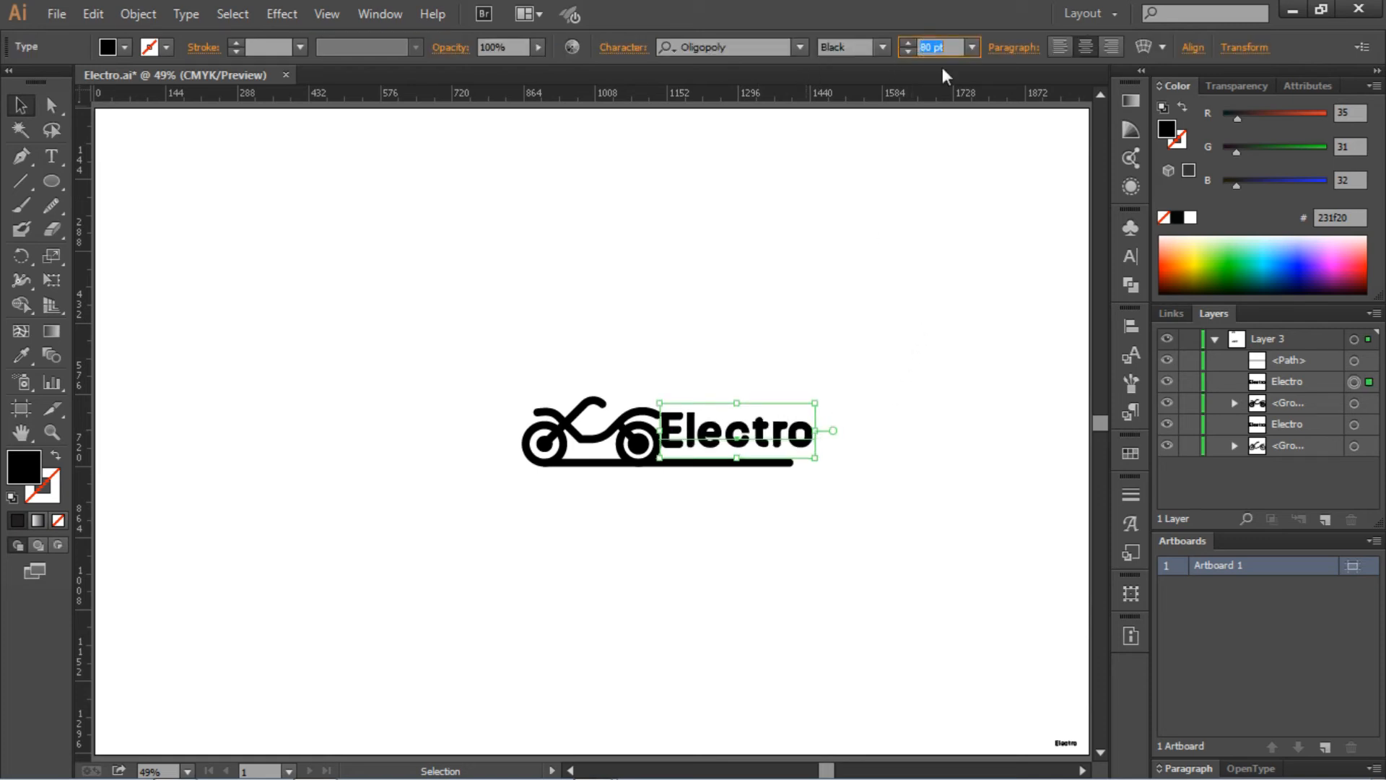
left_click(808, 332)
Move the Electro text slightly right, clear of the motorcycle's front fender, and nudge it down towards the horizontal line.
left_click_drag(765, 424, 776, 424)
key("Down")
key("Down")
key("Down")
key("Down")
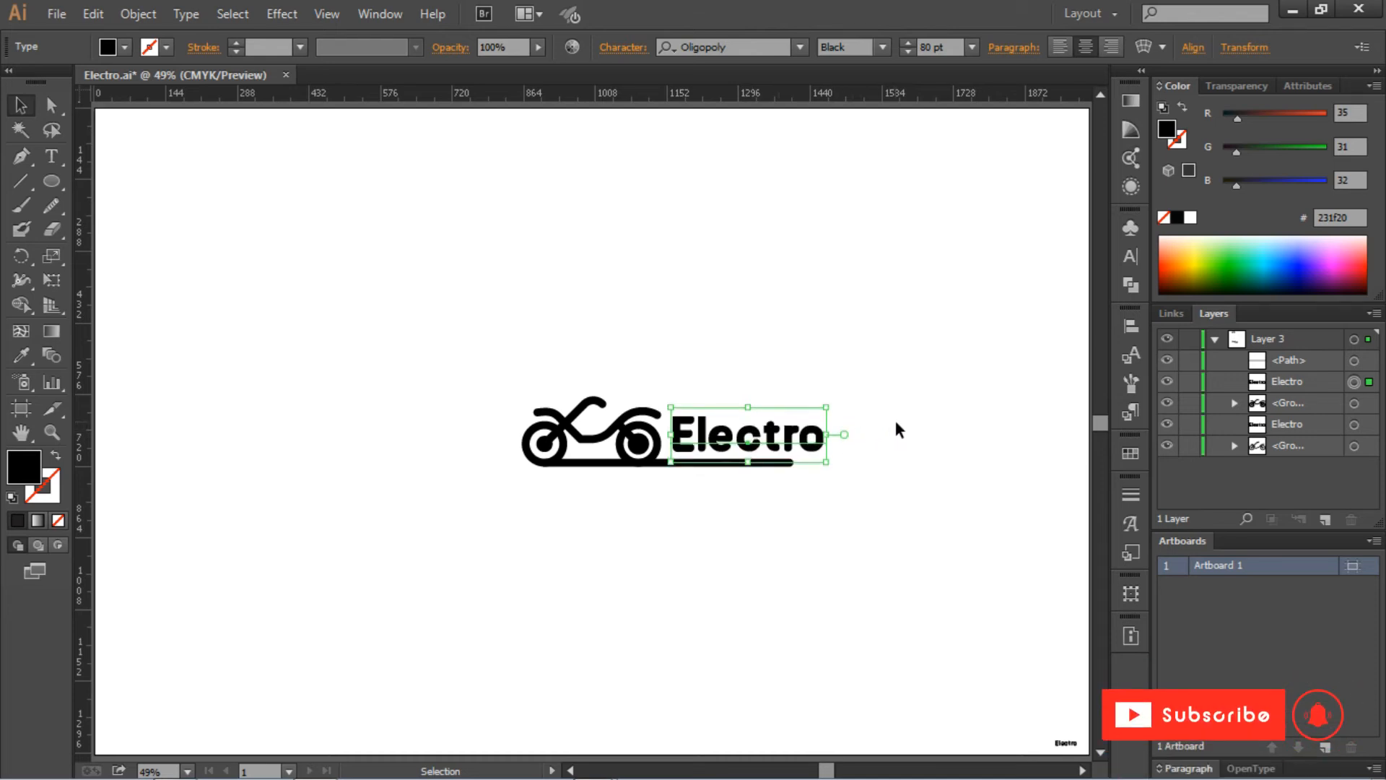
Group the motorcycle, Electro text and horizontal line, and centre the group horizontally on the artboard.
left_click(836, 486)
left_click_drag(887, 329, 455, 545)
key("ctrl+g")
left_click(691, 49)
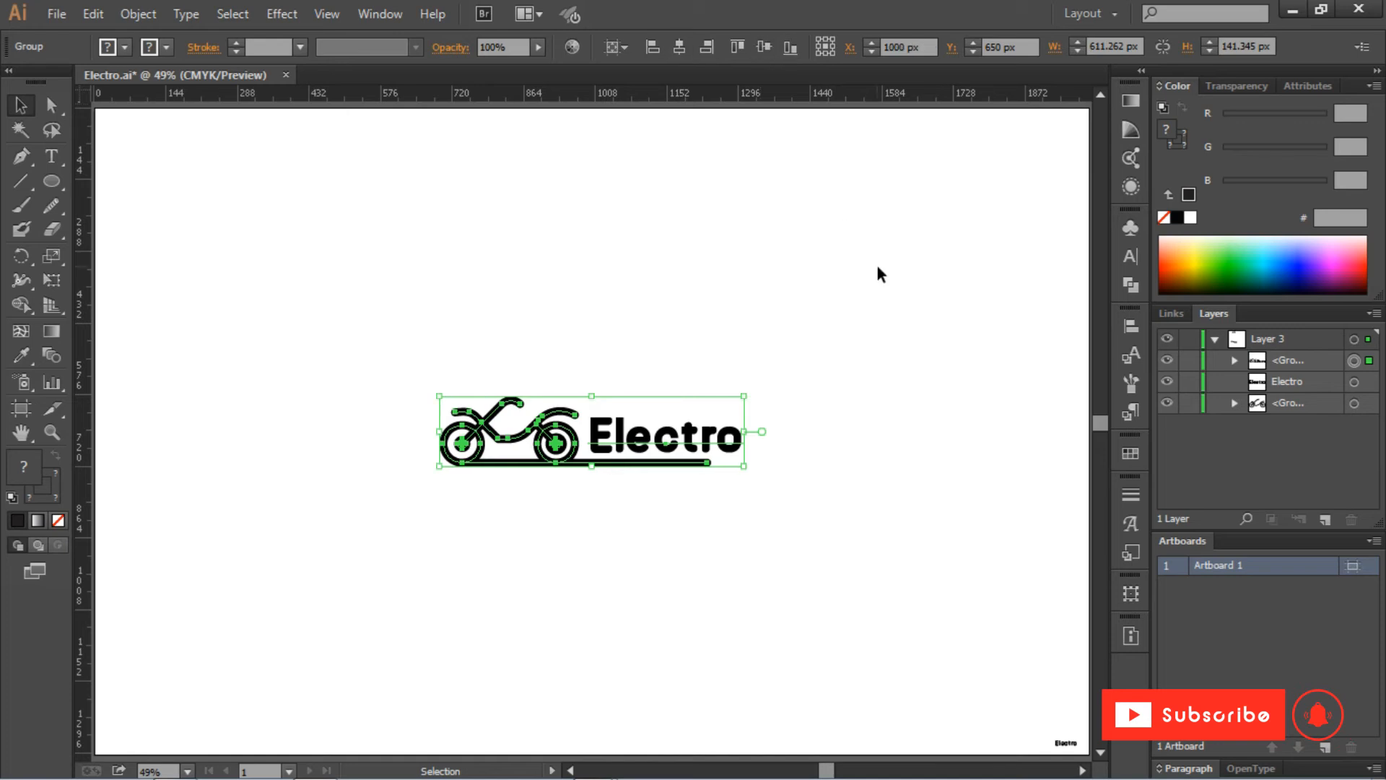
left_click(943, 283)
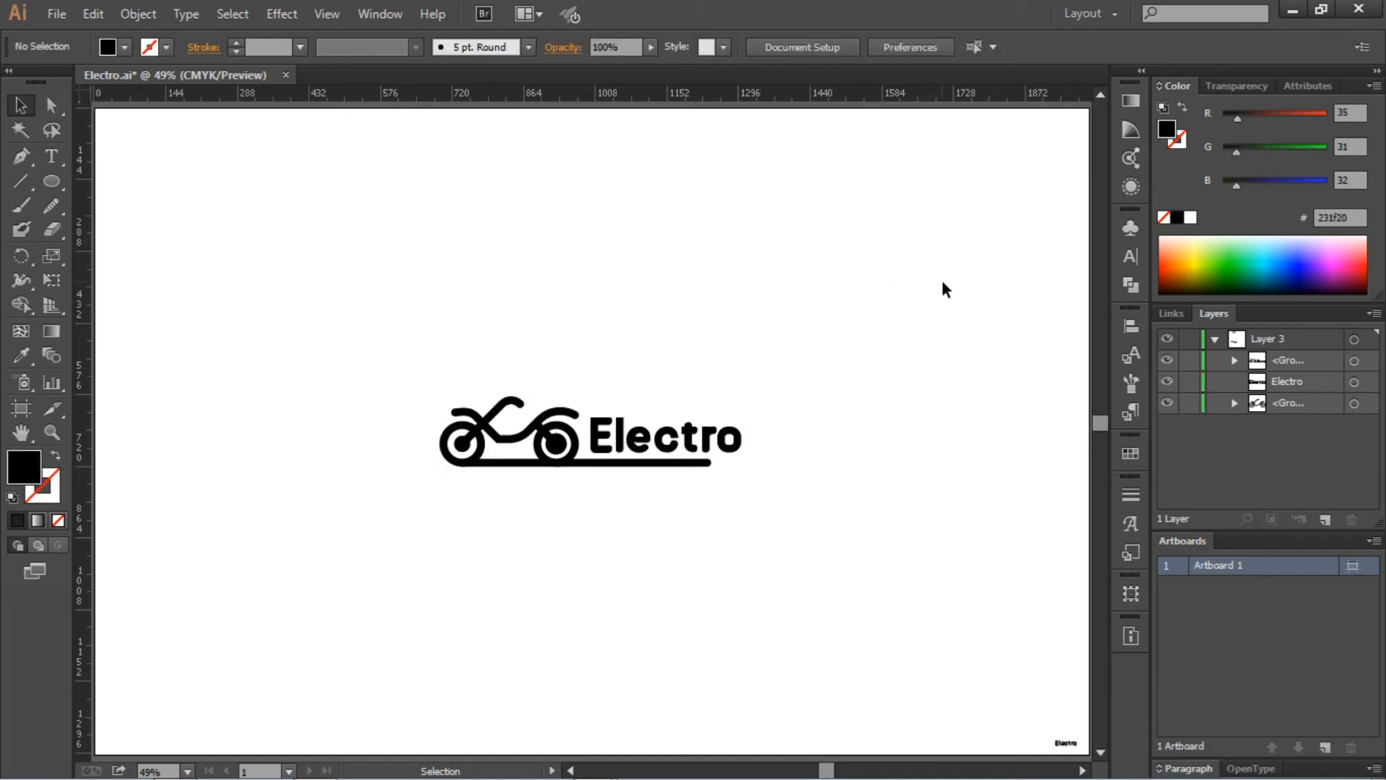
Extend the right end of the horizontal line under the letter o, to X 1291.667 px.
key("ctrl+equal")
key("ctrl+equal")
key("ctrl+equal")
key("ctrl+equal")
scroll(829, 344, "right", 3)
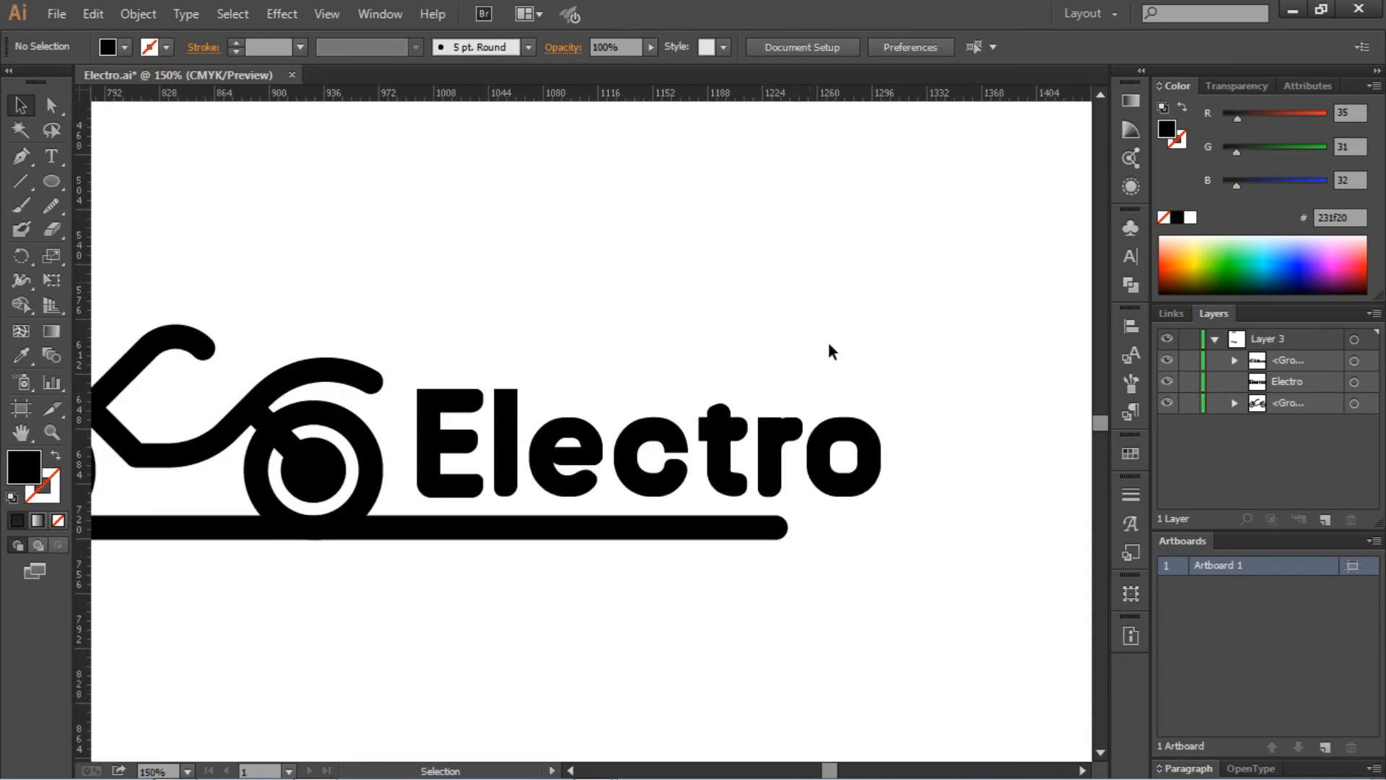
left_click(52, 105)
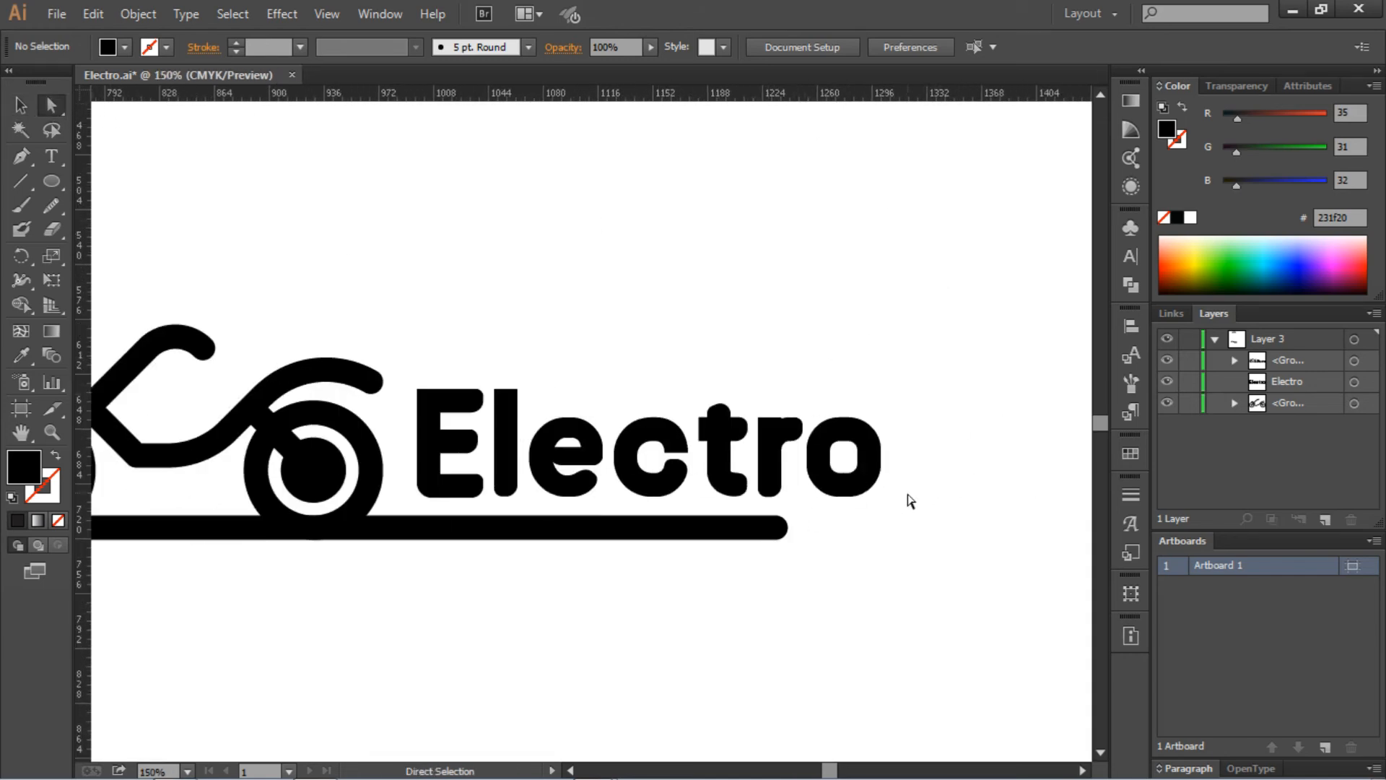
left_click_drag(772, 529, 864, 526)
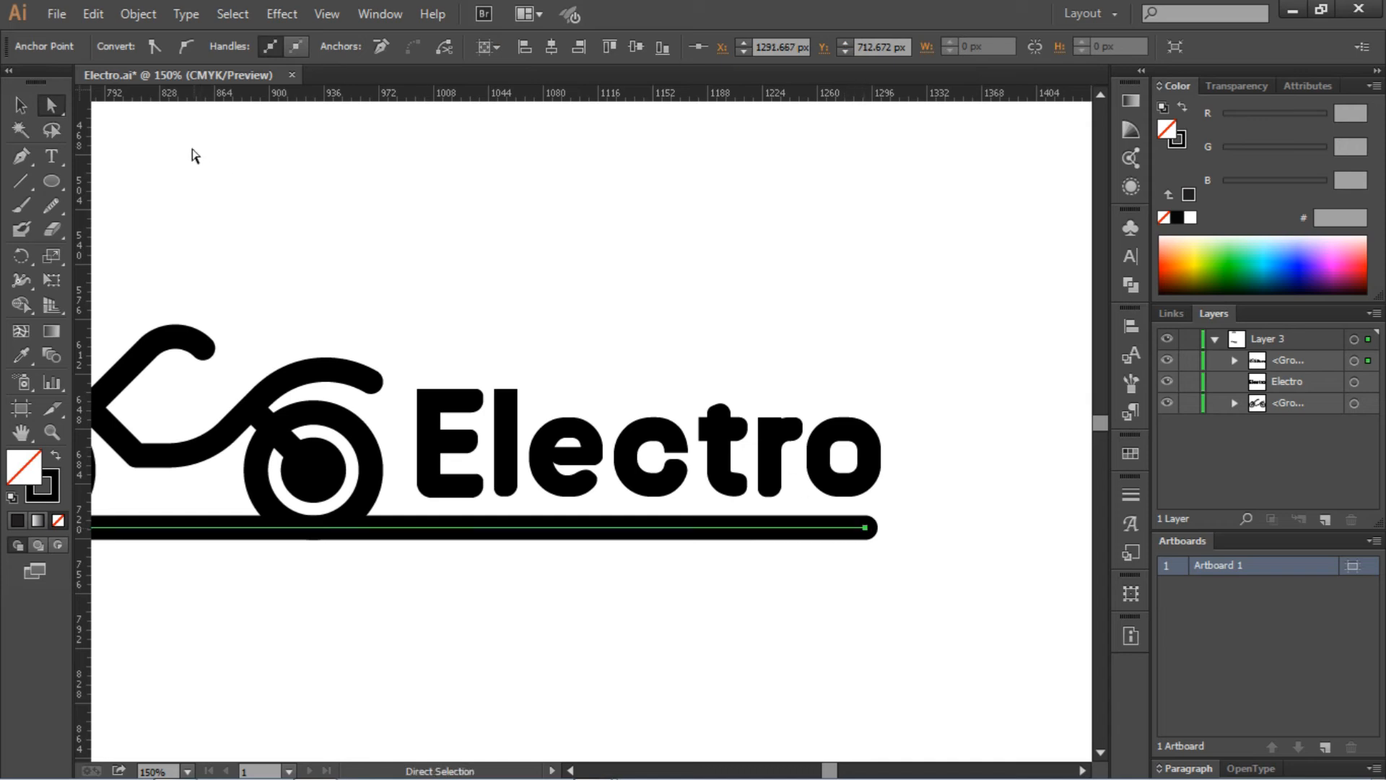
Continue the line from its right end with a vertical Pen segment about 43 px long up into the letter o.
key("p")
left_click(865, 527)
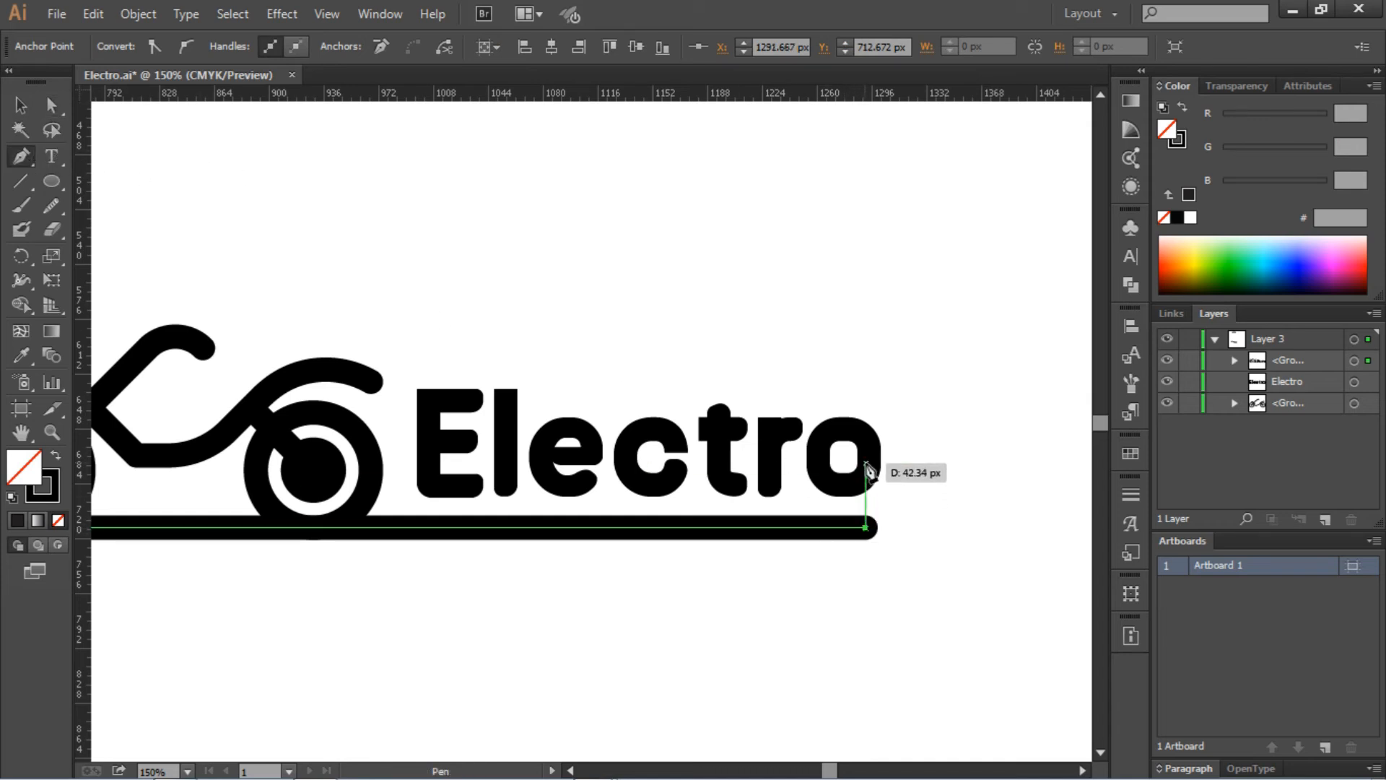
left_click(865, 461, "shift")
left_click(20, 105)
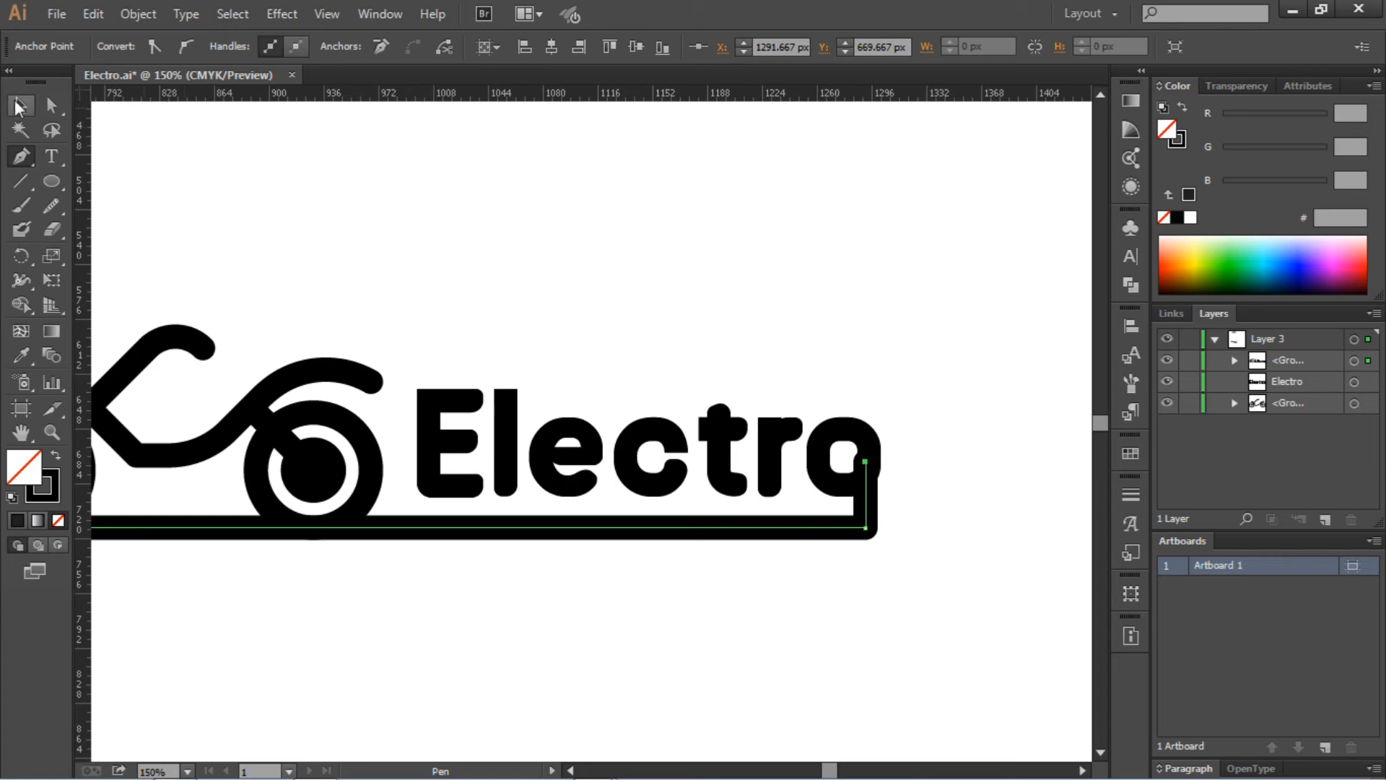
Nudge both anchor points of the vertical segment slightly right to match the outer edge of the letter o.
left_click(876, 550)
left_click(866, 530)
key("a")
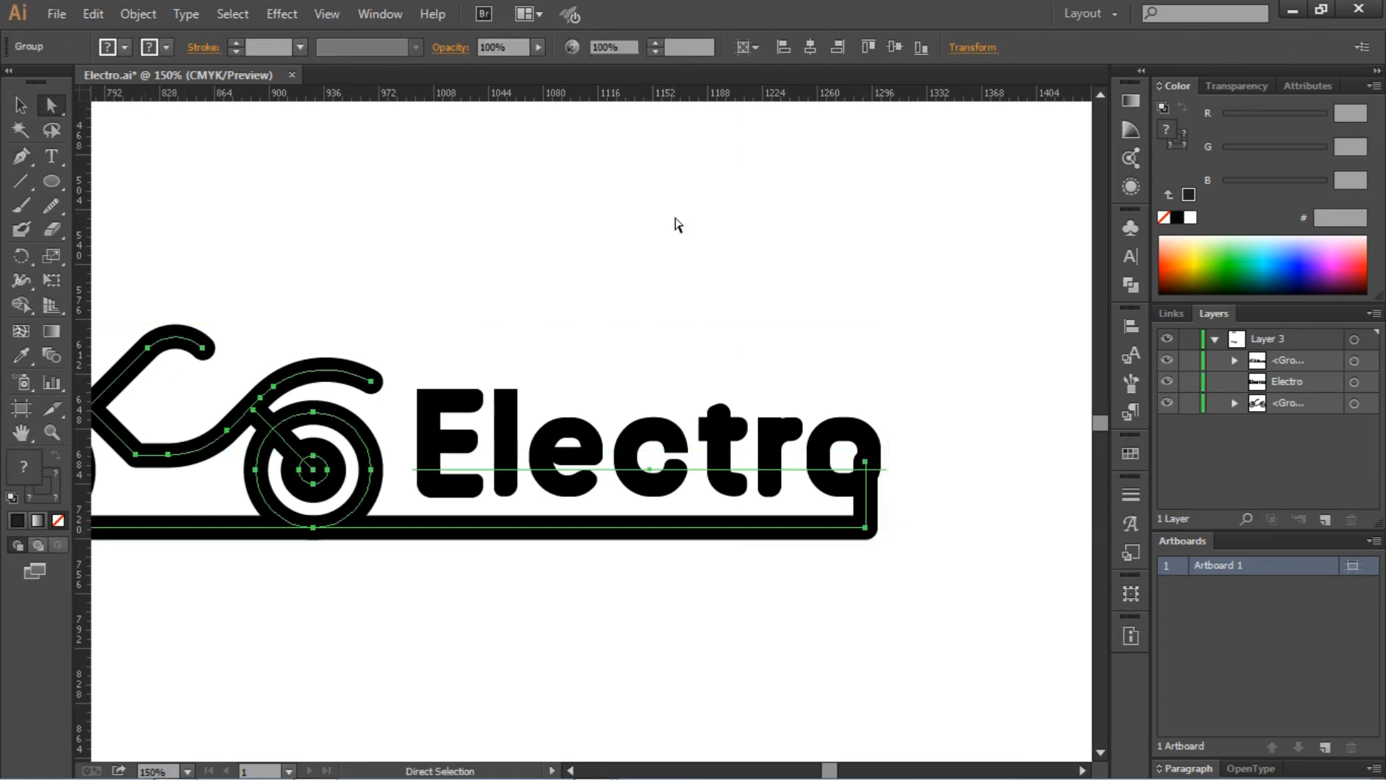
left_click(674, 223)
left_click(866, 462)
left_click(872, 519, "shift")
key("Right")
key("Right")
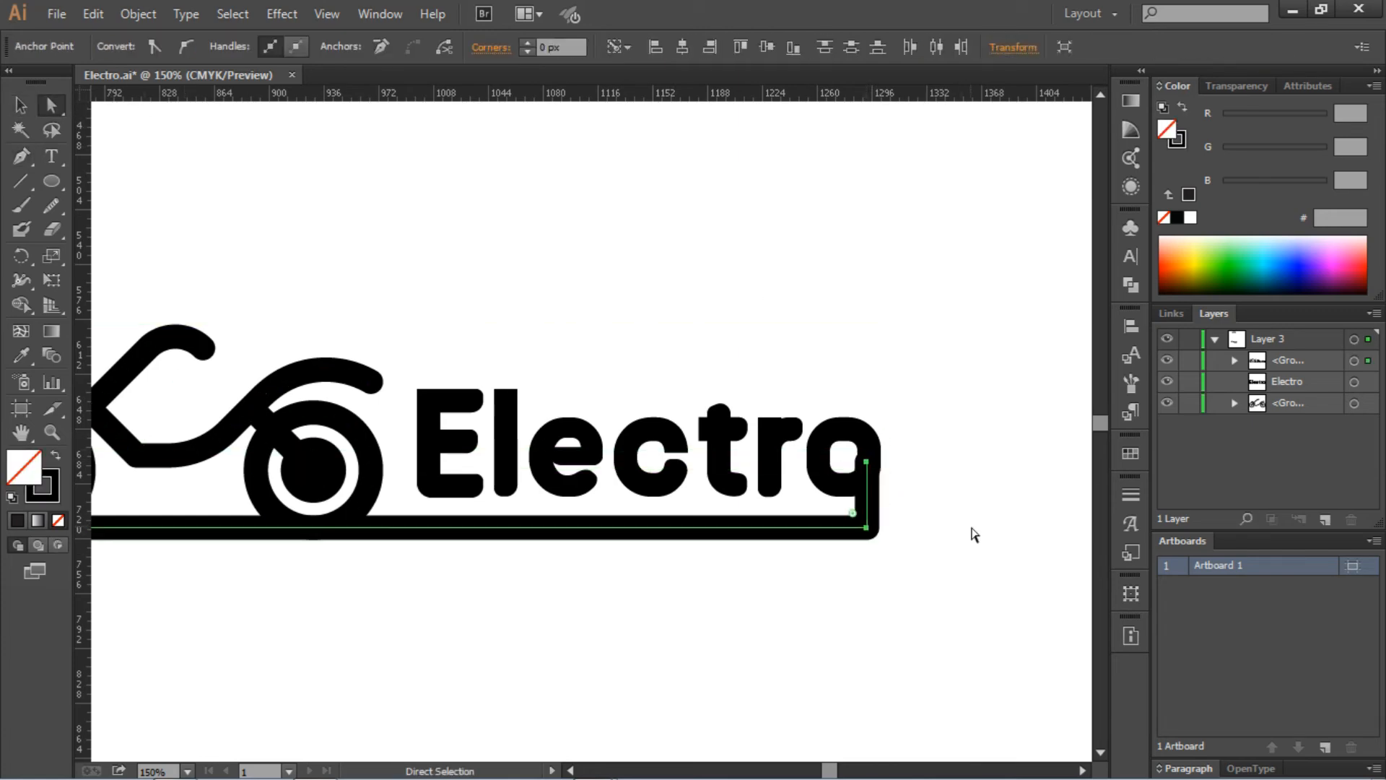
Ungroup the logo group so the text and line can be edited separately.
key("ctrl+equal")
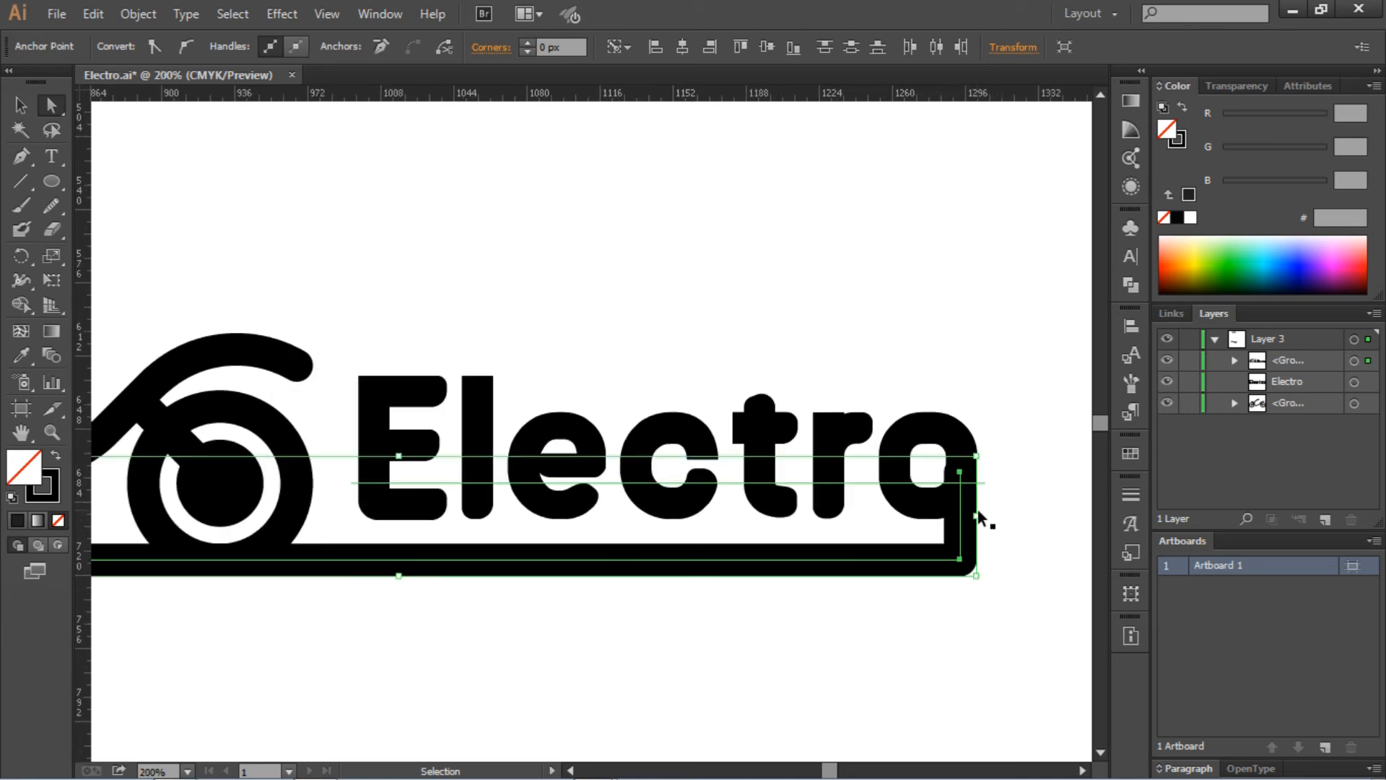
left_click(20, 105)
left_click(354, 289)
left_click(463, 410)
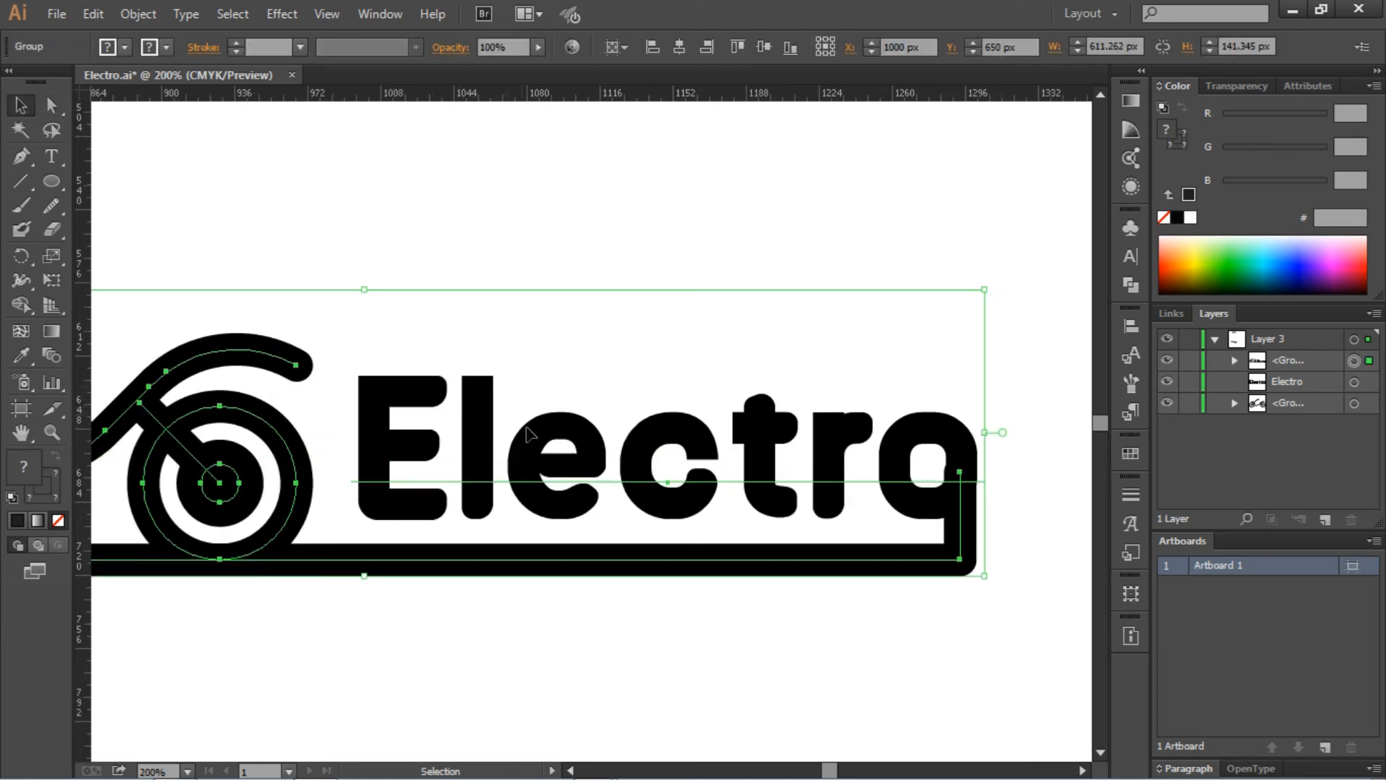
right_click(526, 426)
left_click(602, 553)
left_click(594, 339)
Enlarge the Electro text to 83.85 pt from its lower-right corner towards the motorcycle, and nudge it slightly down.
left_click(561, 456)
left_click_drag(349, 336, 330, 327)
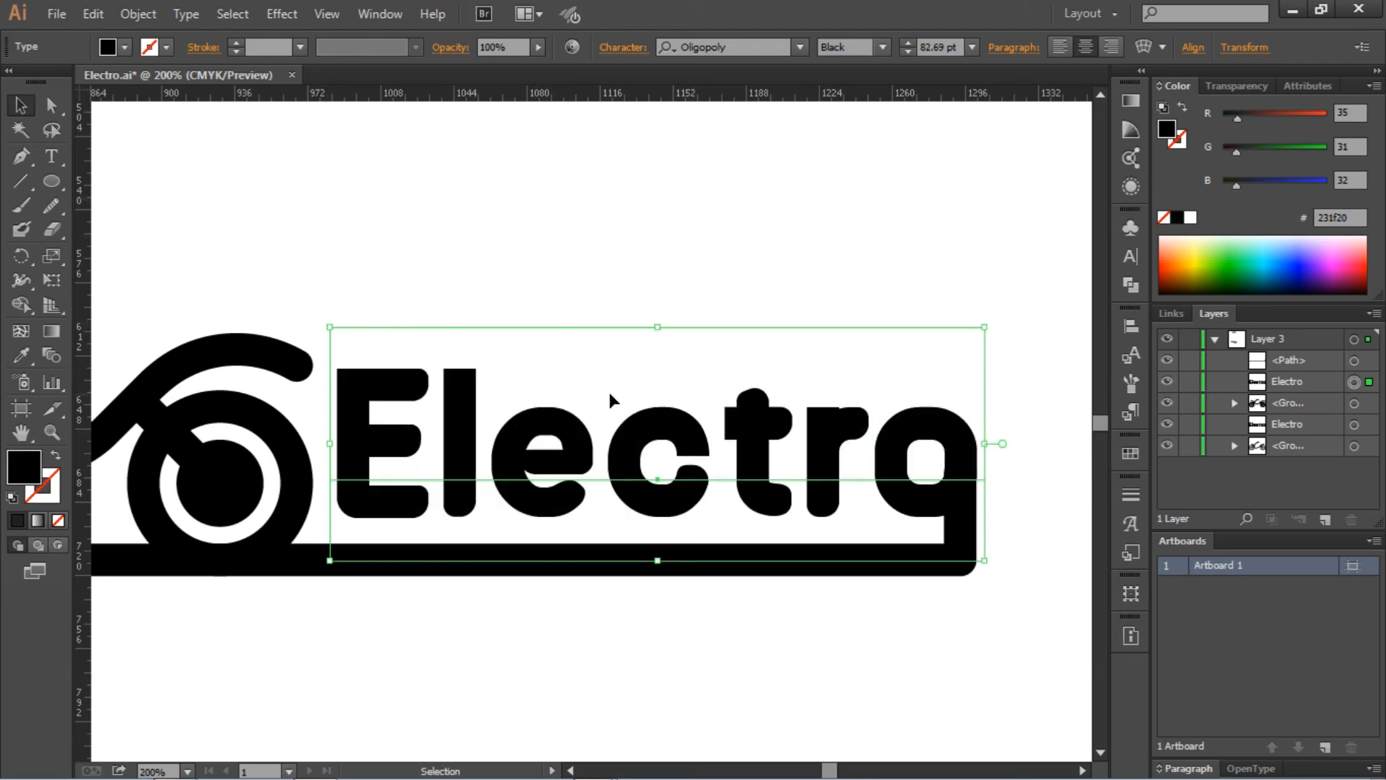
left_click_drag(331, 330, 321, 324)
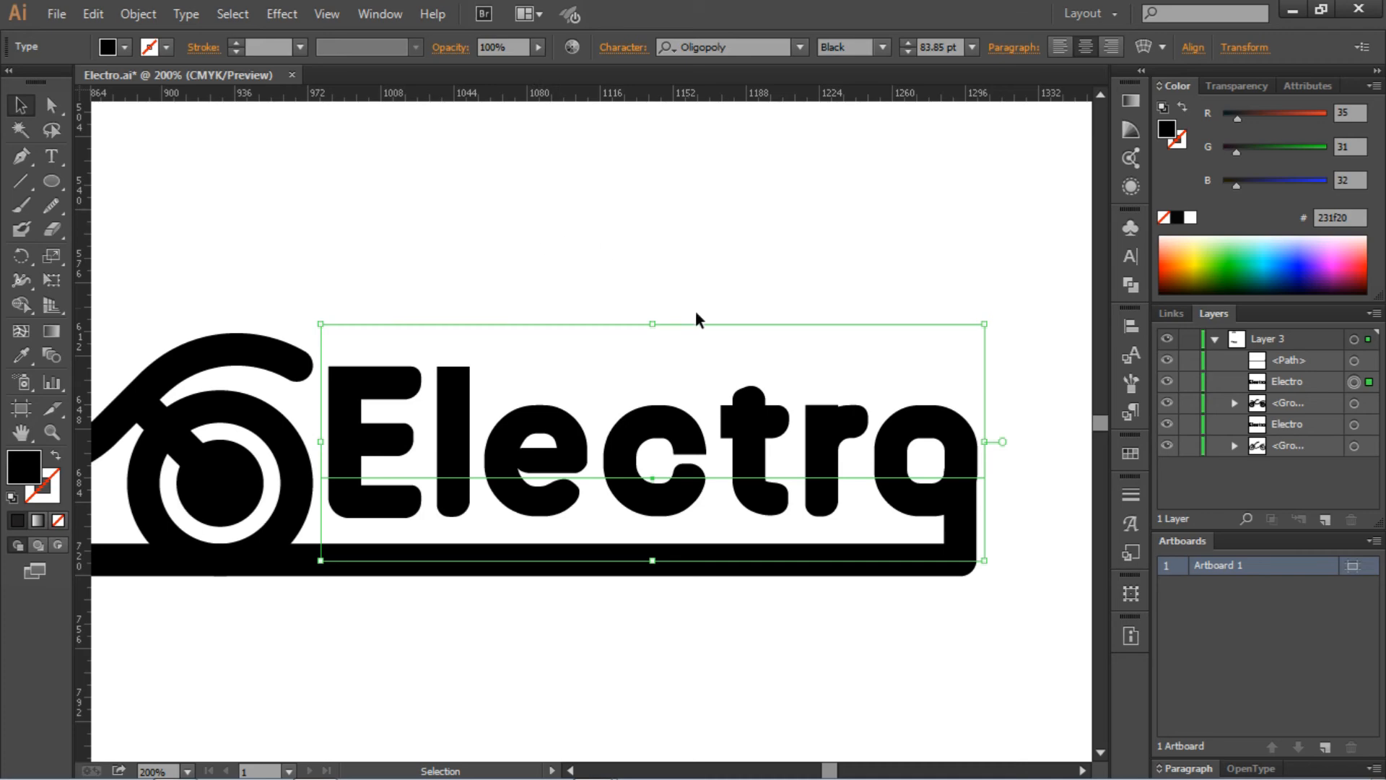
left_click(907, 287)
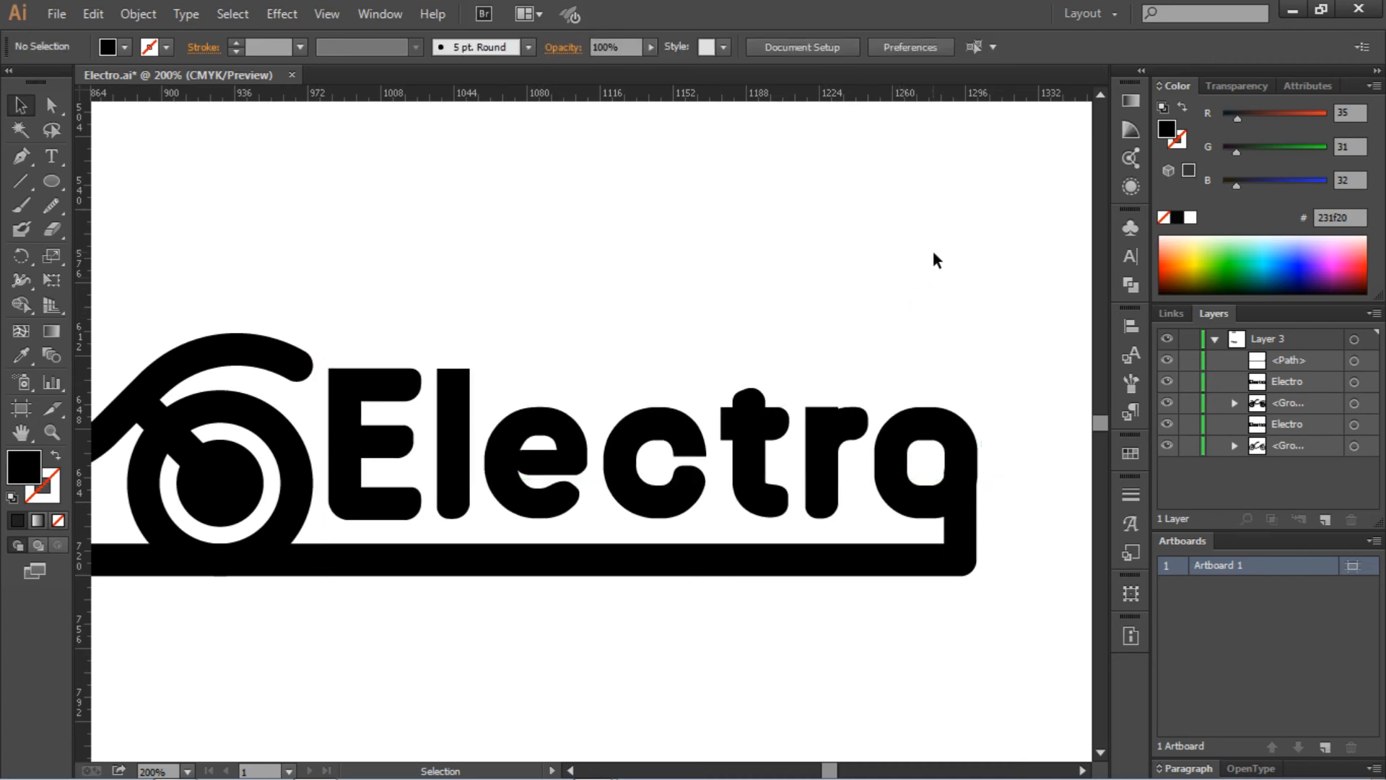
Round the corner between the horizontal line and the vertical segment into a large curve flowing into the letter o.
key("ctrl+minus")
key("ctrl+plus")
key("a")
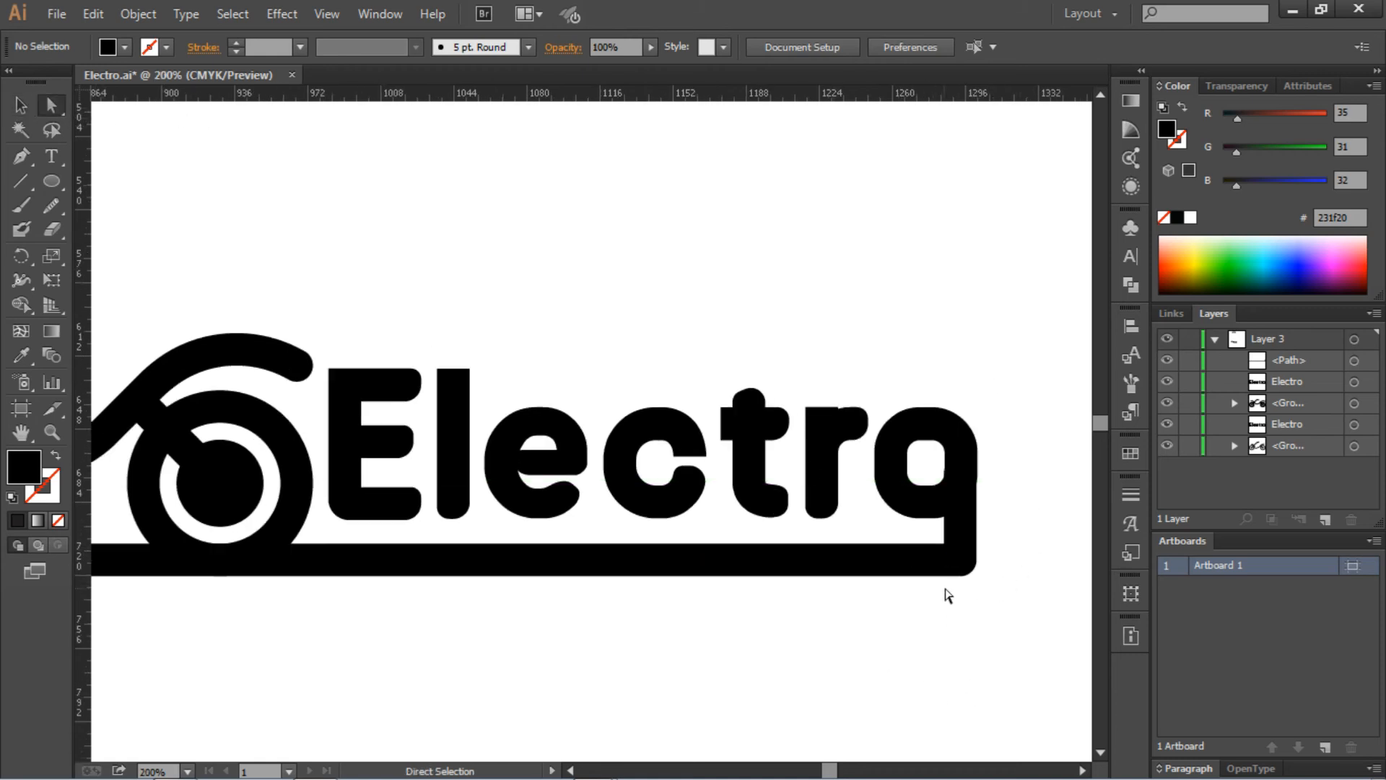
left_click(964, 560)
left_click_drag(954, 552, 779, 402)
left_click(993, 644)
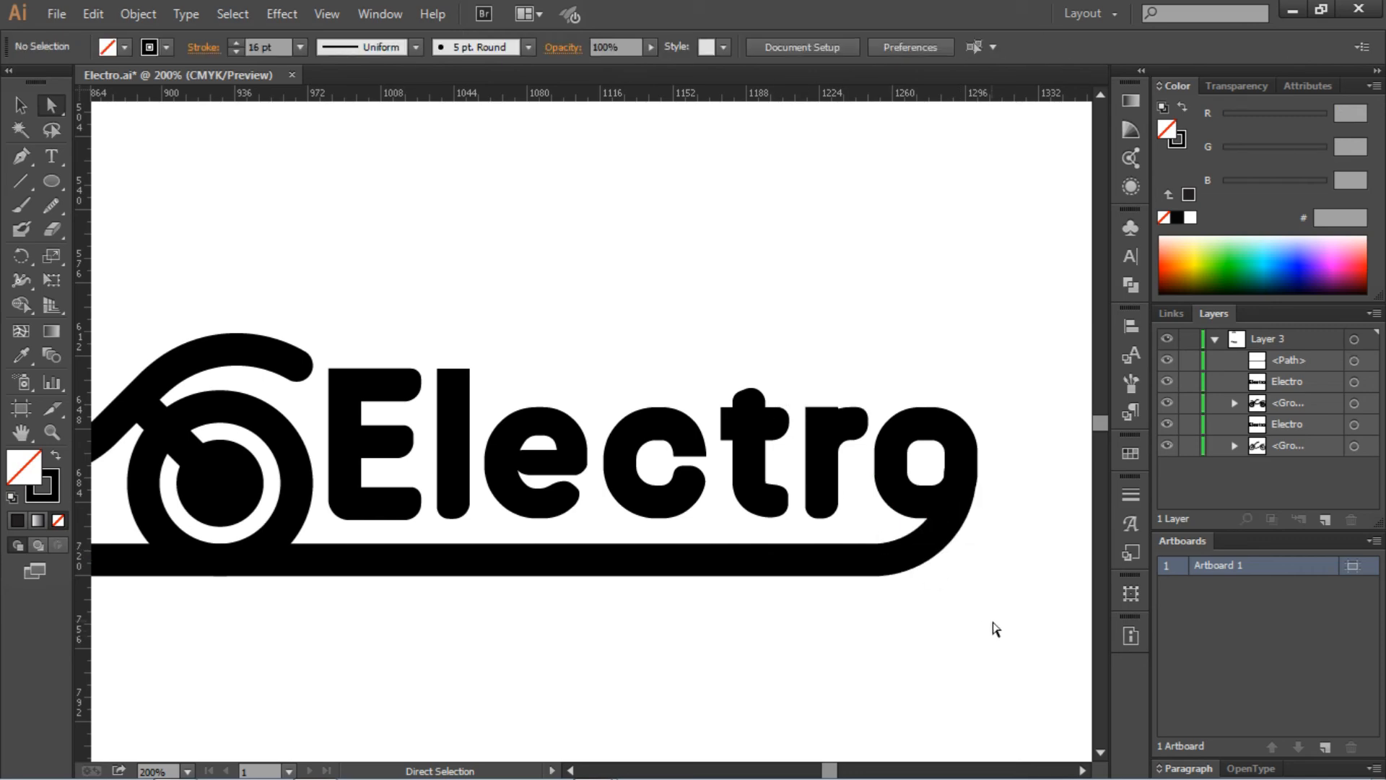
Group the motorcycle, Electro text and curved line, and centre the group on the artboard at X 1000, Y 650 px.
key("ctrl+0")
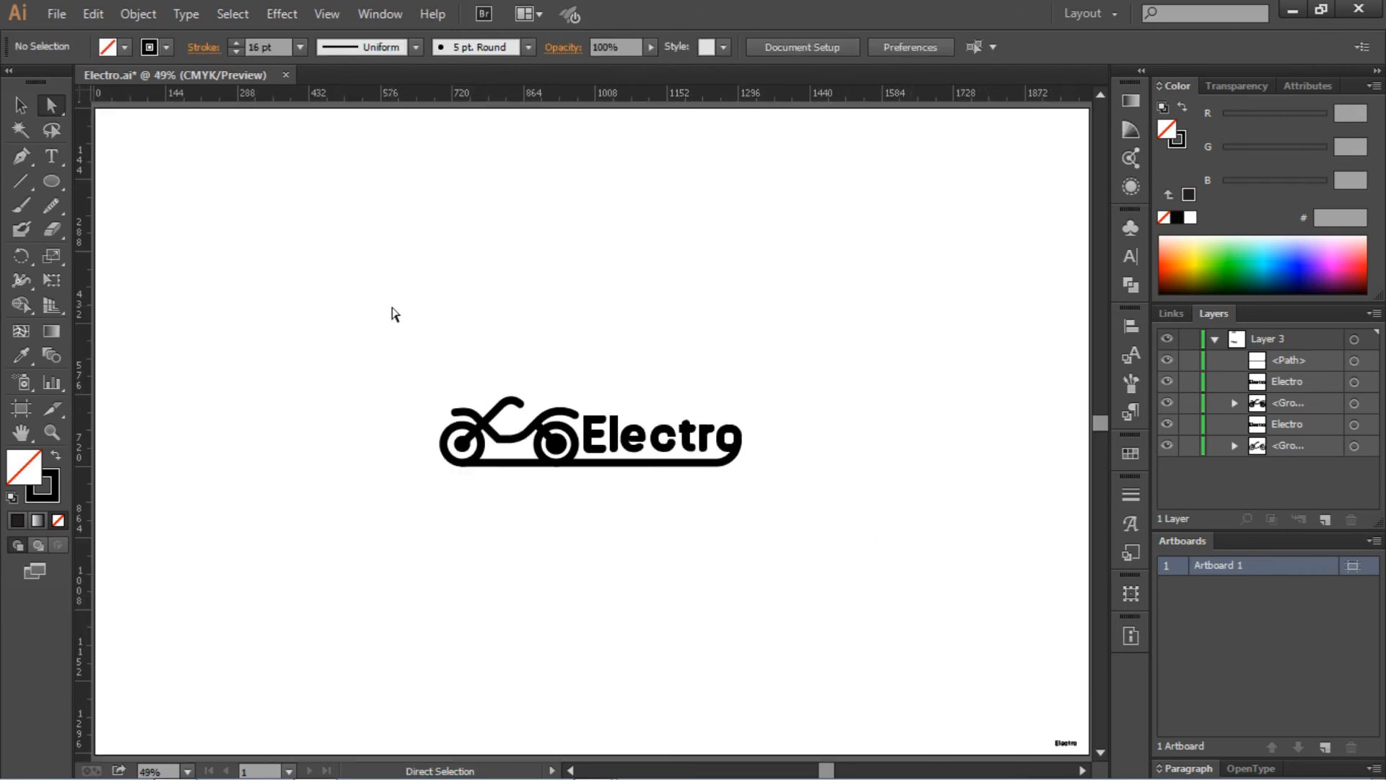
left_click_drag(392, 312, 838, 558)
right_click(619, 421)
left_click(426, 362)
left_click_drag(300, 270, 843, 564)
right_click(630, 441)
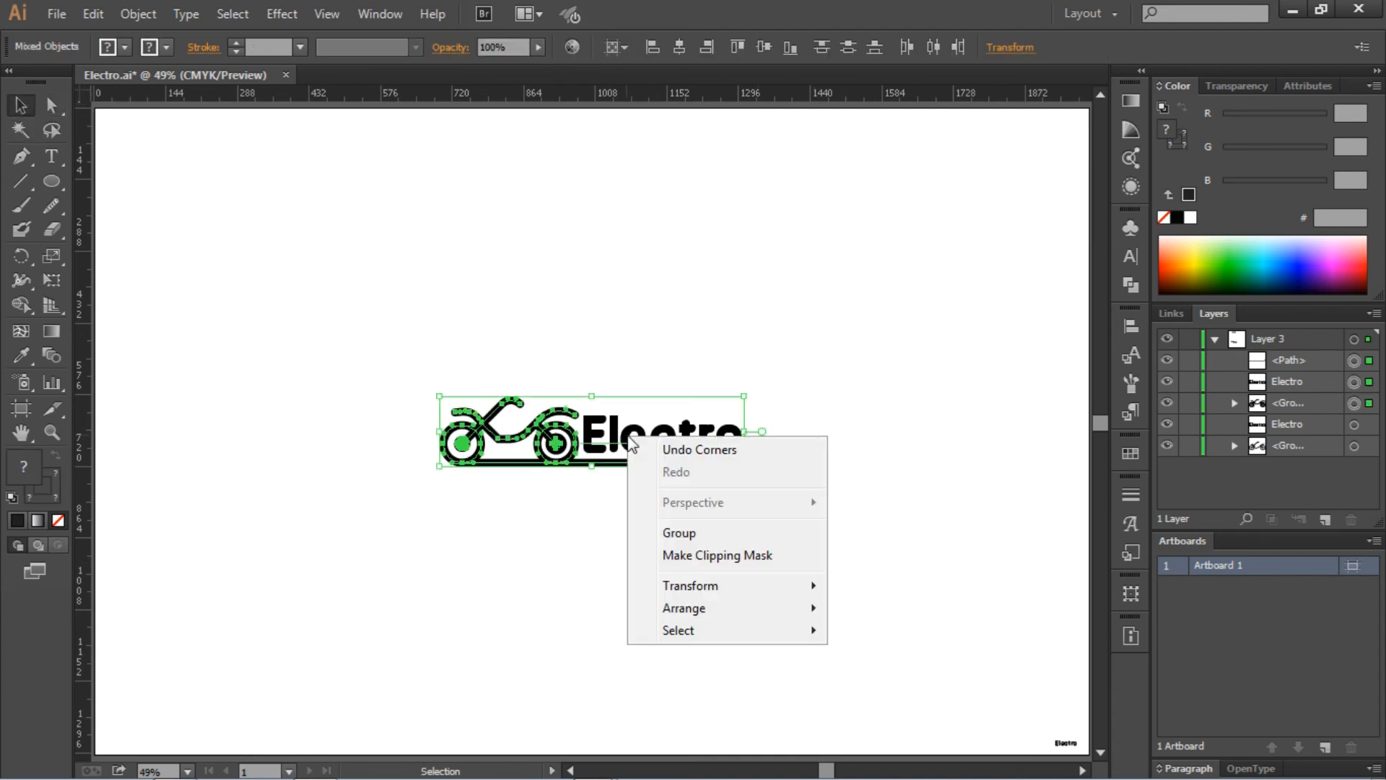
left_click(694, 533)
left_click(773, 167)
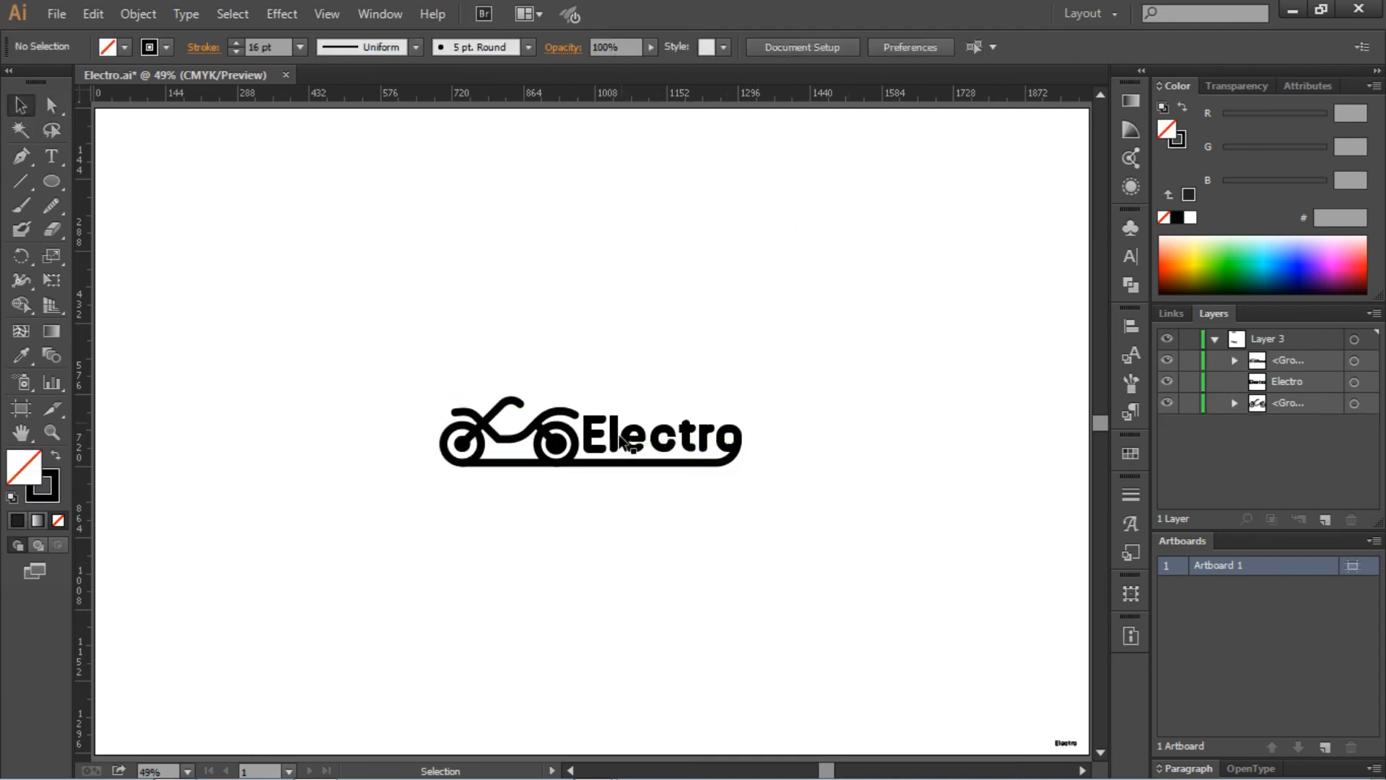
left_click(625, 442)
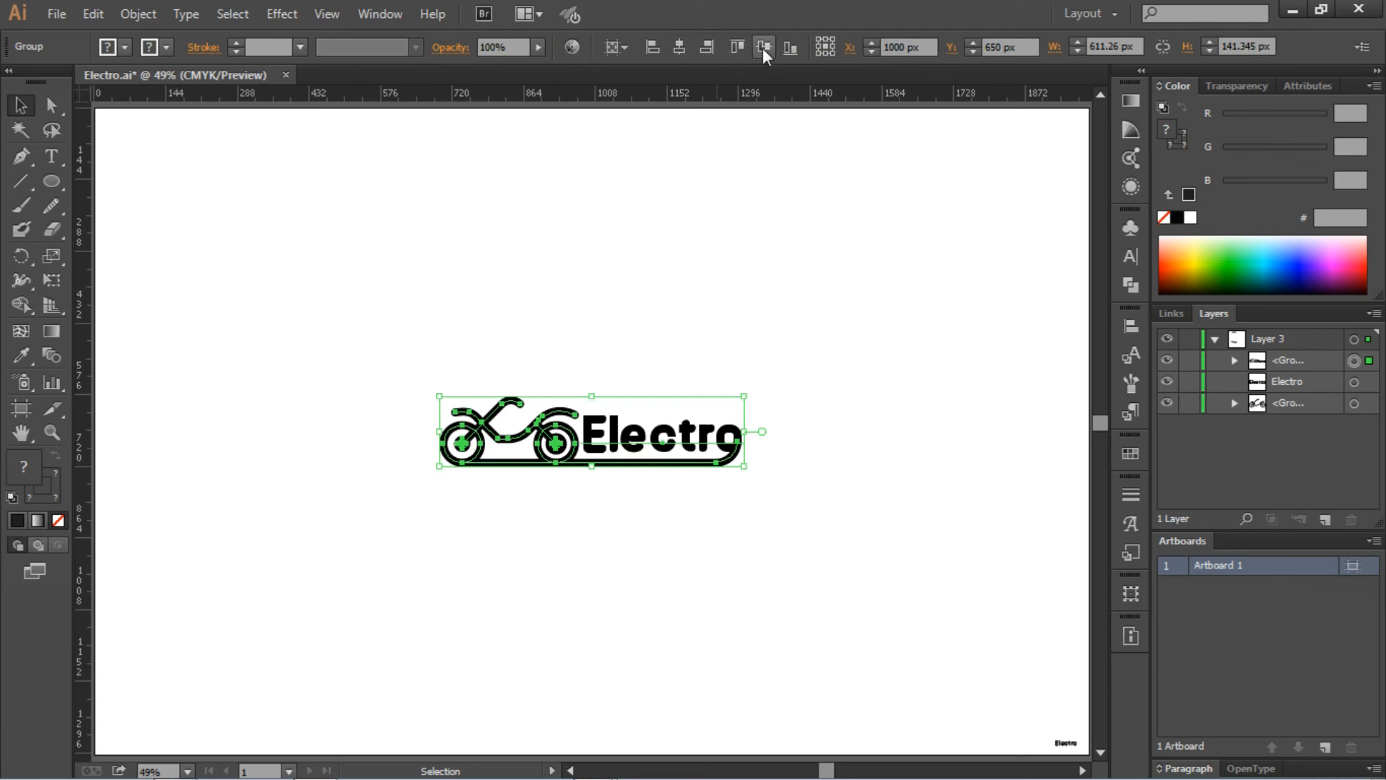
left_click(913, 297)
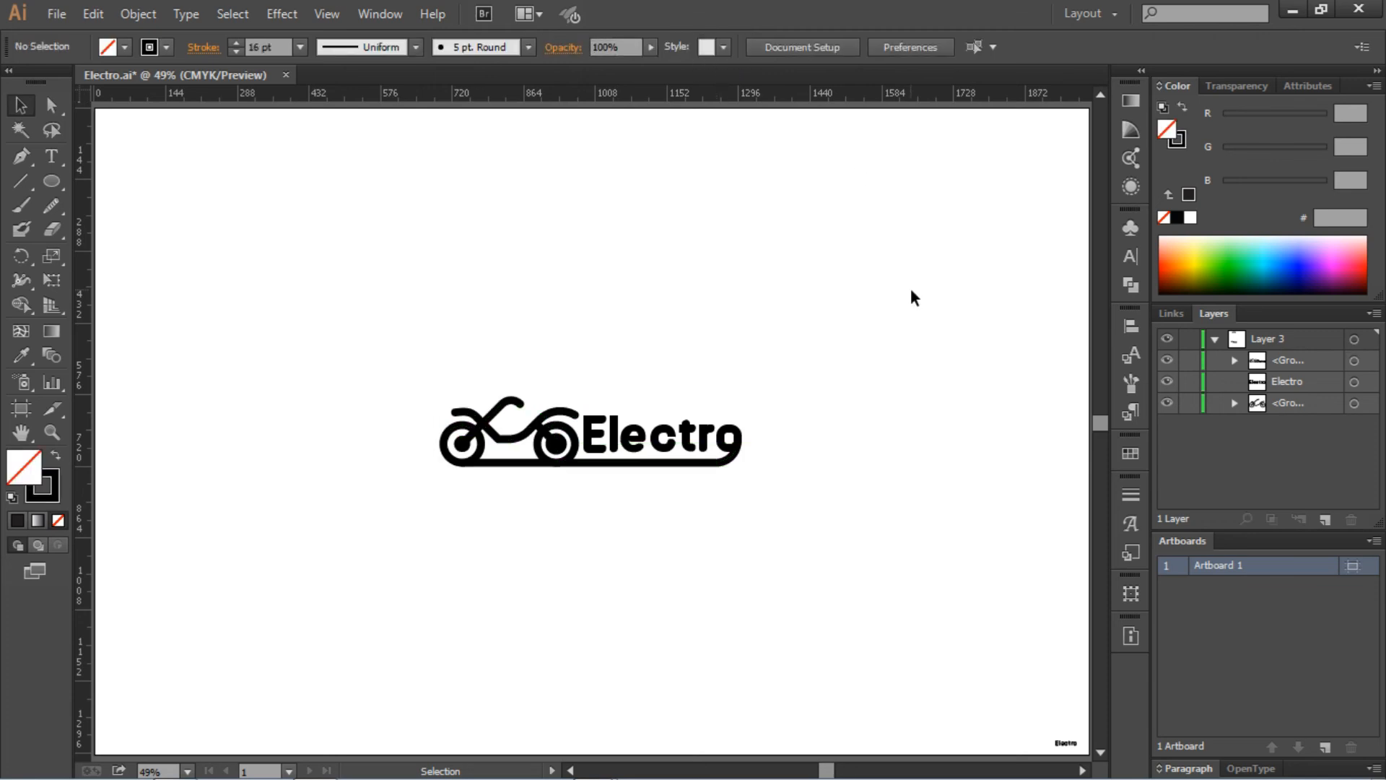